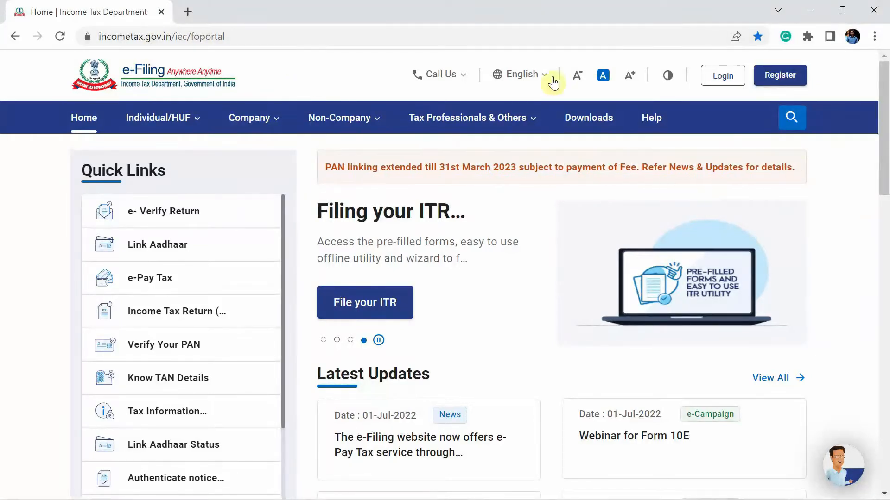
- Log in to the e-Filing portal and view the File Income Tax Return option under Income Tax Returns
click(723, 77)
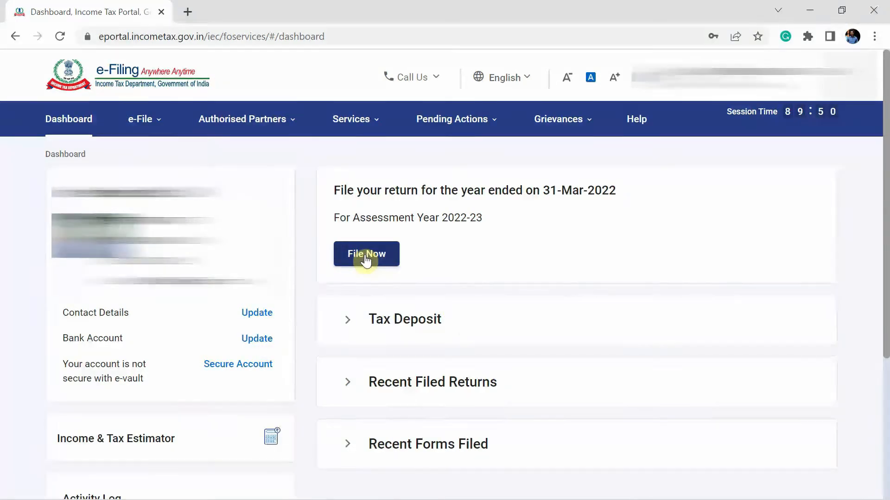
click(157, 122)
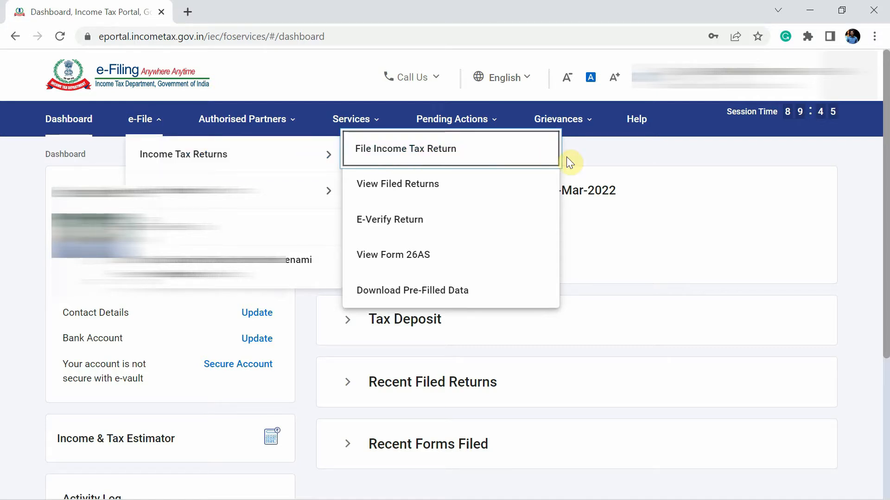
click(579, 159)
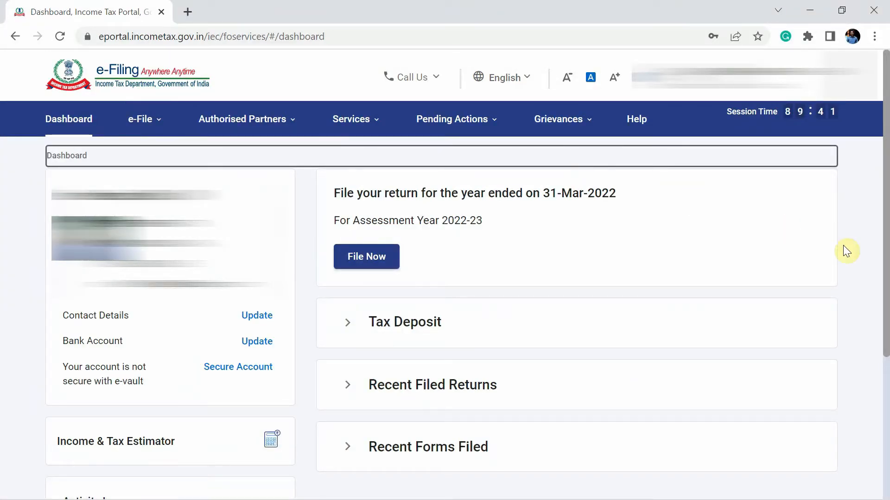
click(856, 245)
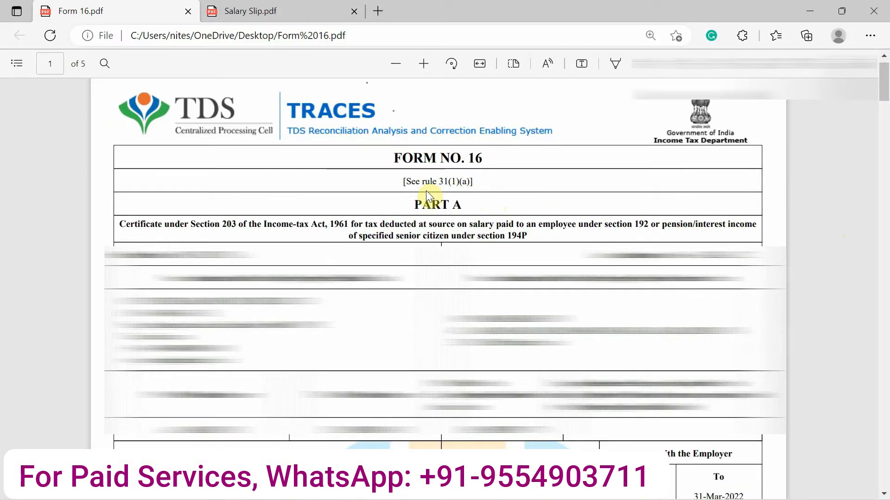
- Review Part A of Form 16 for the amount paid and the tax deducted and deposited
scroll(631, 282, down, 6)
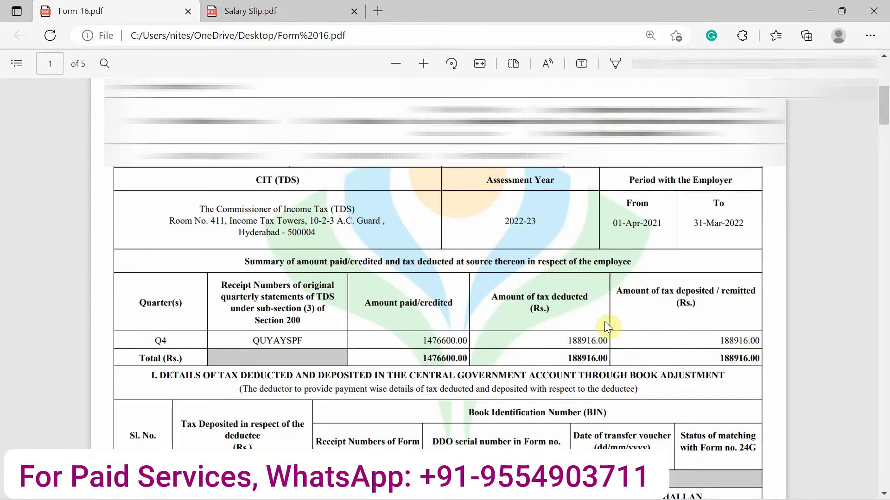
scroll(578, 325, down, 2)
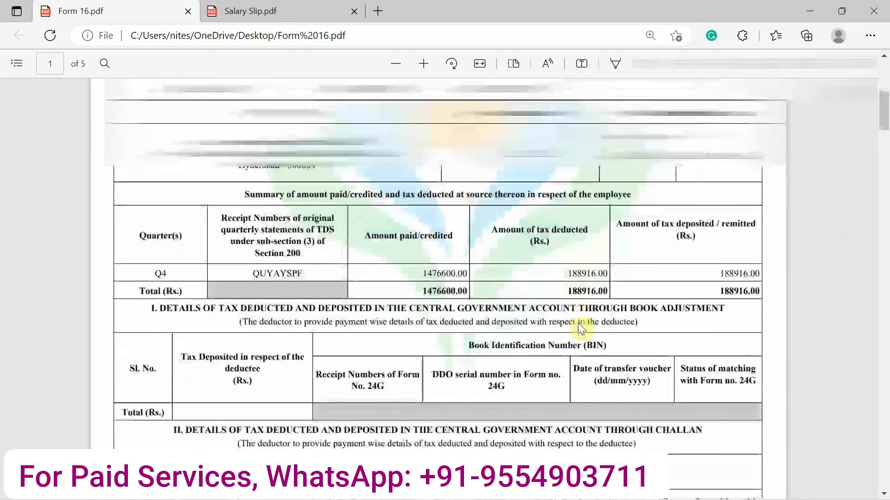
scroll(577, 323, down, 15)
scroll(582, 329, down, 7)
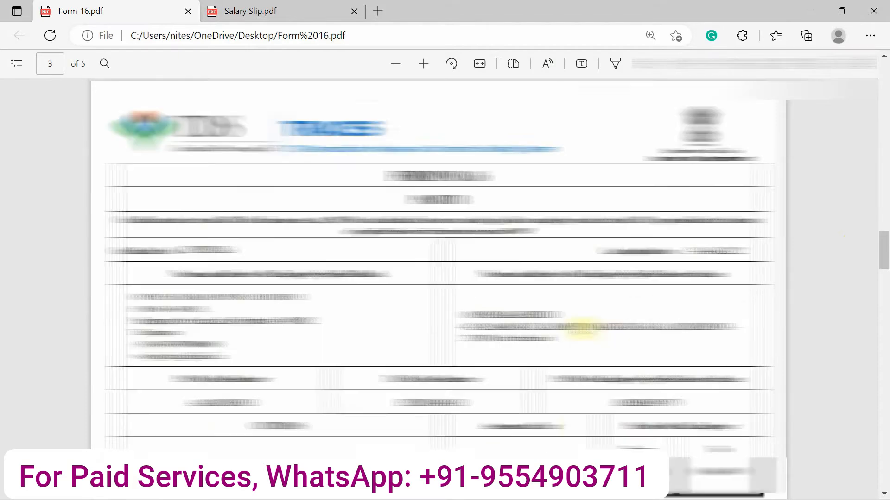
- Examine the gross salary details and section 10 exempt allowances in Part B of Form 16
scroll(582, 328, up, 2)
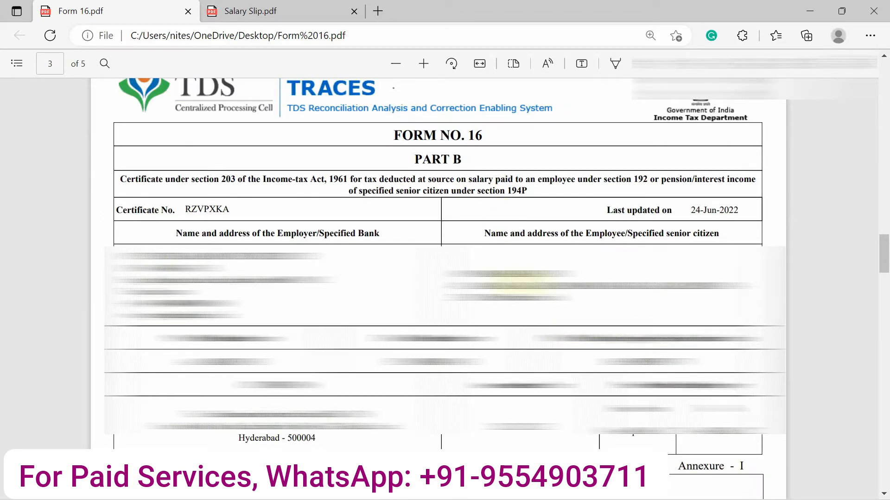
scroll(529, 283, down, 10)
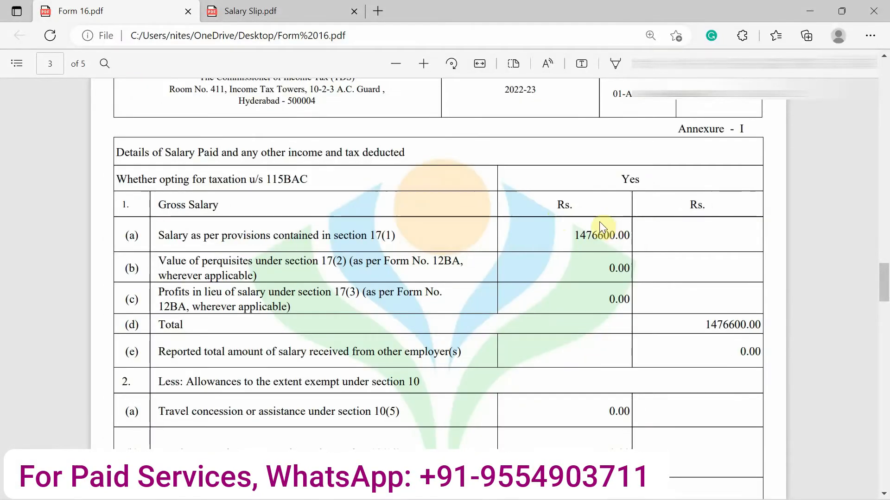
scroll(599, 222, down, 5)
scroll(601, 227, down, 1)
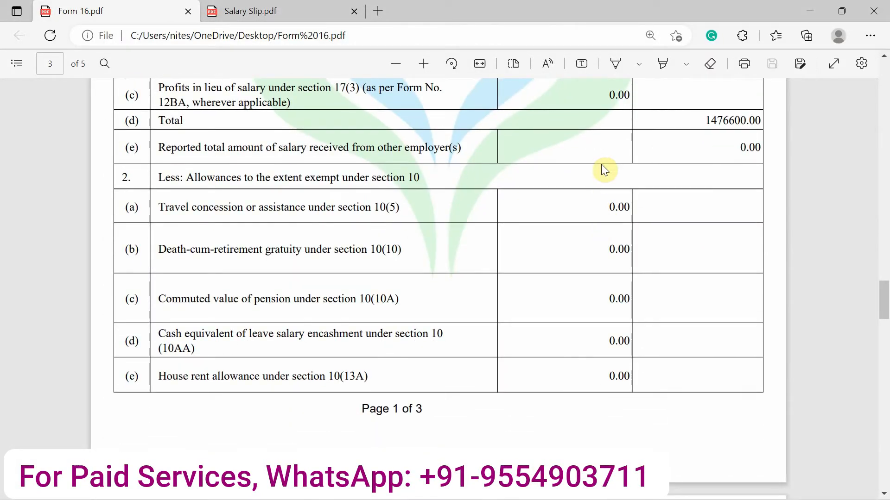
- Examine the Chapter VI-A deductions and tax payable in Form 16 Part B, and return to the start of Part B
scroll(600, 306, down, 15)
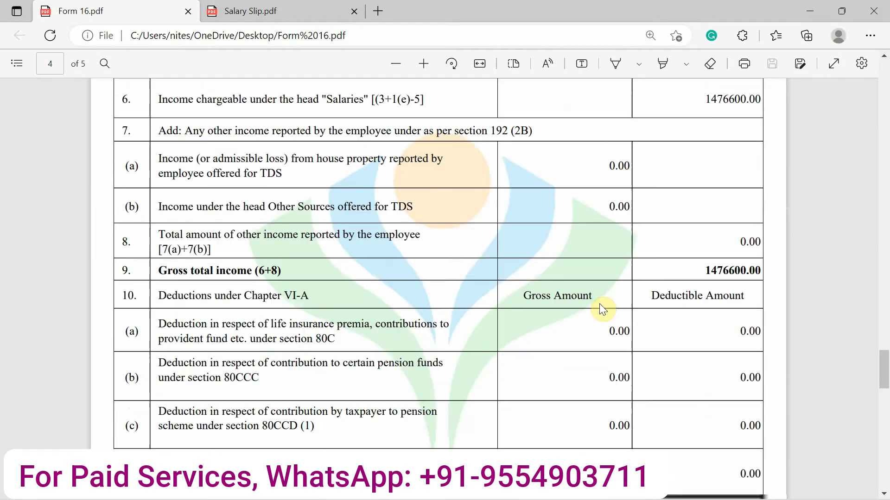
scroll(599, 307, down, 4)
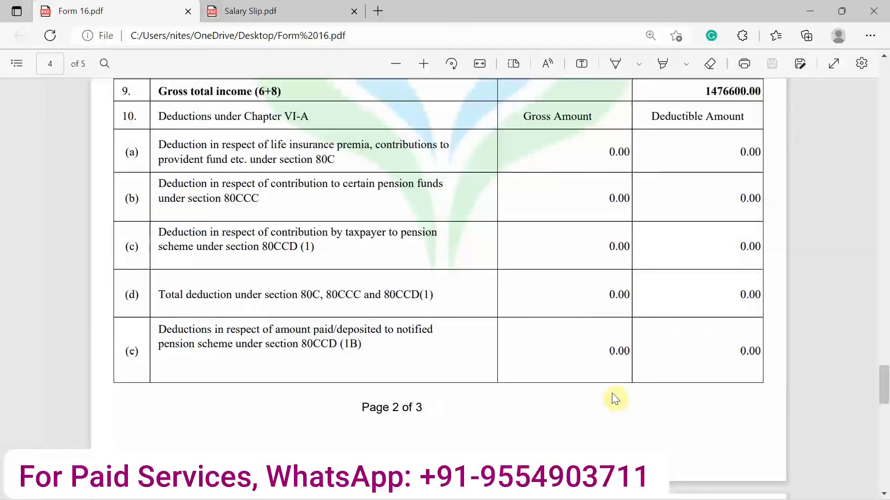
scroll(612, 396, down, 8)
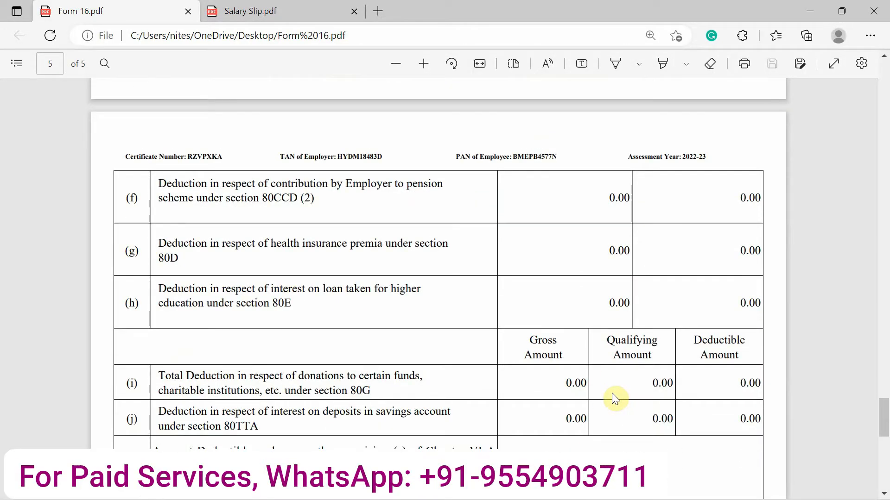
scroll(612, 398, down, 7)
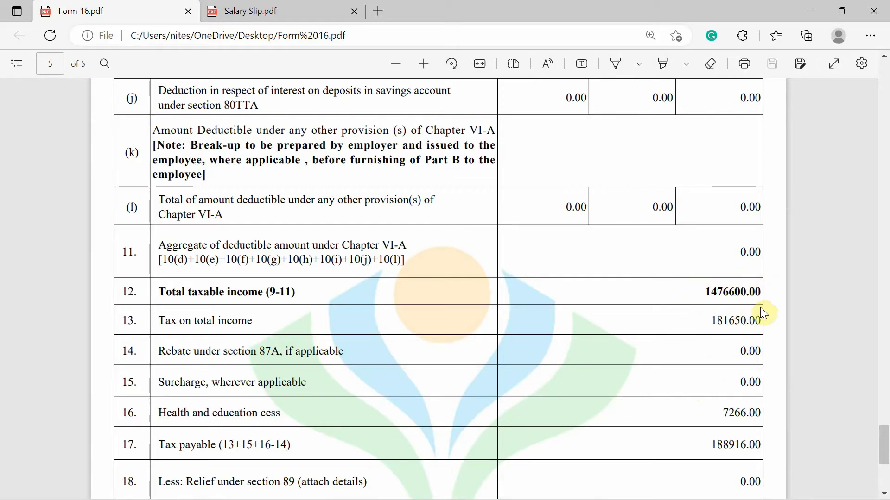
scroll(761, 308, down, 2)
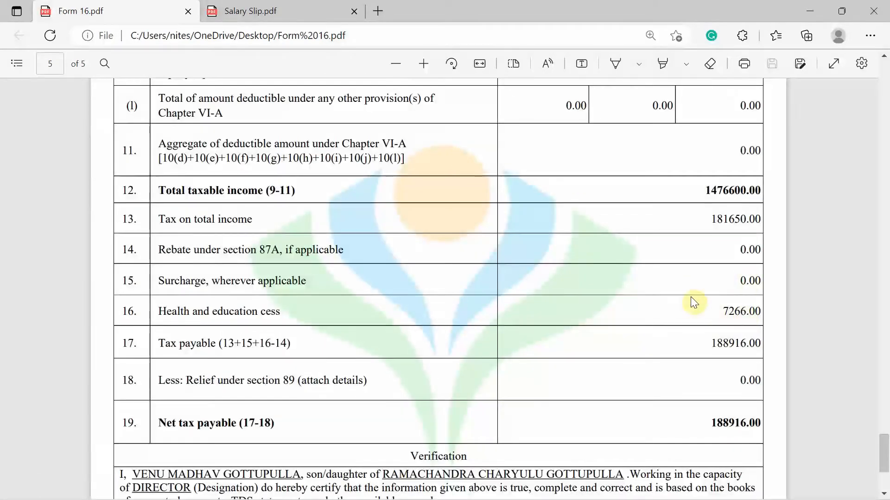
scroll(731, 330, down, 3)
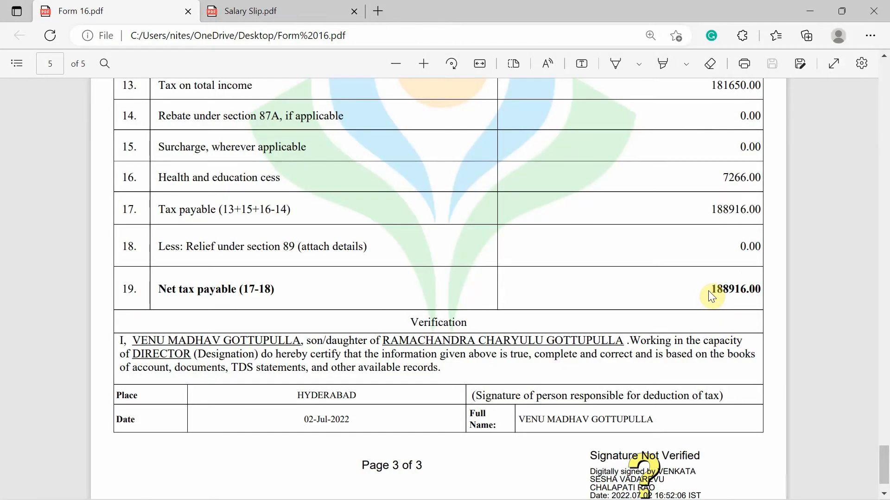
scroll(708, 290, up, 1)
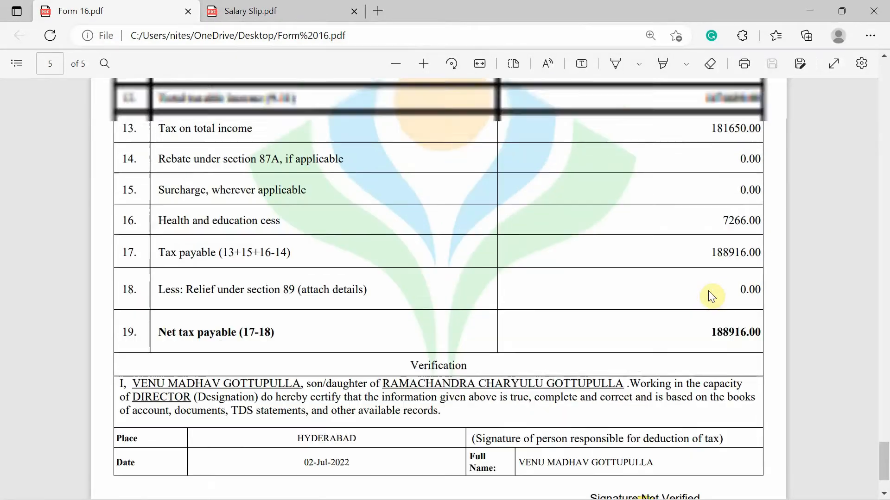
scroll(708, 291, up, 20)
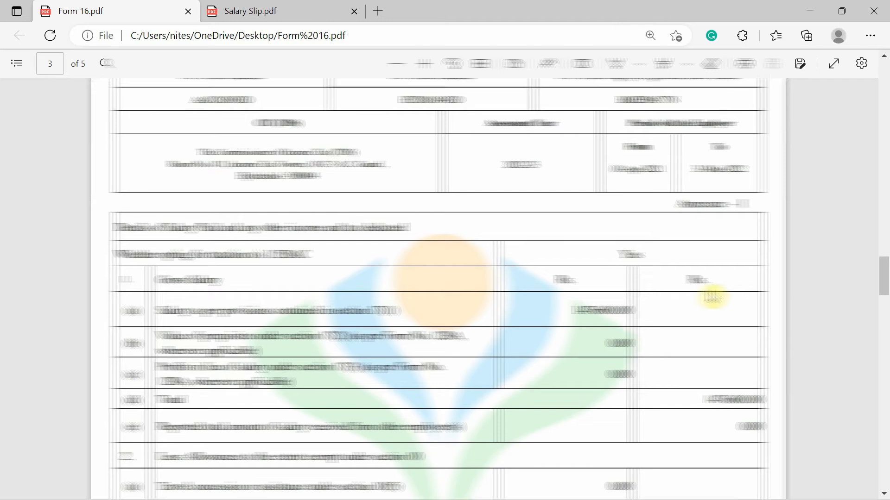
scroll(712, 297, up, 10)
scroll(713, 296, down, 4)
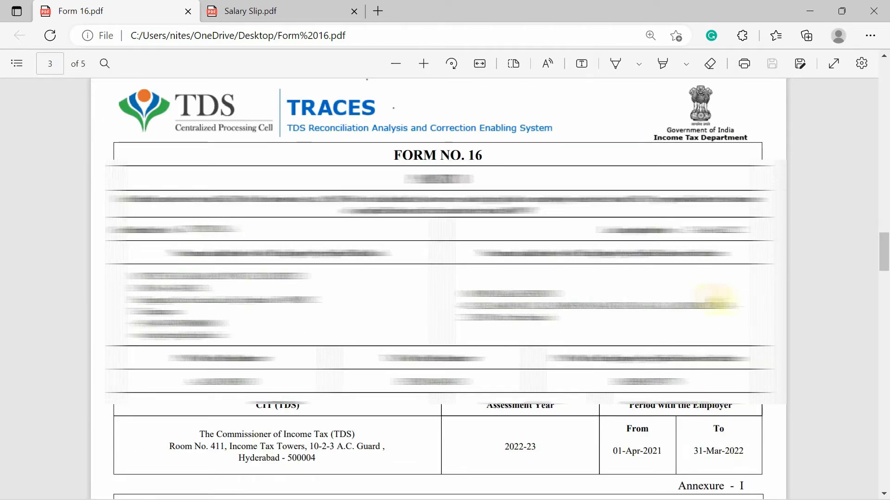
- Open Salary Slip.pdf, enlarge it and read the monthly earnings and deductions
key(ctrl+Tab)
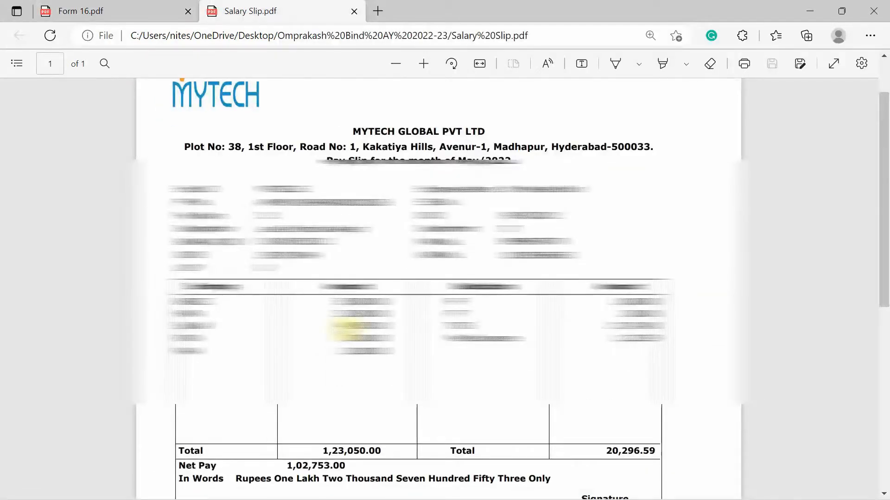
ctrl+scroll(342, 327, up, 3)
scroll(343, 326, down, 2)
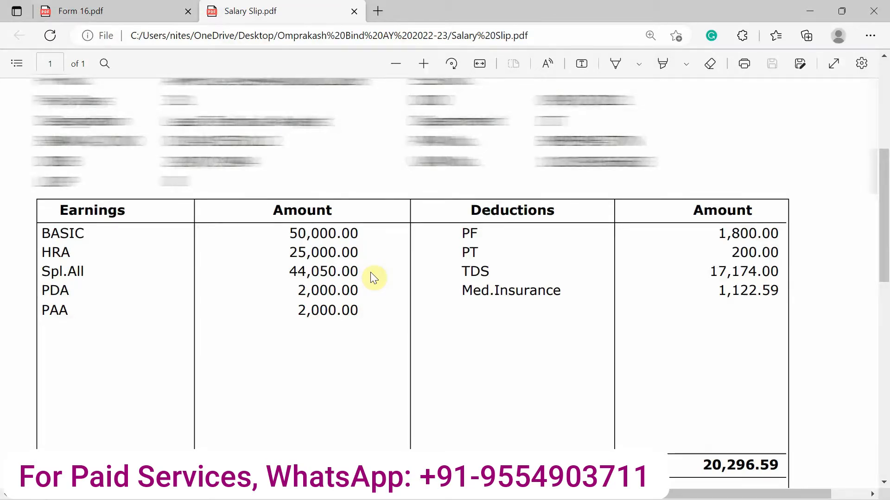
scroll(370, 272, left, 1)
scroll(371, 272, up, 1)
scroll(370, 272, up, 2)
scroll(371, 272, left, 1)
- Switch to the ITR Computation workbook in Excel and review the old regime computation of salary, other income, deductions and total income
key(alt)
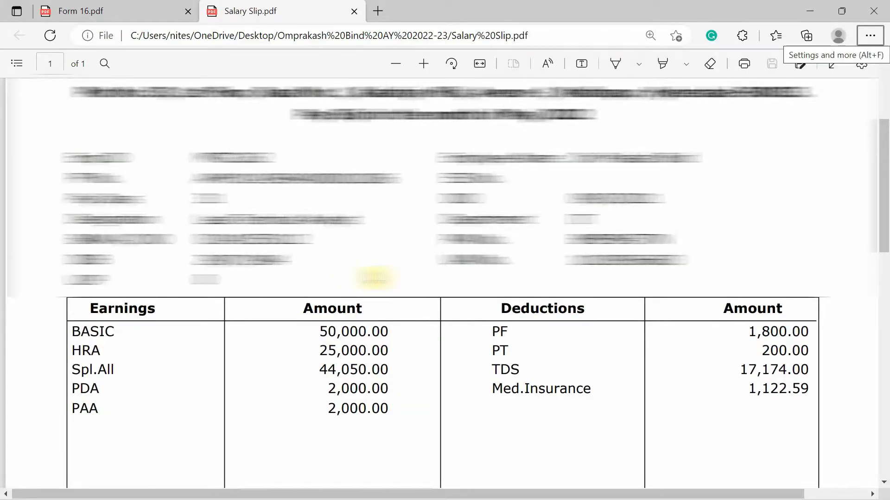
key(ctrl+Tab)
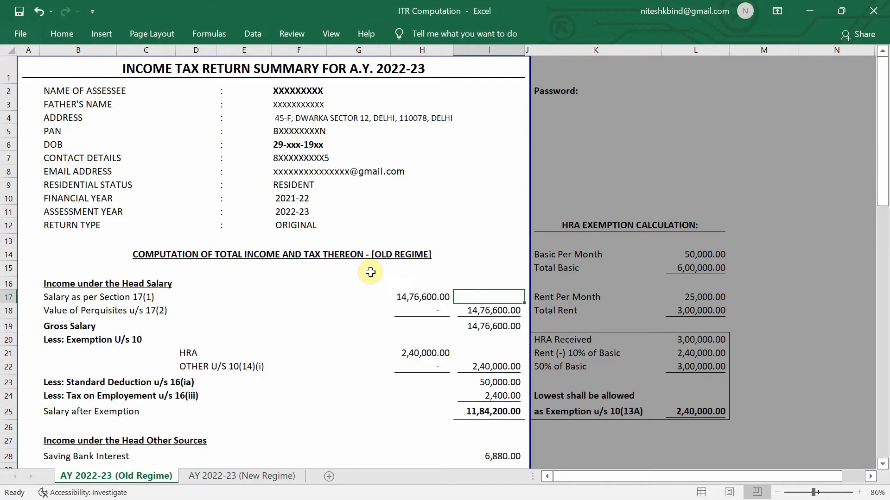
scroll(370, 272, down, 1)
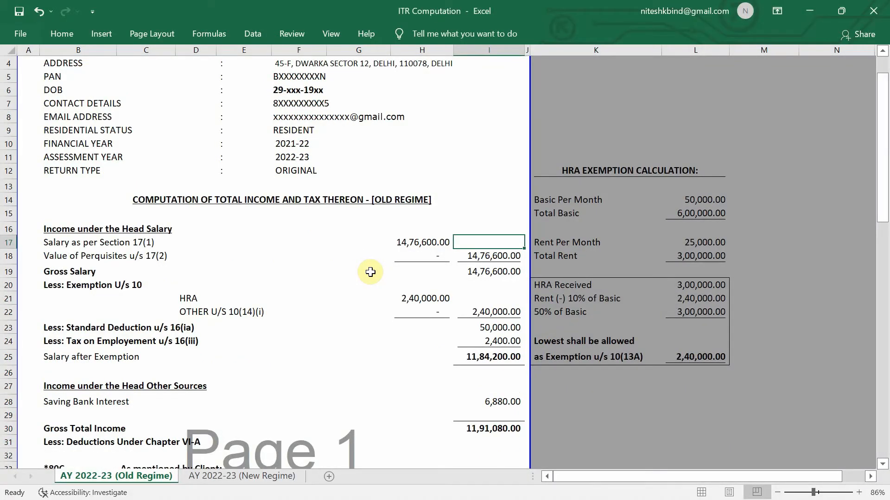
scroll(370, 272, down, 2)
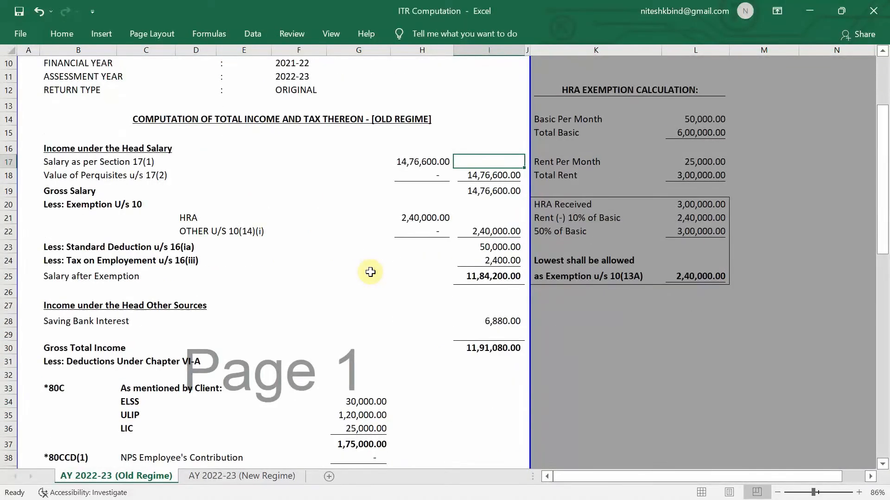
scroll(370, 272, down, 1)
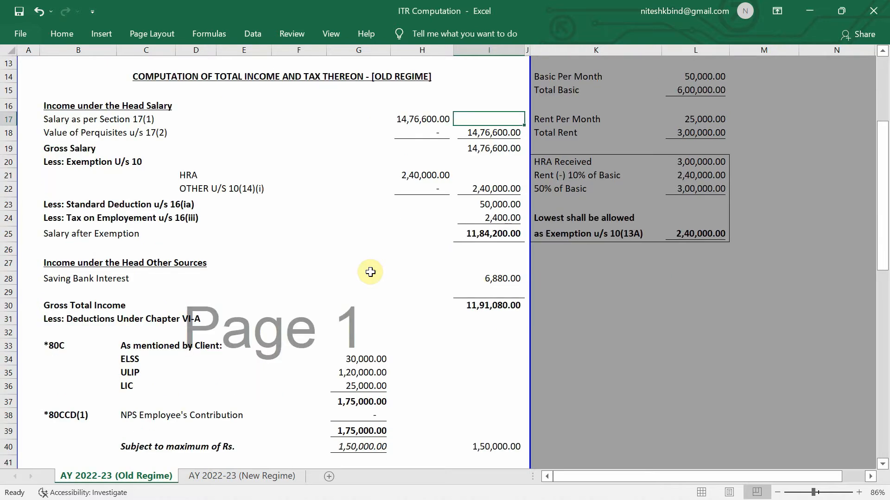
scroll(370, 272, down, 2)
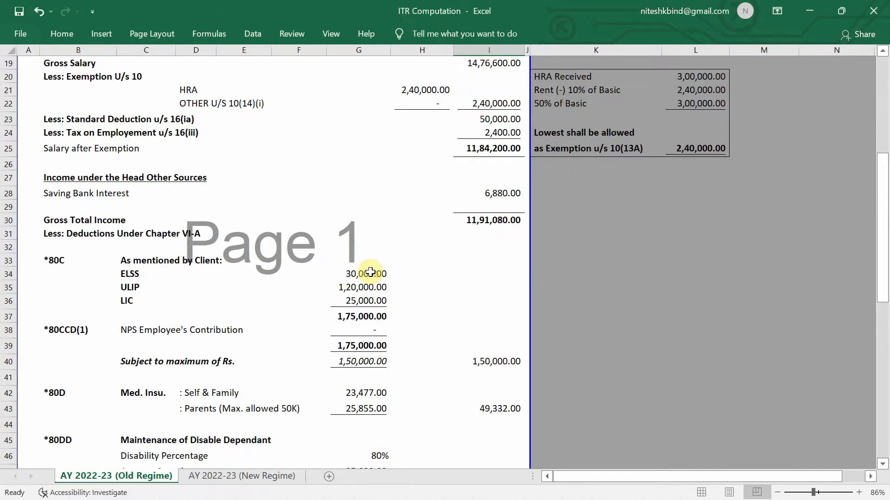
scroll(371, 272, down, 2)
scroll(370, 272, down, 1)
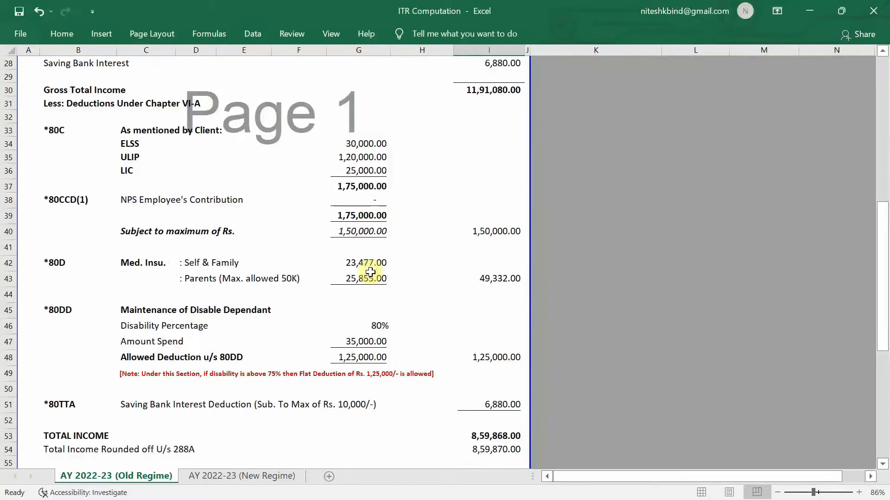
scroll(370, 272, down, 4)
scroll(370, 272, up, 13)
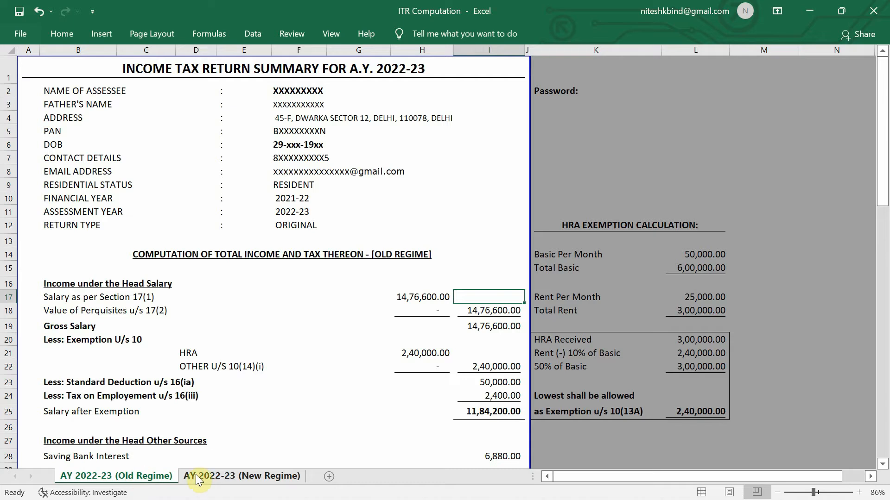
- Compare the new regime sheet with the old regime sheet and select the section 17(1) salary amount in the old regime computation
click(208, 475)
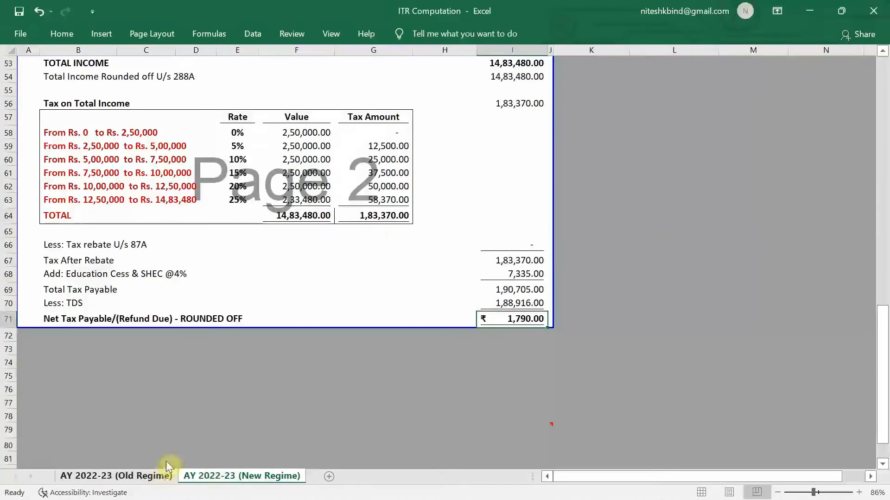
scroll(373, 235, up, 17)
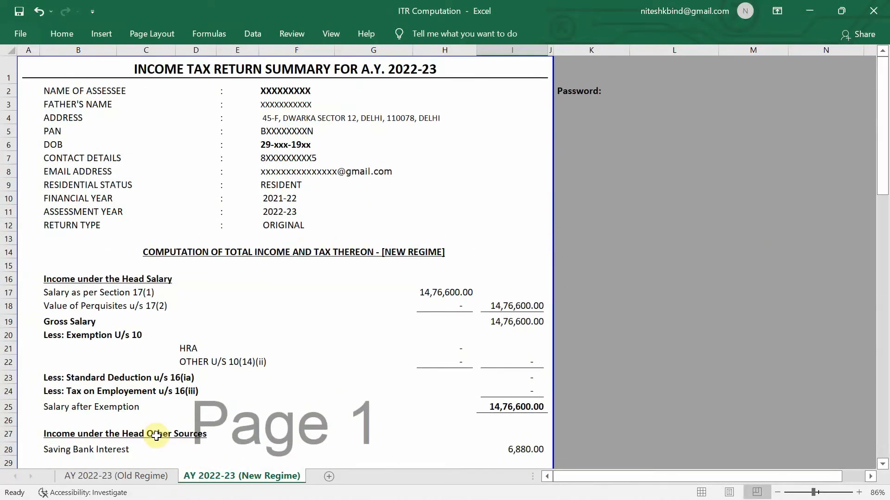
click(138, 477)
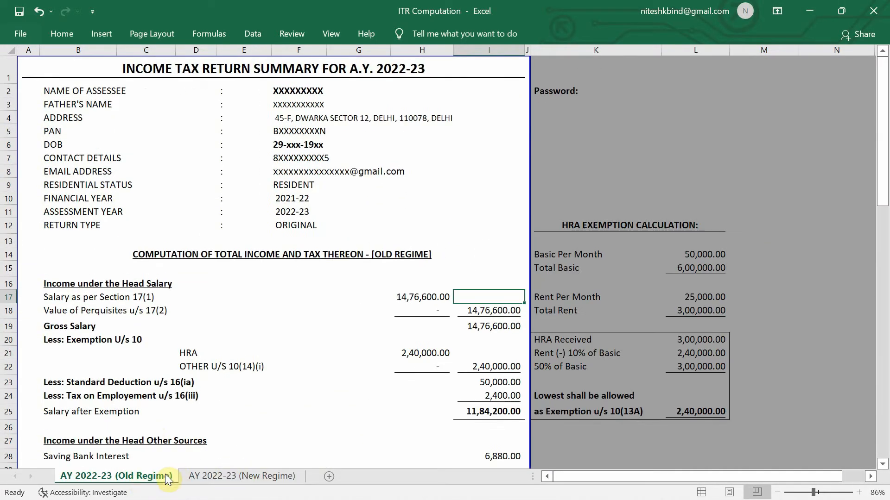
click(251, 473)
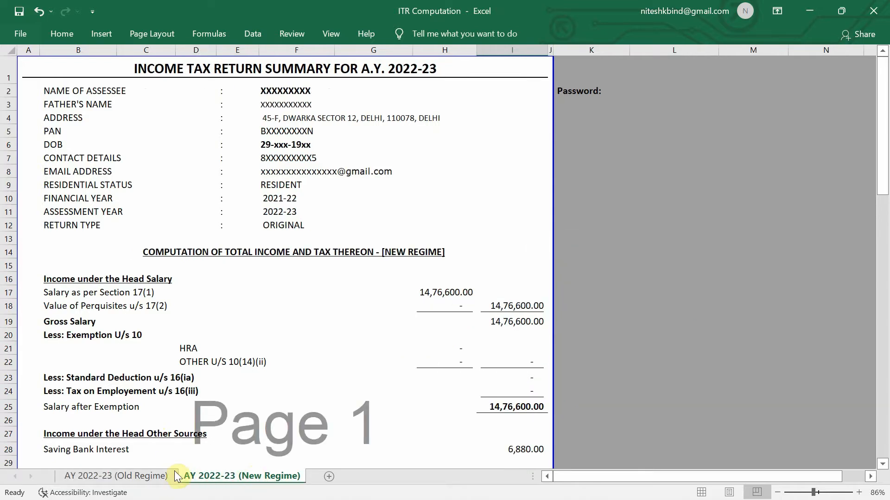
click(156, 476)
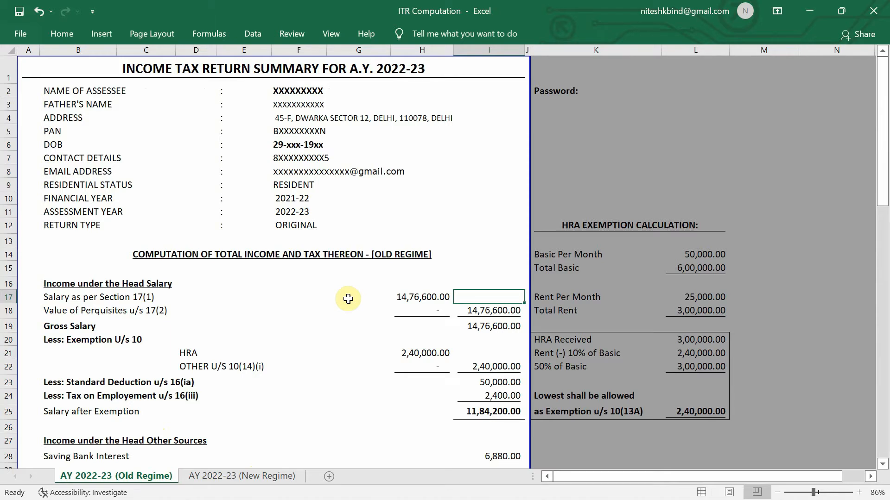
click(421, 293)
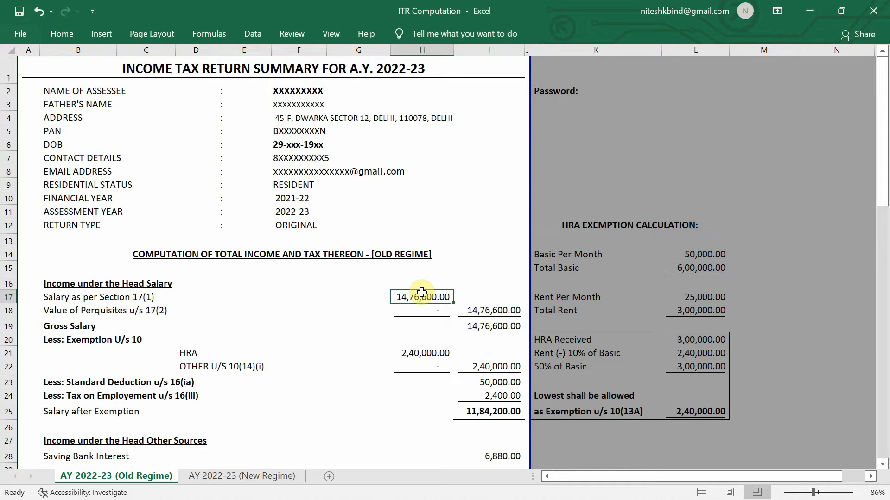
- Review the old regime computation through the Chapter VI-A deductions to the net tax payable or refund, and return to the start
scroll(471, 296, down, 2)
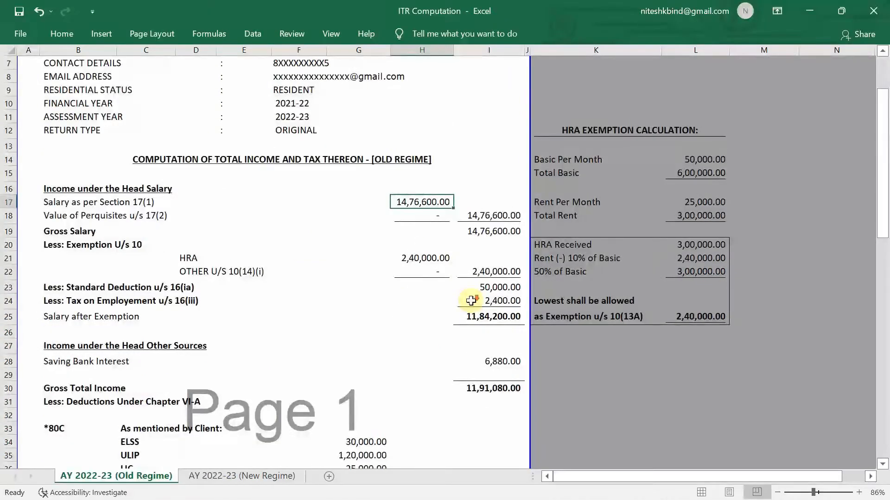
scroll(471, 300, down, 7)
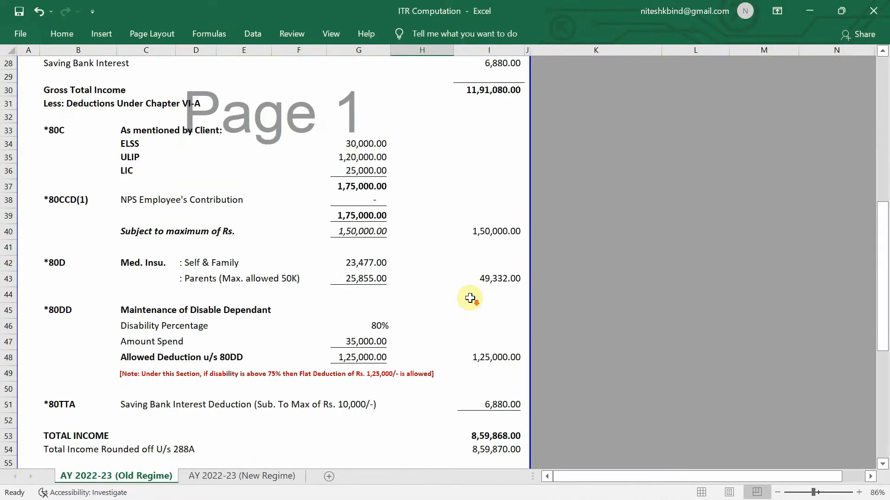
scroll(482, 330, down, 4)
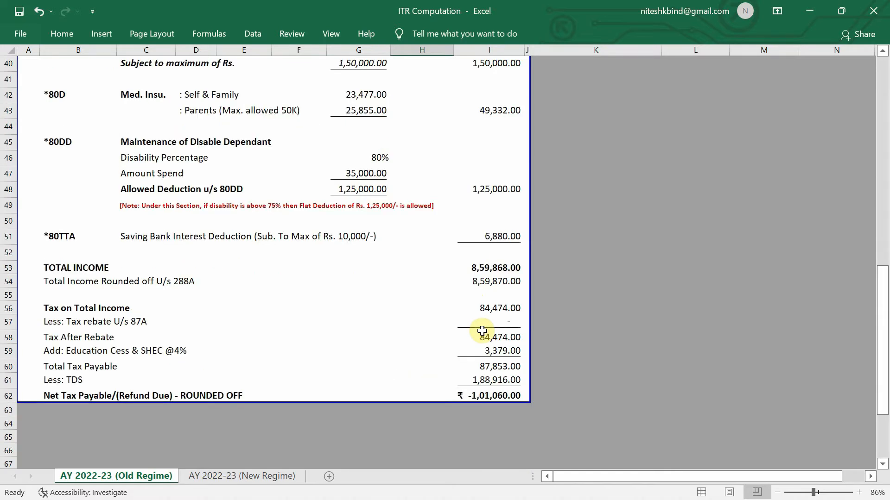
scroll(482, 330, up, 13)
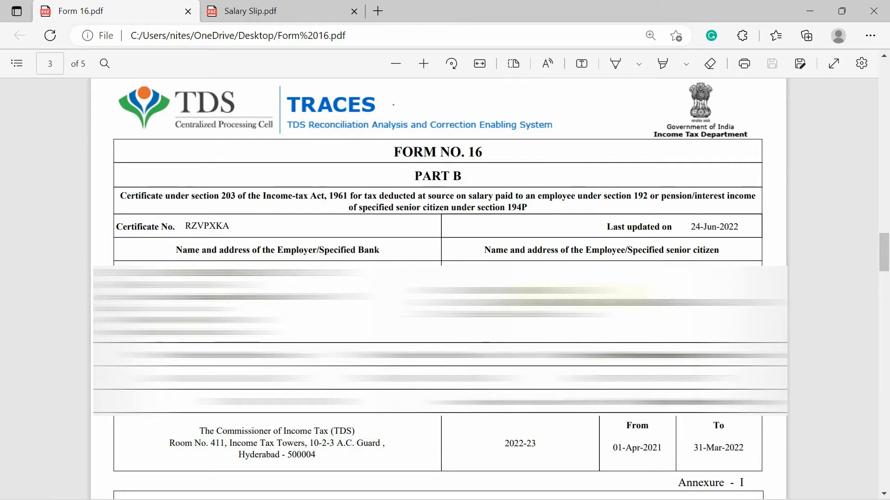
- Check the answer to the section 115BAC taxation option in Annexure I of Form 16 Part B
scroll(574, 294, down, 8)
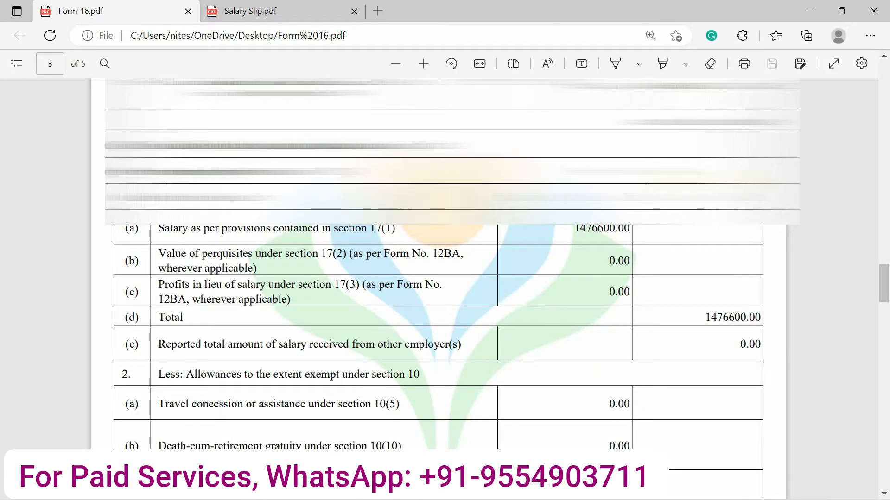
scroll(445, 288, down, 1)
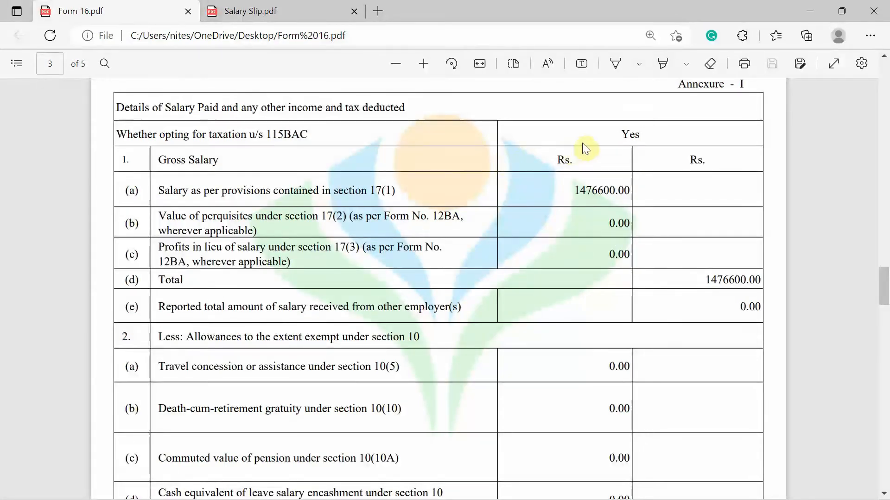
drag(611, 133, 644, 132)
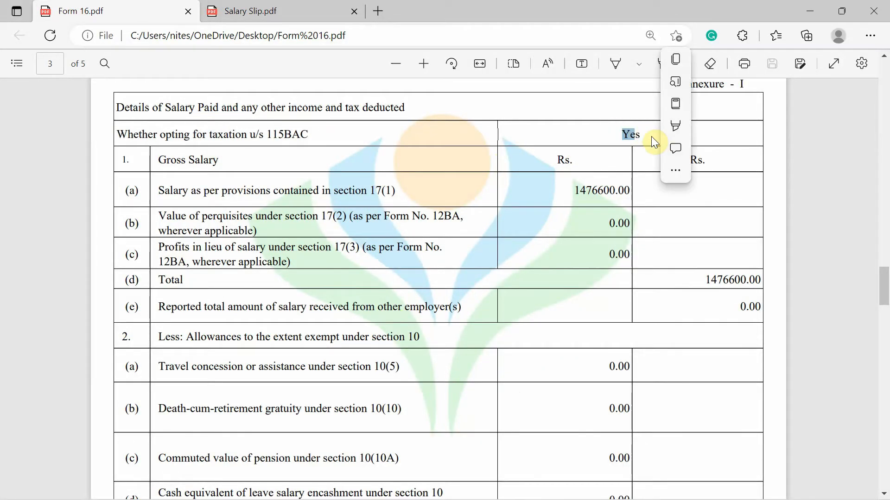
click(644, 130)
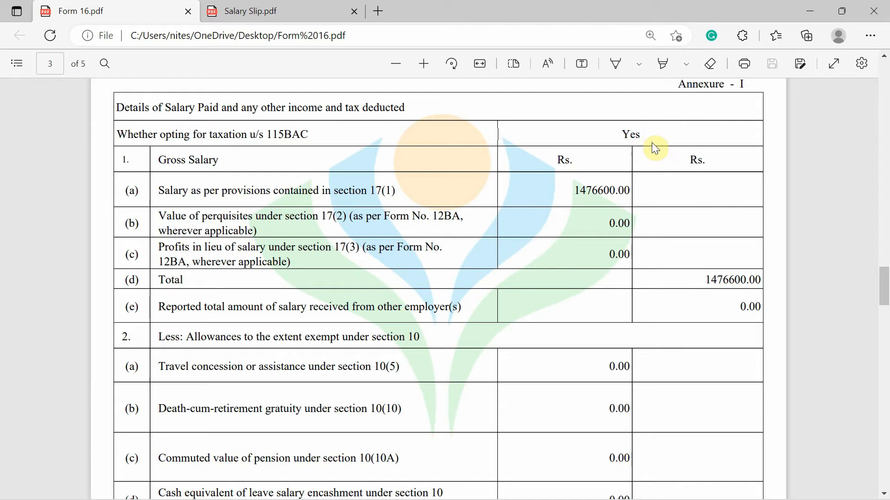
- Examine the section 10 exemptions, section 16 deductions and net tax payable in Form 16 Part B, and return to the gross salary section
scroll(662, 257, down, 5)
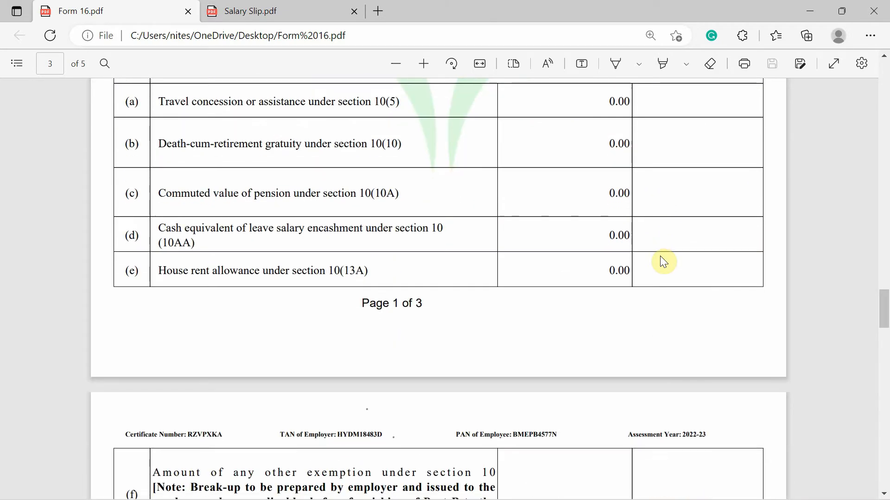
scroll(623, 118, down, 4)
scroll(623, 120, down, 5)
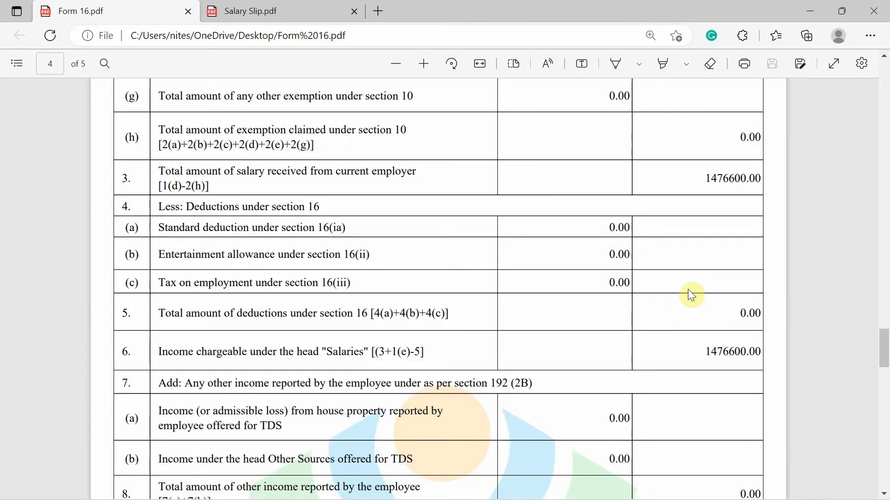
scroll(688, 292, down, 7)
scroll(689, 297, down, 20)
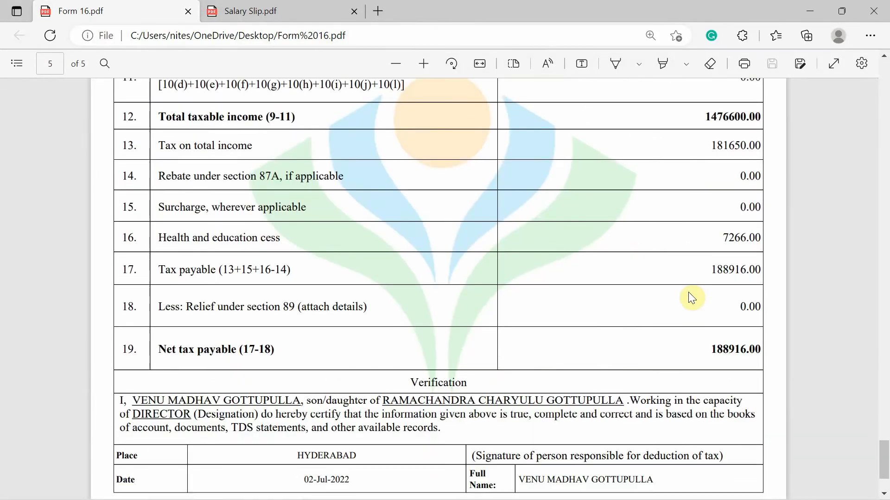
scroll(782, 149, up, 3)
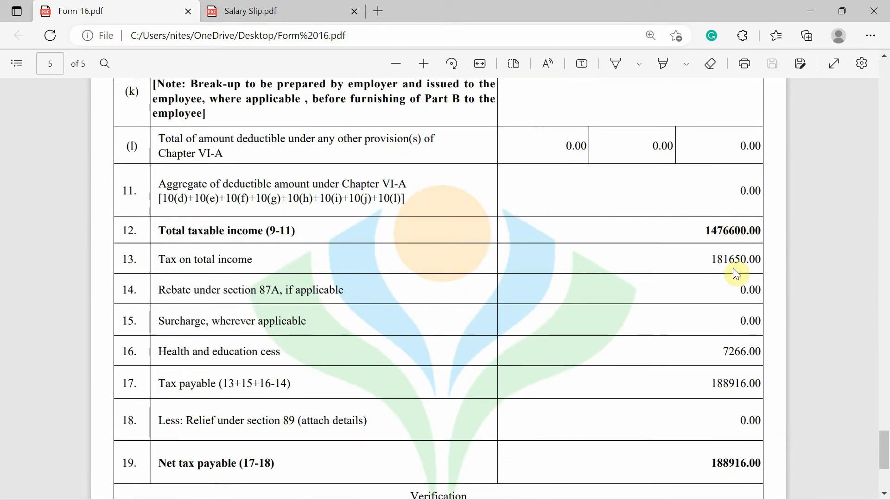
scroll(746, 380, up, 20)
scroll(746, 384, up, 9)
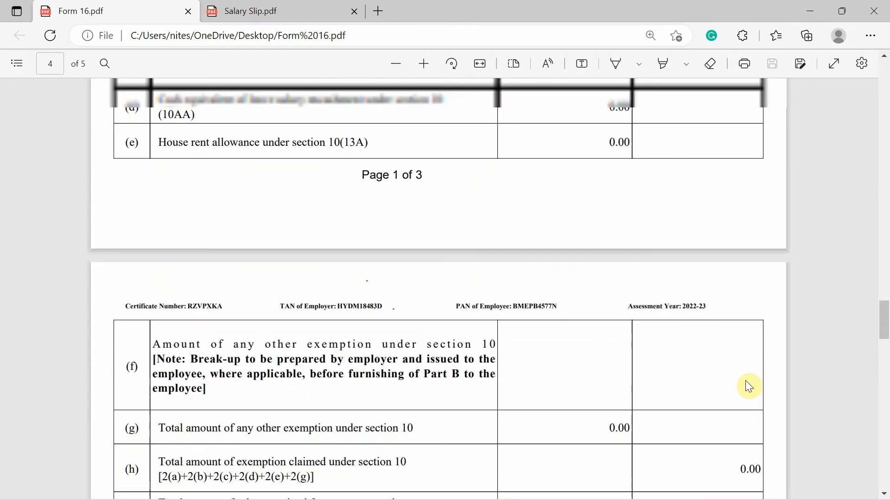
scroll(747, 386, up, 6)
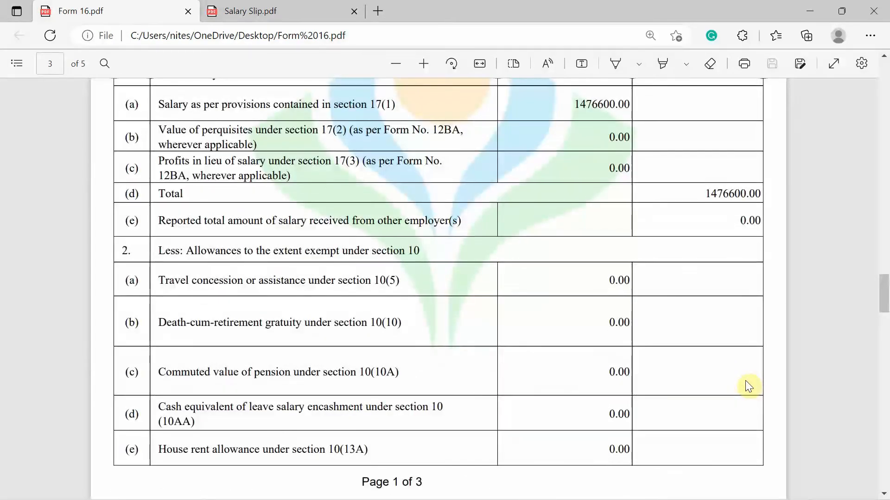
scroll(747, 386, up, 2)
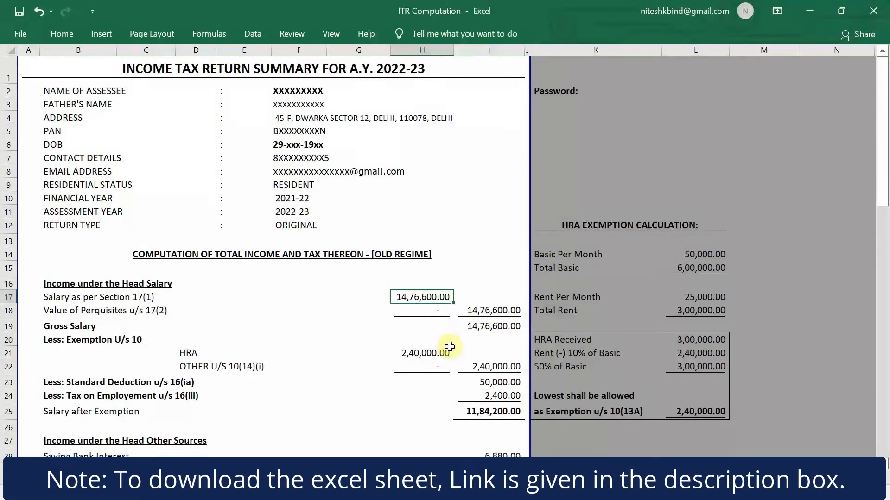
- In the ITR Computation workbook, examine the HRA exemption amount and the rows of the HRA exemption calculation that support it
scroll(450, 346, down, 2)
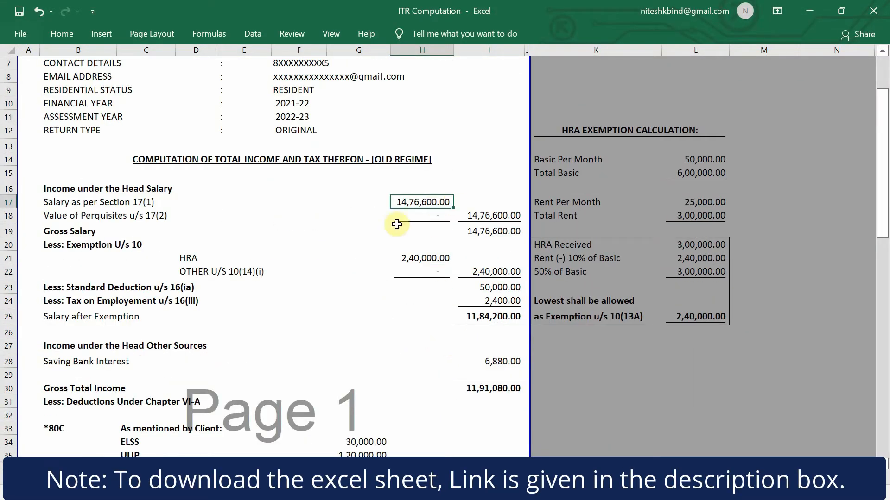
click(431, 257)
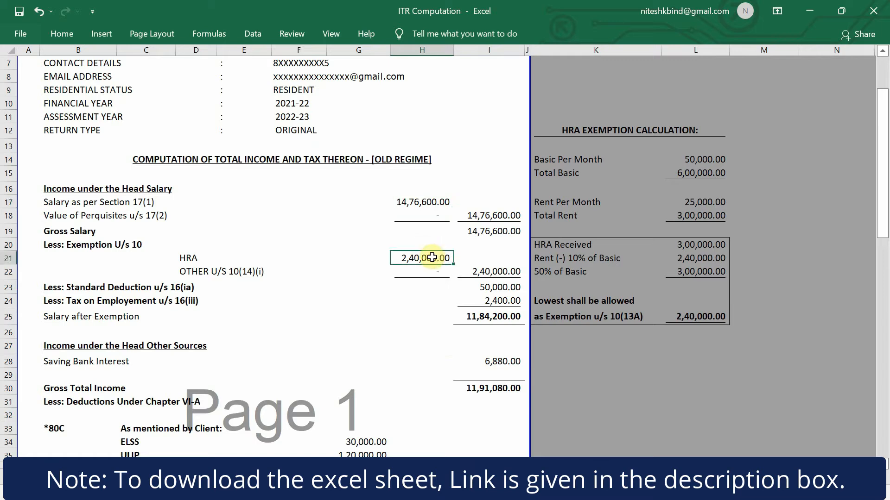
click(649, 160)
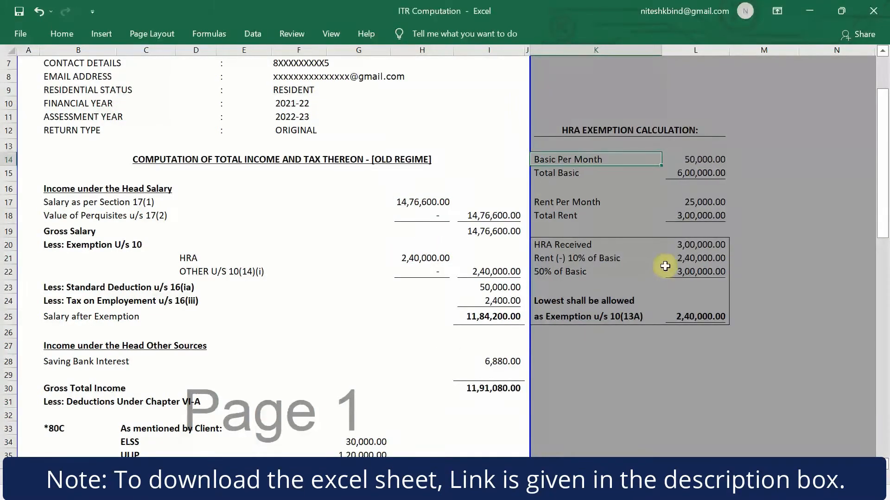
click(555, 244)
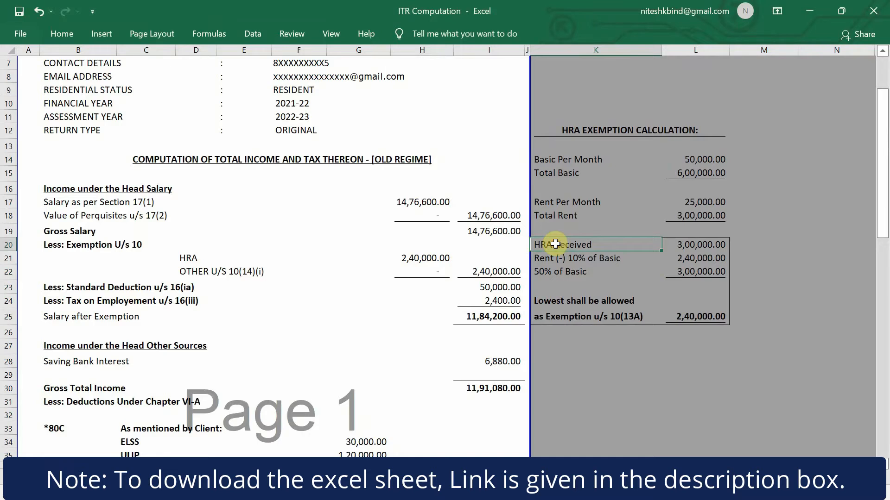
key(Down)
key(Up)
key(Down)
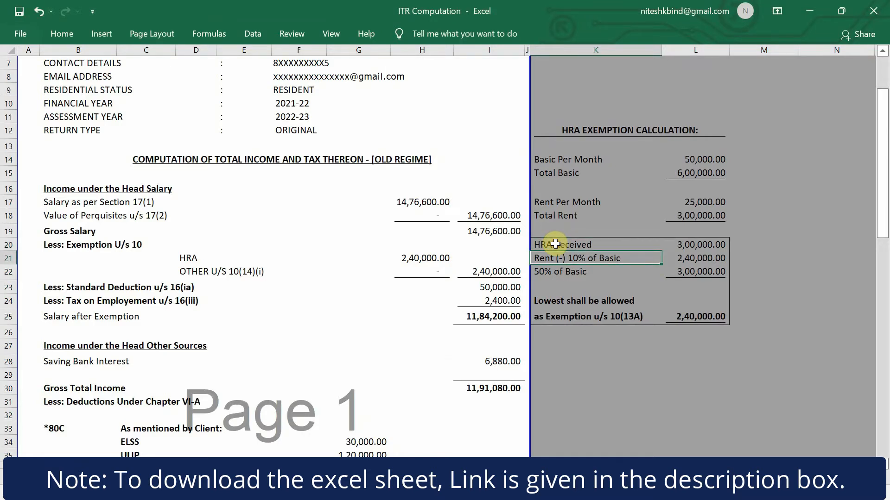
key(Down)
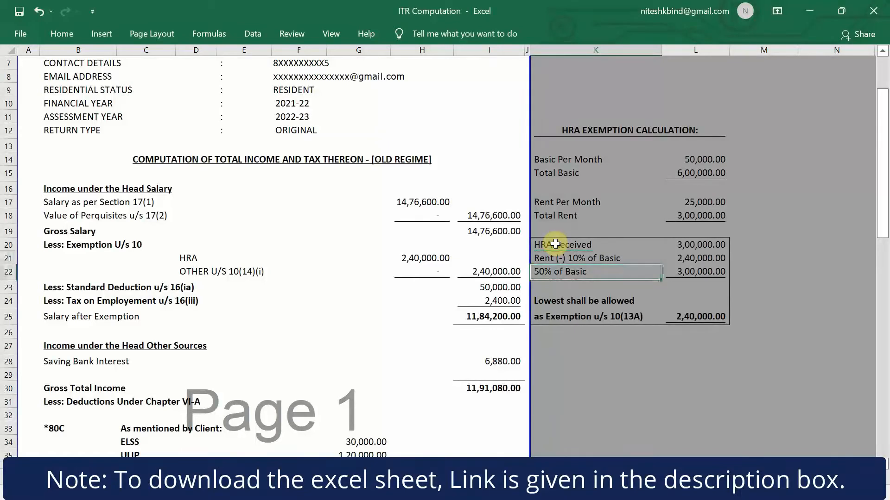
key(Up)
key(Up)
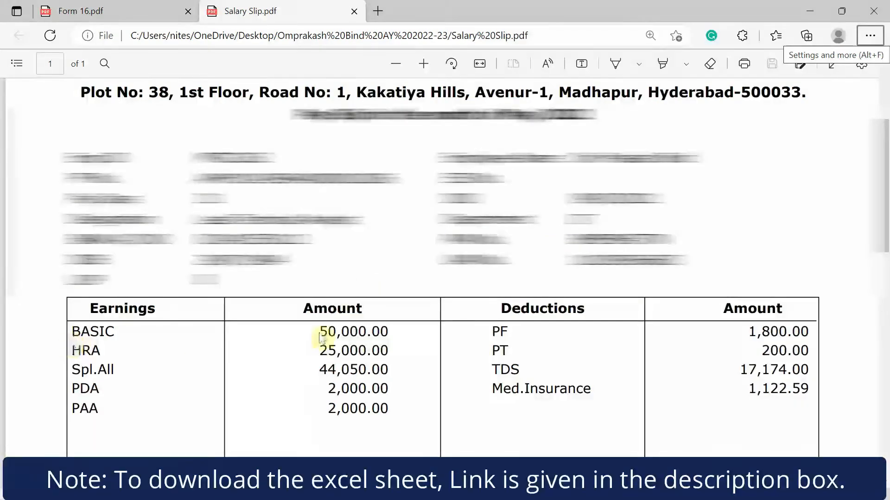
- Look up the monthly HRA on the salary slip and enter =25000*12 as the HRA Received in the HRA exemption calculation
drag(318, 346, 392, 351)
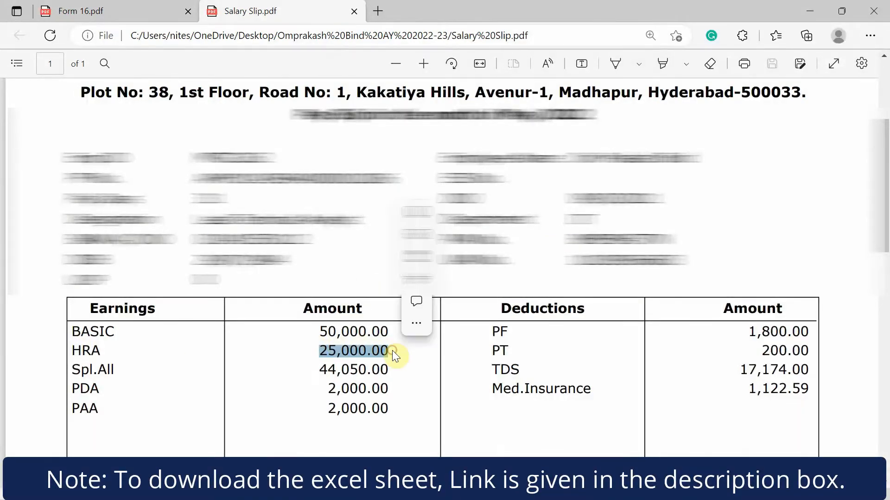
click(394, 350)
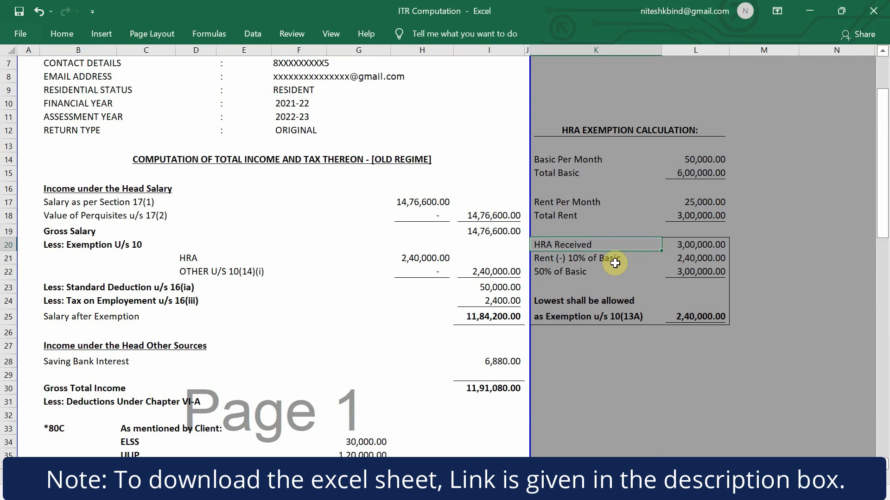
key(Right)
text(=25000*12)
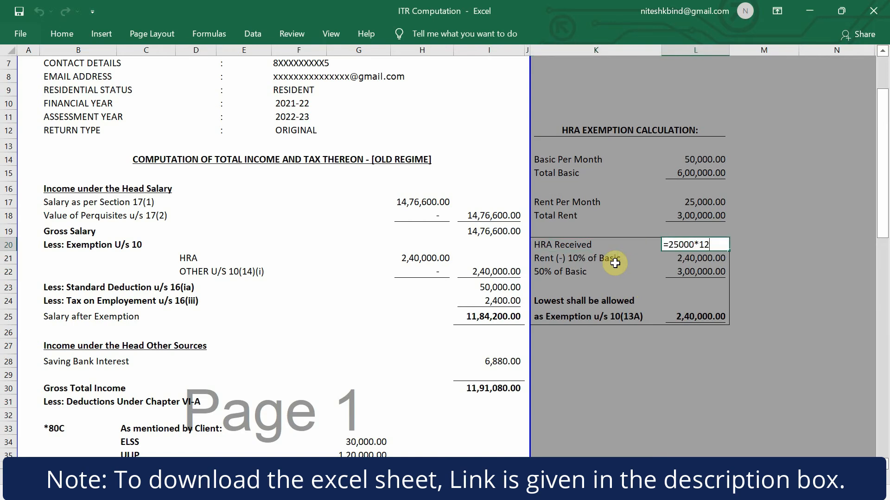
key(Return)
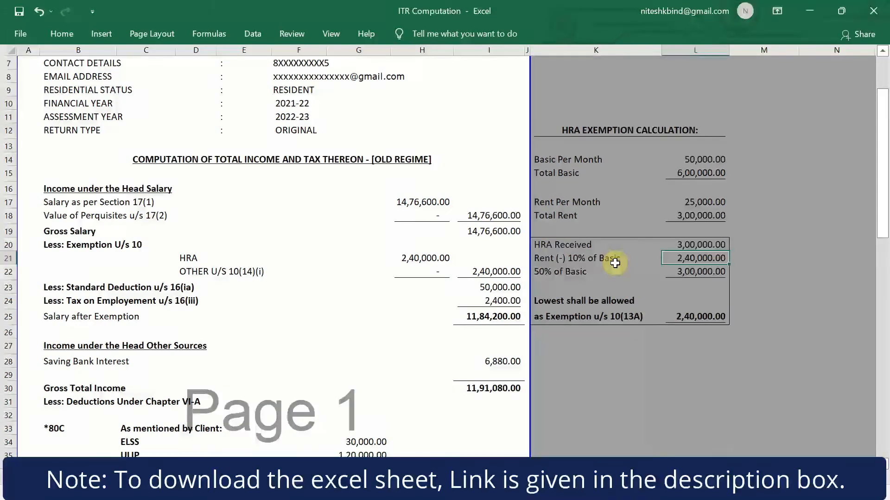
- Inspect the Rent Per Month entry and the Total Rent formula in the HRA exemption calculation
key(Down)
key(Up)
key(Up)
key(Up)
key(Up)
key(Up)
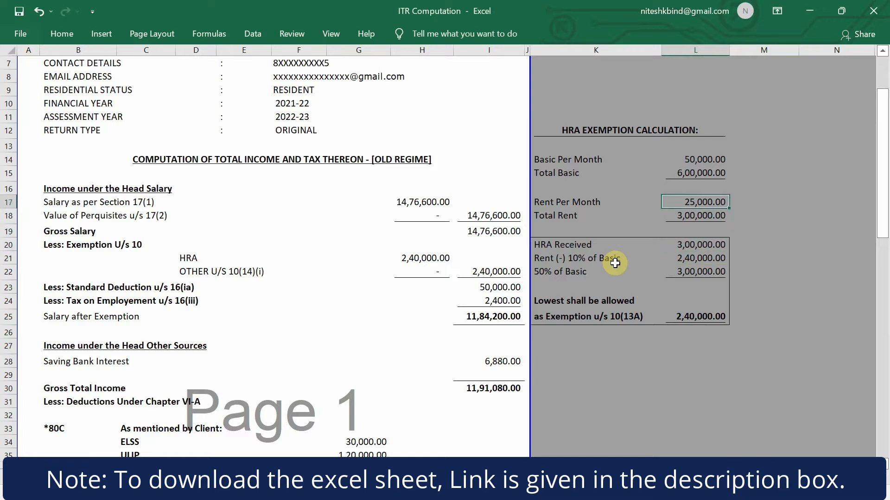
key(F2)
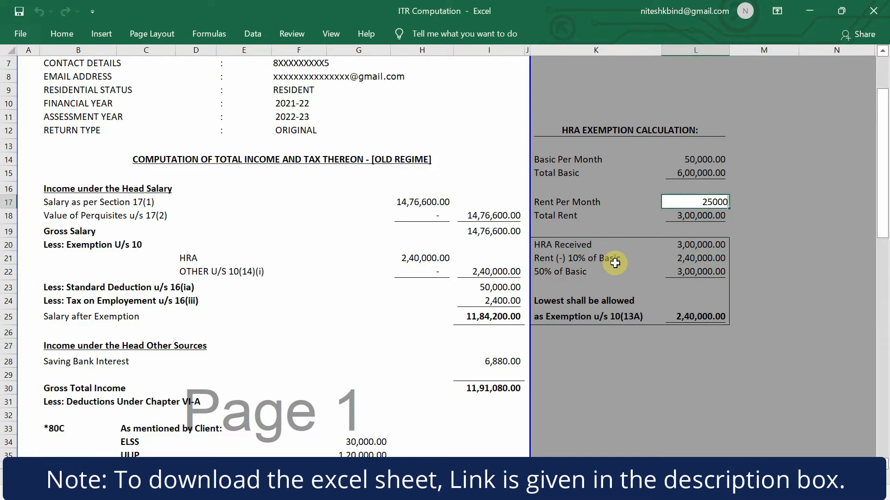
key(Return)
key(F2)
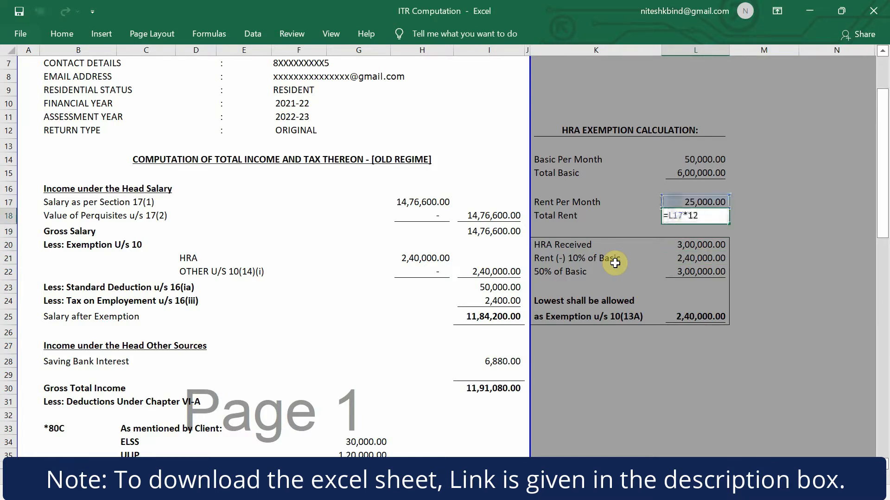
key(Return)
- Compare the basic pay on the salary slip with the Basic Per Month entry in the HRA exemption calculation
key(Up)
key(Up)
key(Up)
key(Up)
key(Up)
key(Up)
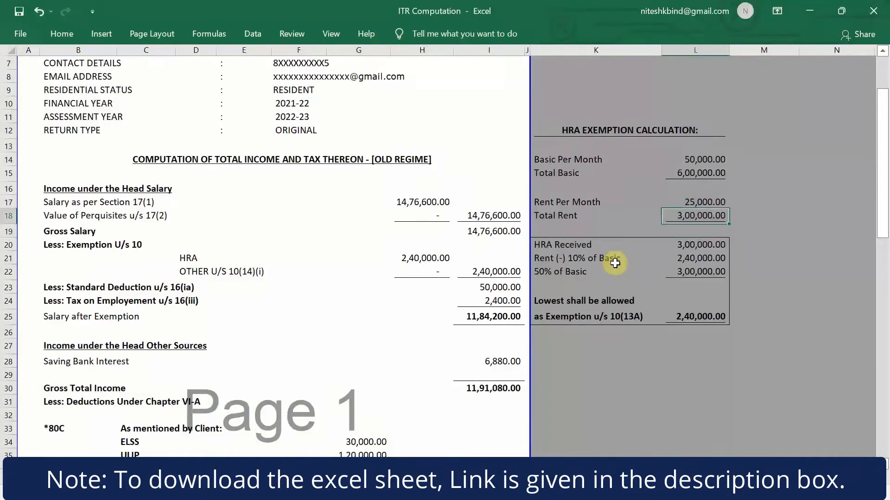
key(alt+Tab)
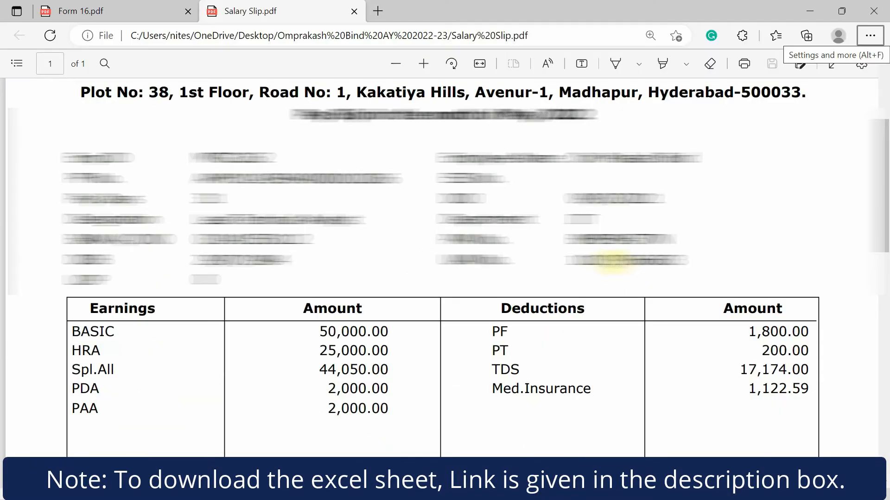
drag(311, 328, 396, 336)
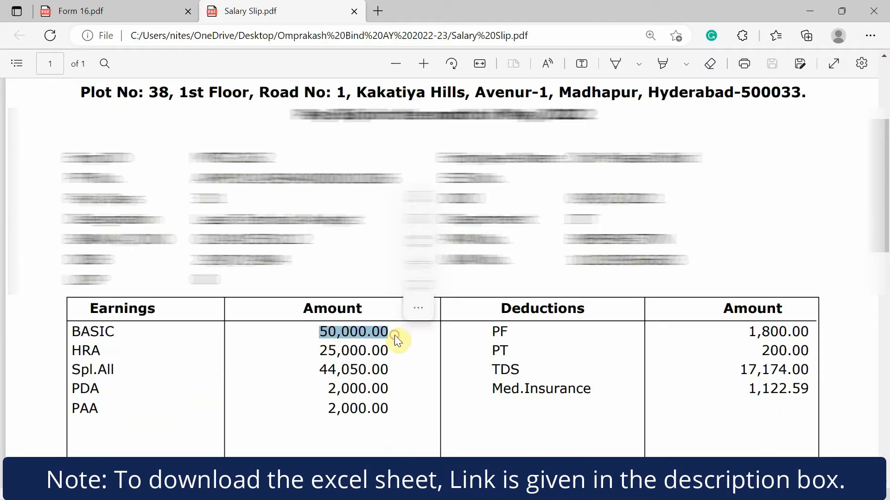
key(alt+Tab)
key(Down)
key(Down)
key(Down)
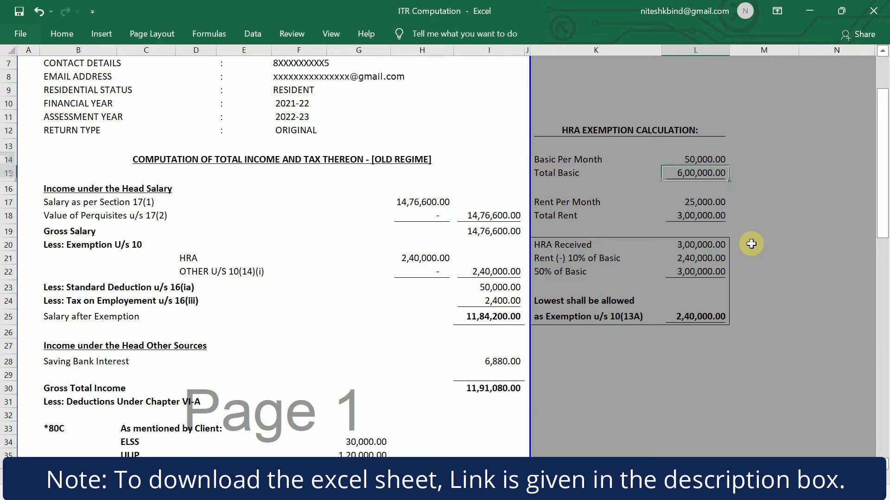
key(Up)
key(F2)
key(Escape)
- Go back to the HRA Received row of the HRA exemption calculation and review its label and amount
key(Down)
key(Down)
key(Down)
key(Down)
key(Down)
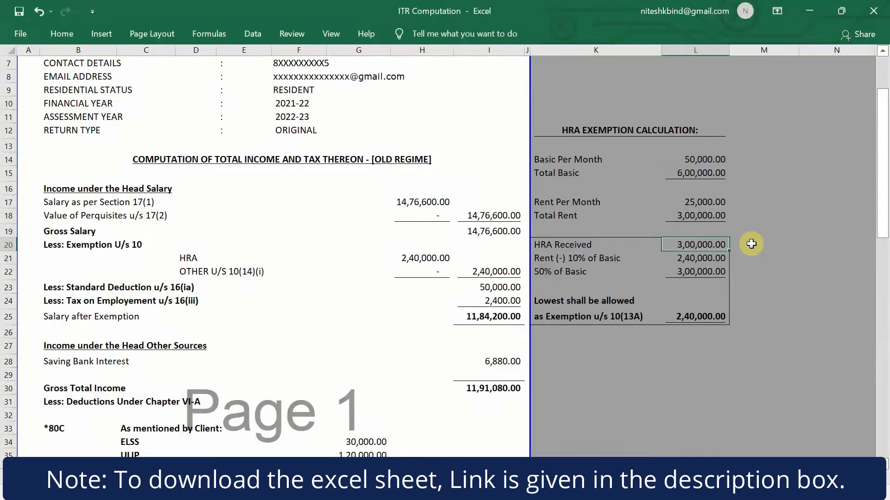
key(Left)
key(Right)
key(Left)
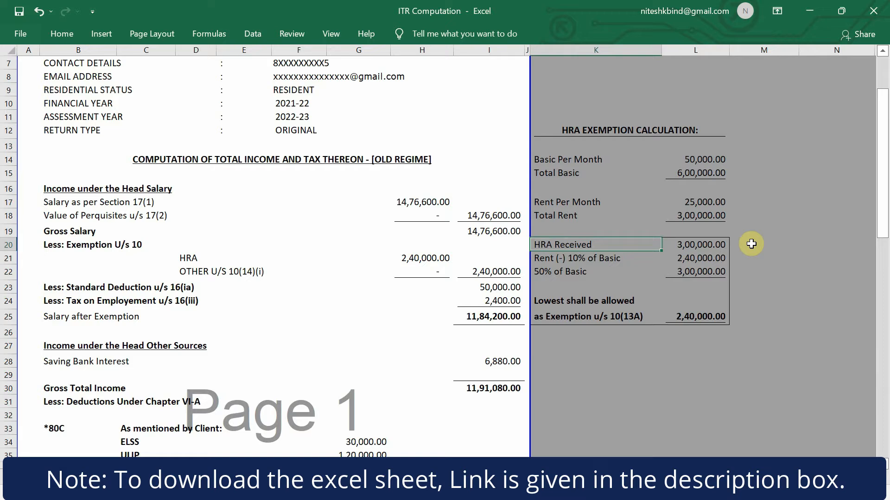
- Inspect the HRA Received and Rent (-) 10% of Basic formulas in the HRA exemption calculation
key(Right)
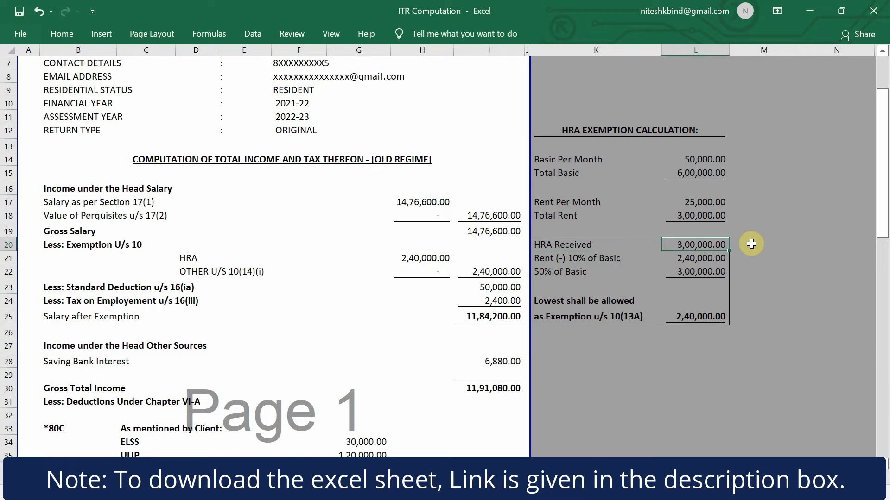
key(F2)
key(Escape)
key(Down)
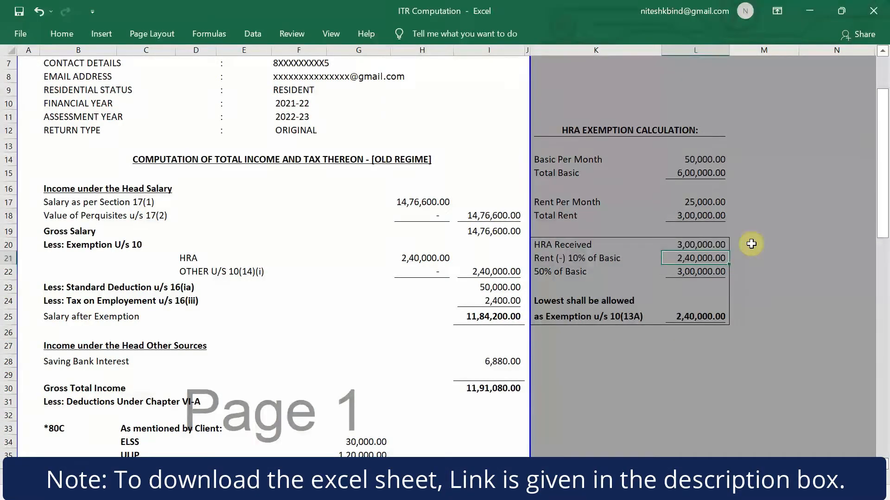
key(Left)
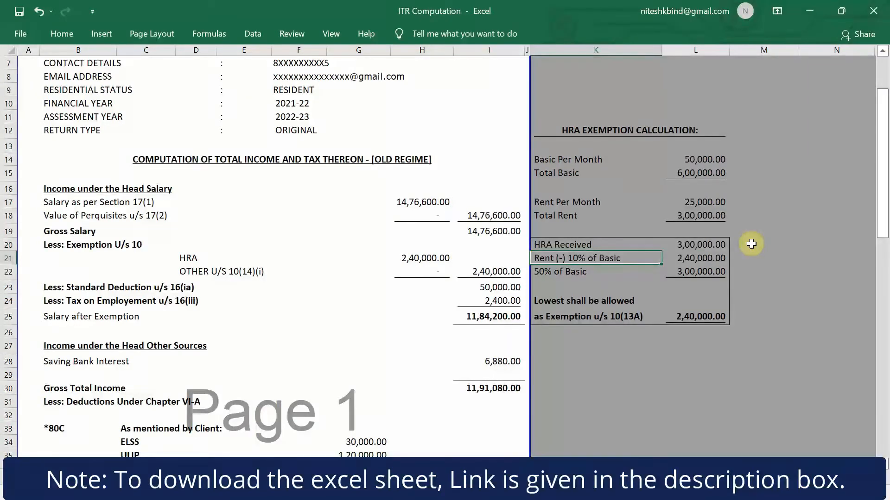
key(Right)
key(F2)
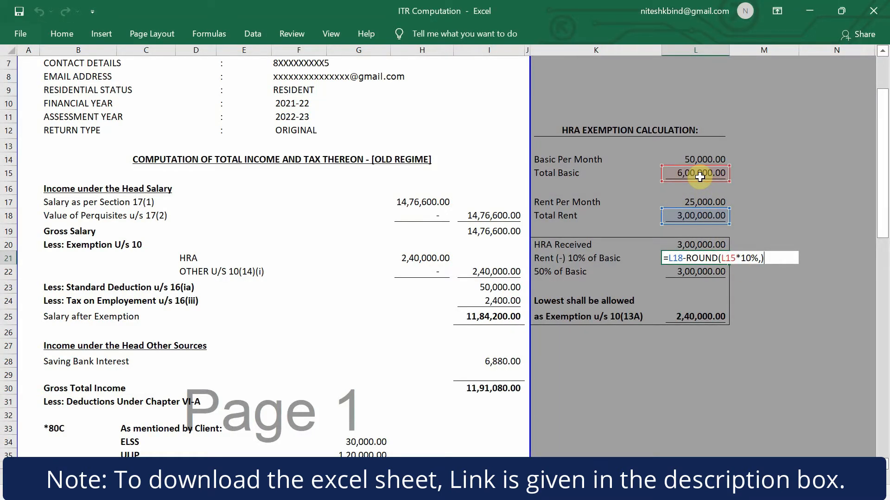
key(Return)
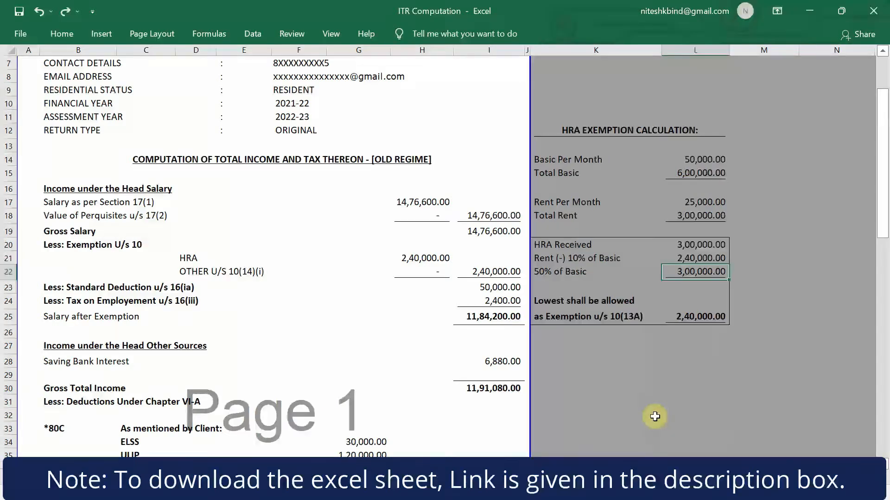
- Inspect the 50% of Basic formula and the formula for the lowest amount allowed as exemption u/s 10(13A)
key(F2)
key(Return)
key(Down)
key(Down)
key(Down)
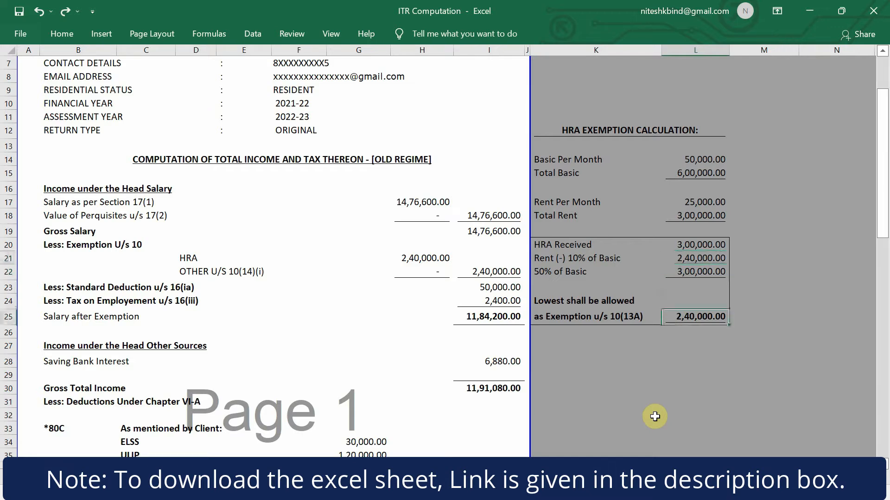
key(F2)
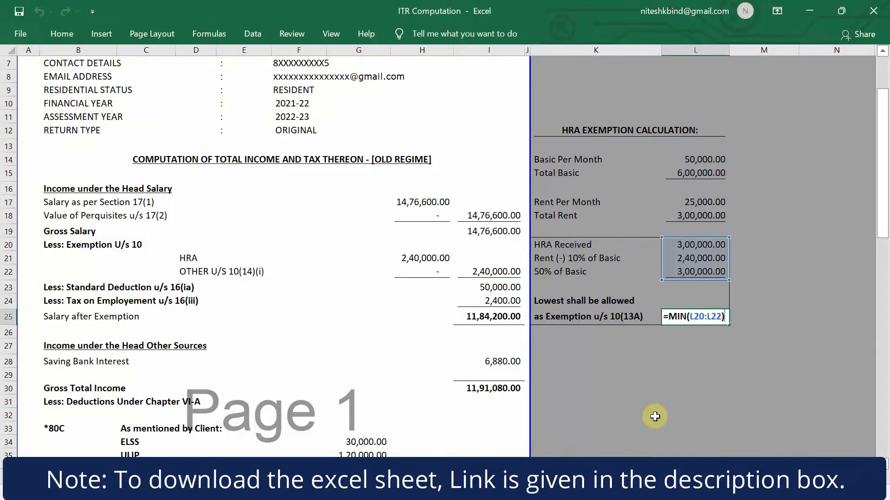
key(Return)
key(Up)
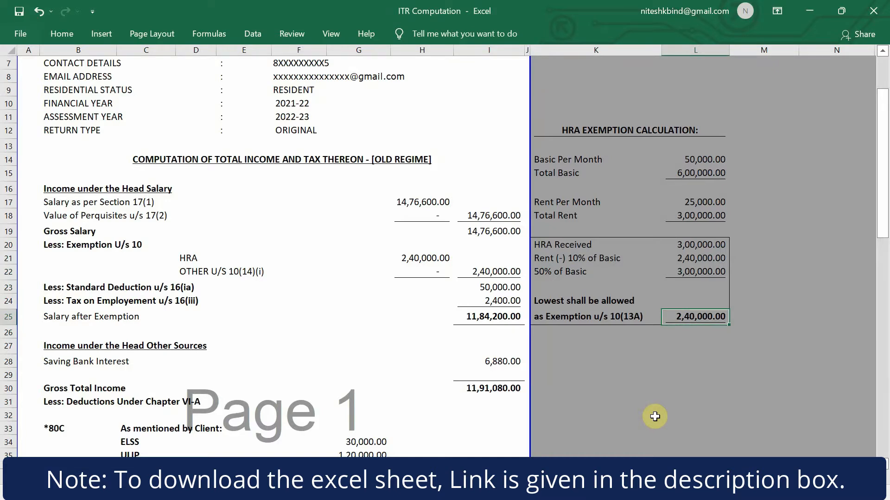
- Trace the allowed HRA exemption to its dependent entry under Exemption u/s 10 and inspect that formula
key(ctrl+bracketright)
key(F2)
key(Escape)
- Inspect the Standard Deduction u/s 16(ia) entry in the salary computation
key(Right)
key(Down)
key(Down)
key(Up)
key(Down)
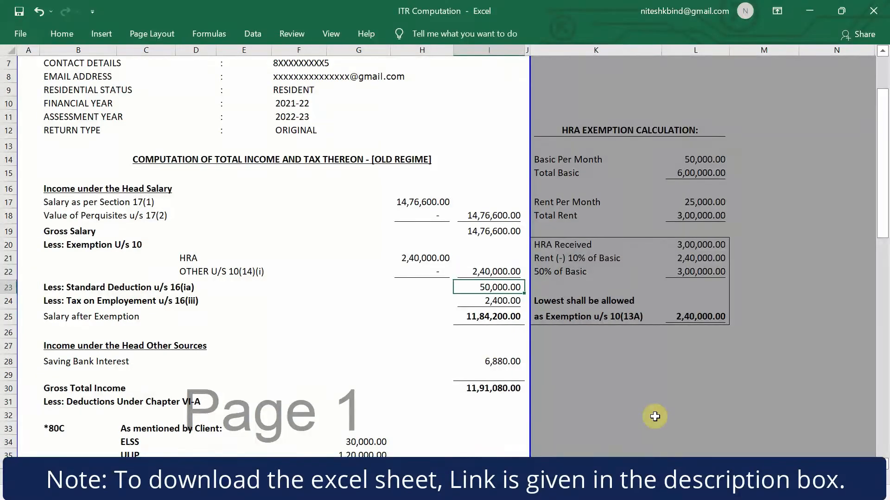
key(F2)
key(Escape)
- Inspect the Tax on Employment u/s 16(iii) entry and switch to the salary slip to check the monthly PT deduction
key(Down)
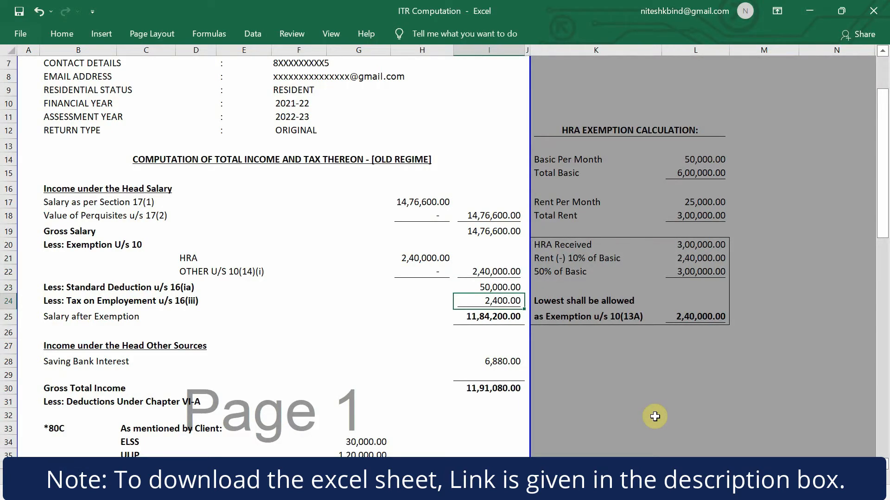
key(F2)
key(Escape)
key(alt+Tab)
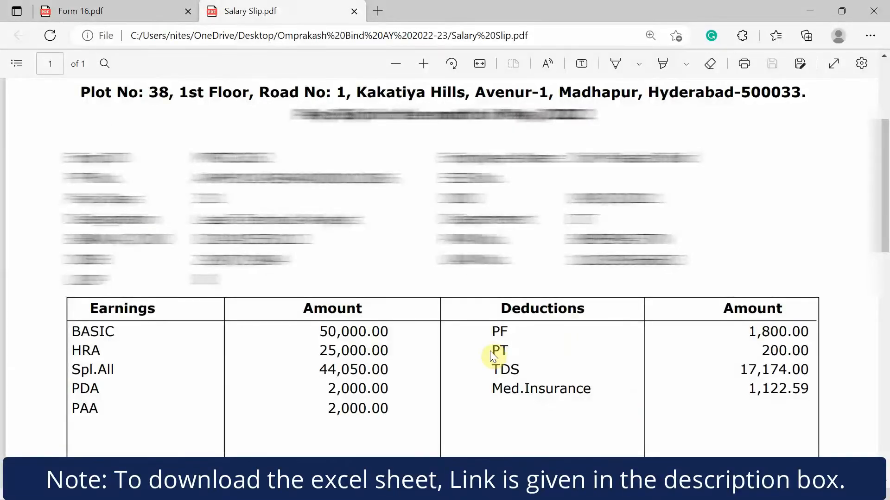
drag(761, 351, 804, 353)
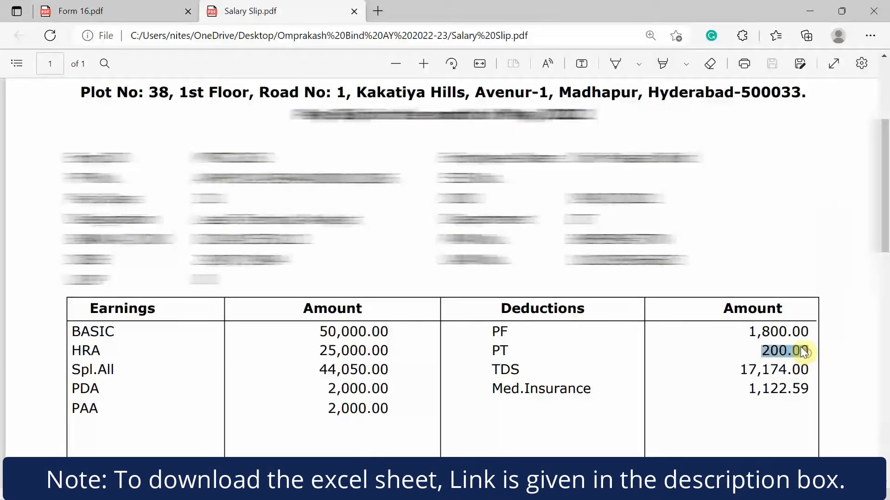
- Return to the ITR Computation workbook and inspect the Salary after Exemption formula
key(alt+Tab)
click(488, 316)
key(Down)
key(Up)
key(F2)
key(Escape)
key(F2)
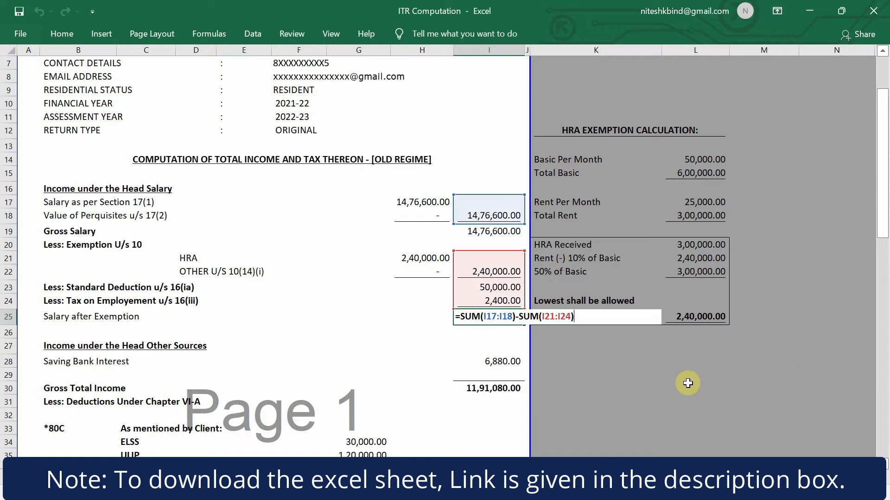
key(Return)
key(Up)
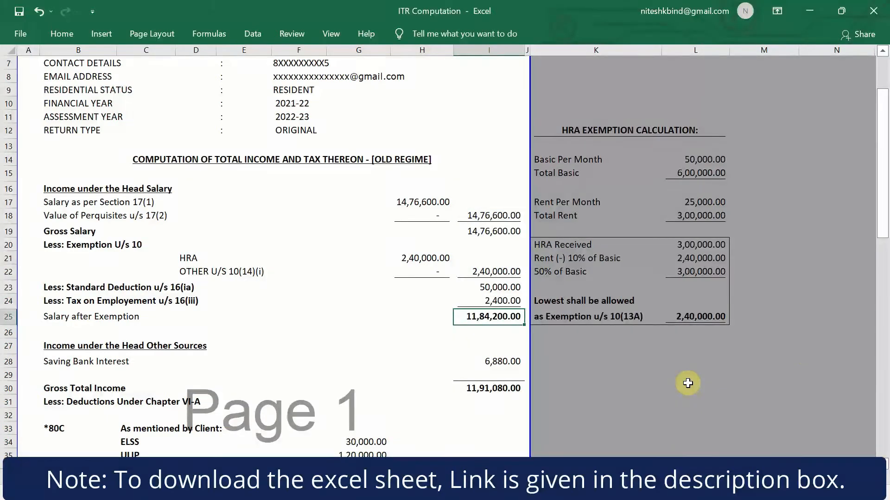
- Review the Saving Bank Interest entry under Other Sources and inspect the Gross Total Income formula
key(Down)
key(Down)
key(Down)
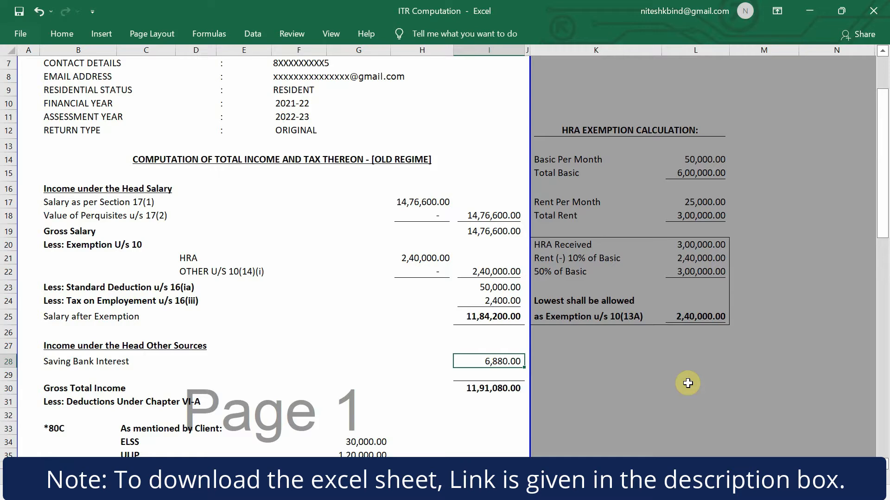
key(Down)
key(Up)
key(Down)
key(Down)
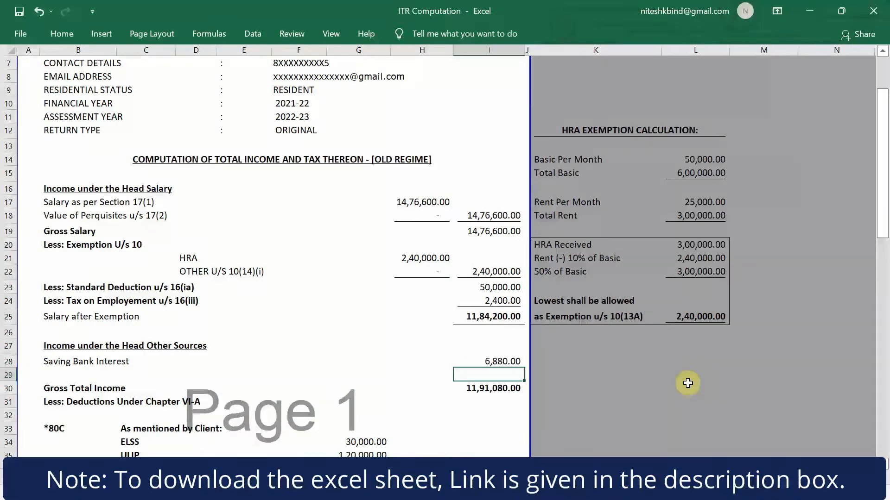
key(Up)
key(Down)
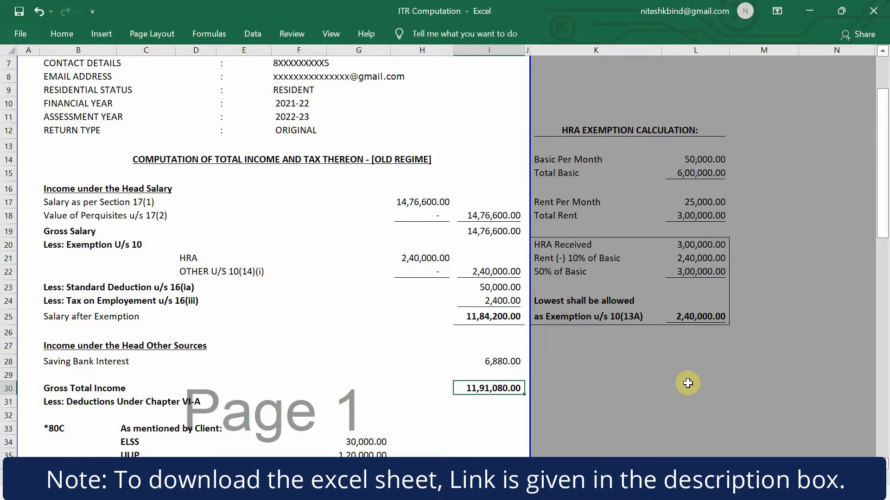
key(F2)
key(Return)
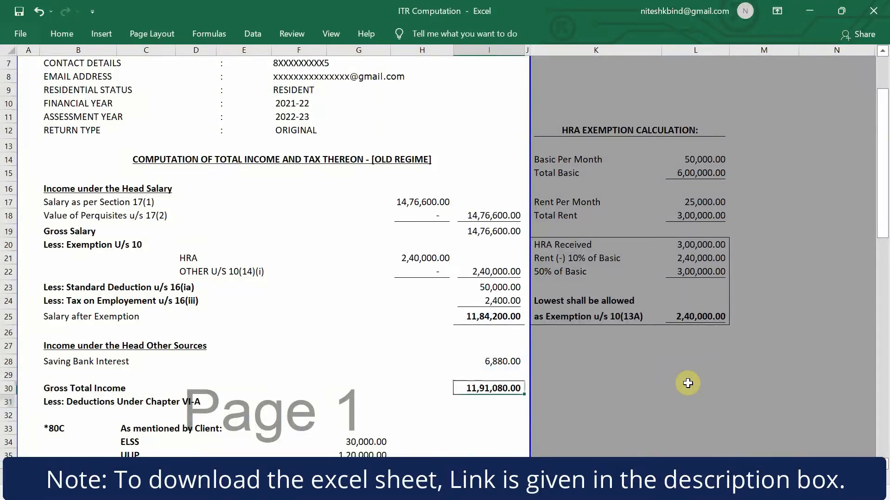
- Look through the Chapter VI-A deductions below Gross Total Income and return to the start of section 80C
key(Down)
key(Down)
key(Down)
key(Down)
key(Down)
key(Down)
key(Down)
key(Down)
key(Down)
key(Down)
key(Down)
key(Down)
key(Down)
key(Down)
key(Down)
key(Down)
key(Down)
key(Down)
key(Down)
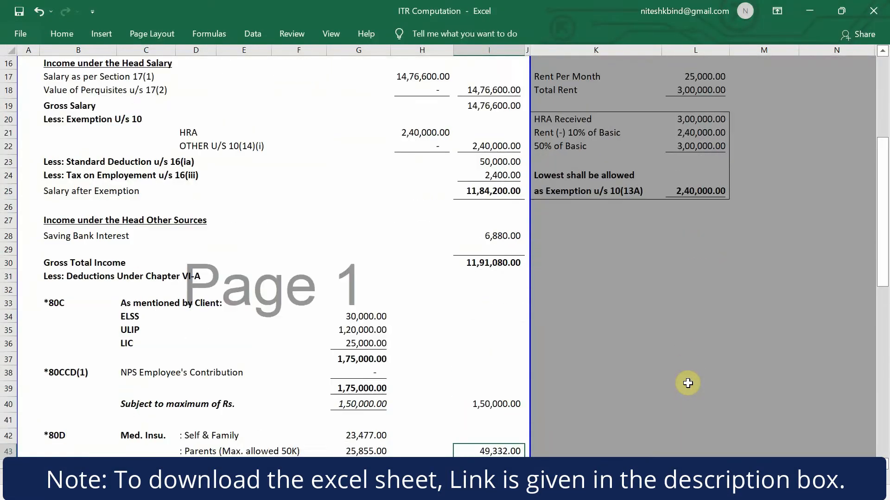
key(Up)
key(Up)
key(Up)
key(Up)
key(Up)
key(Up)
key(Up)
key(Up)
key(Up)
key(Up)
key(Up)
key(Up)
key(Up)
key(Up)
key(Up)
key(Up)
key(Up)
- Review the ELSS, ULIP and LIC amounts and their total under section 80C
key(Left)
key(Left)
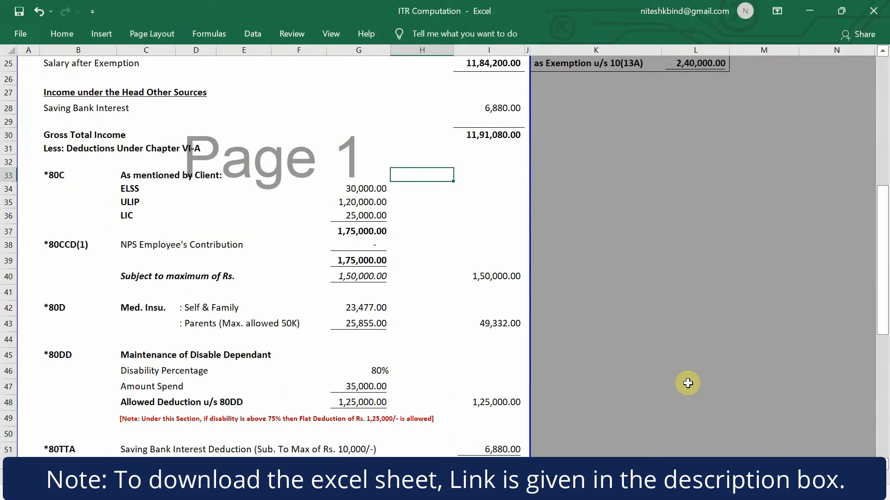
key(Down)
key(Down)
key(Down)
key(Up)
key(Up)
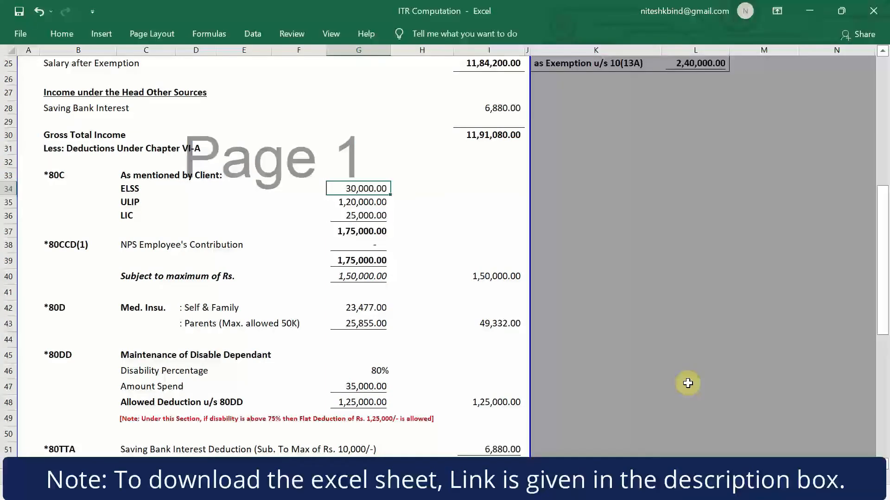
key(Up)
key(Down)
key(Down)
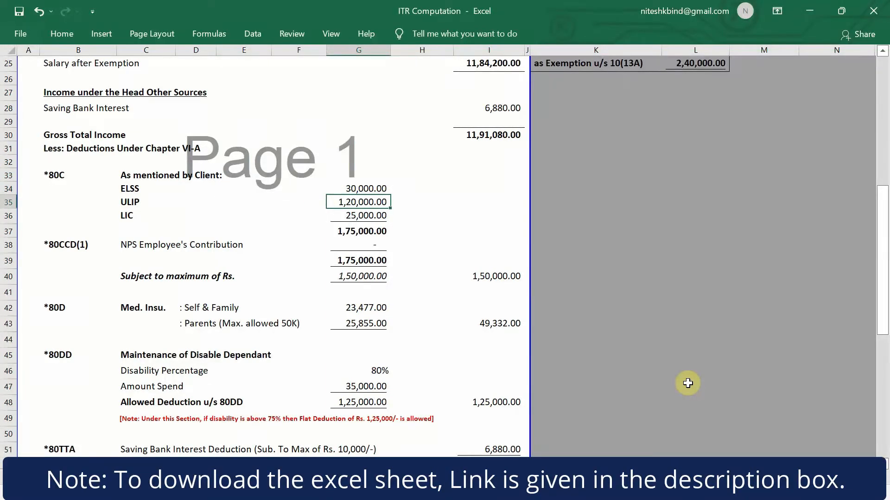
key(Up)
key(Down)
key(Down)
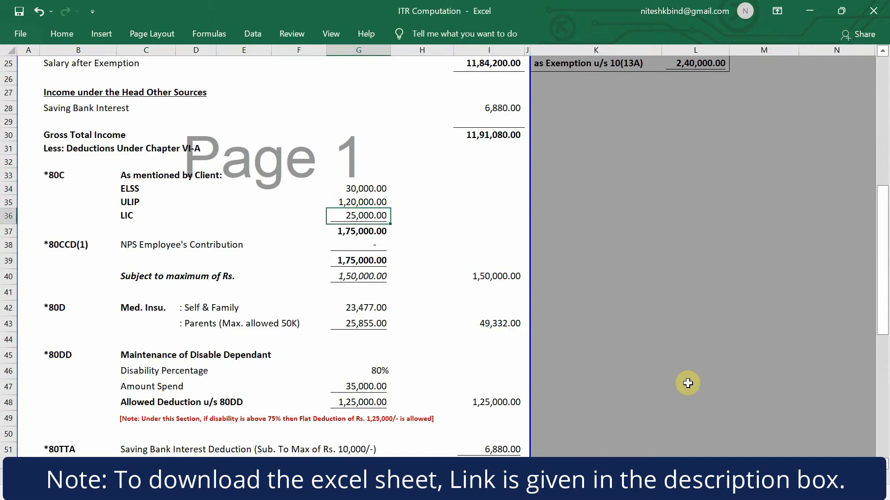
key(Down)
key(Up)
key(Down)
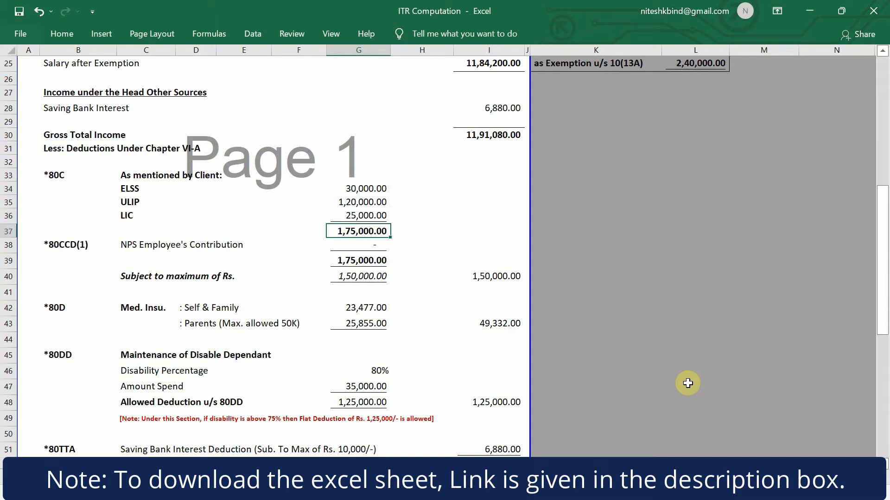
- Review the 80D medical insurance amounts for Self & Family and Parents, and the resulting deduction
key(Down)
key(Down)
key(Down)
key(Down)
key(Down)
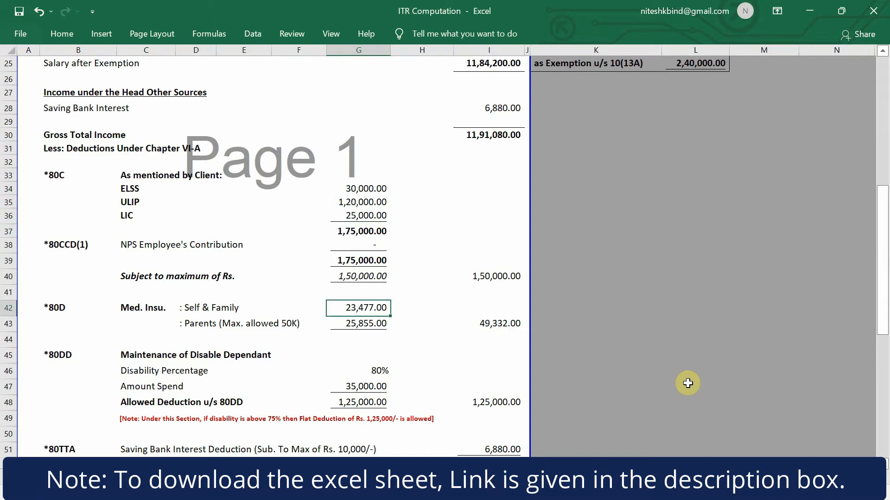
key(Right)
key(Left)
key(Down)
key(Up)
key(Down)
key(Up)
key(Down)
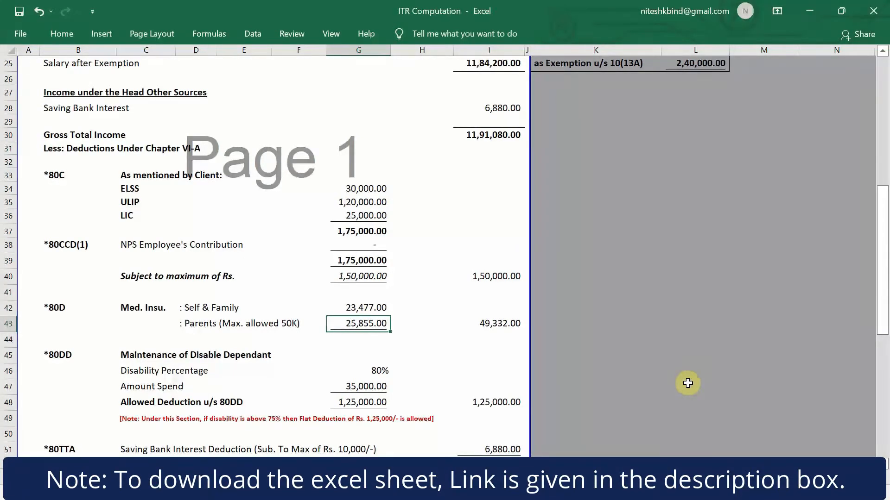
key(Right)
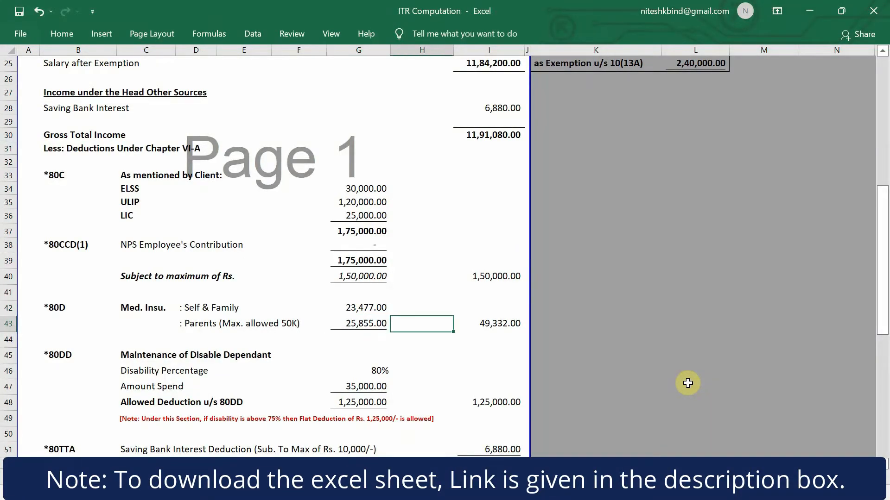
key(Right)
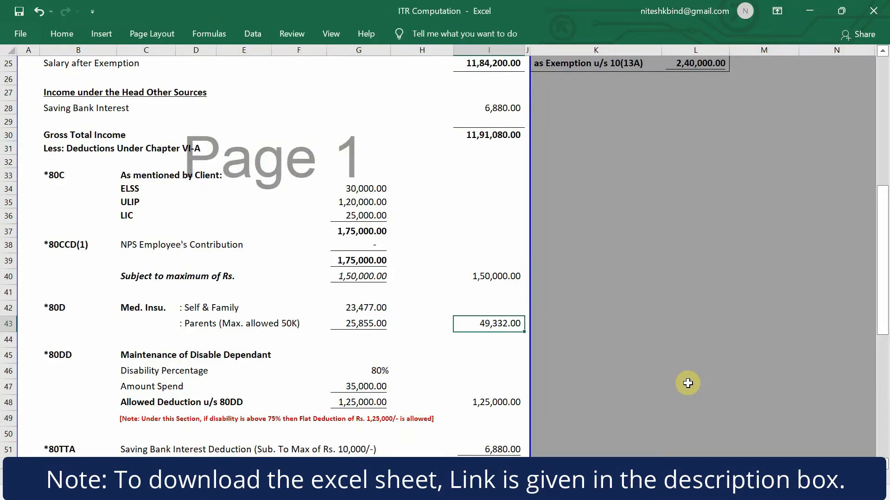
- Inspect the contents of the Parents medical insurance entry under section 80D
key(Left)
key(Left)
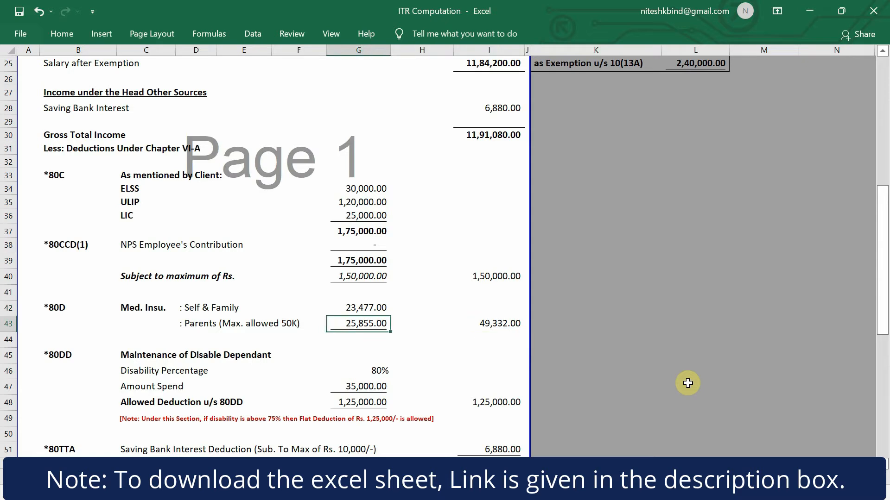
key(F2)
key(ctrl+Return)
- Open the formula of the section 80D total deduction and examine the part limiting Self & Family insurance
key(Right)
key(Right)
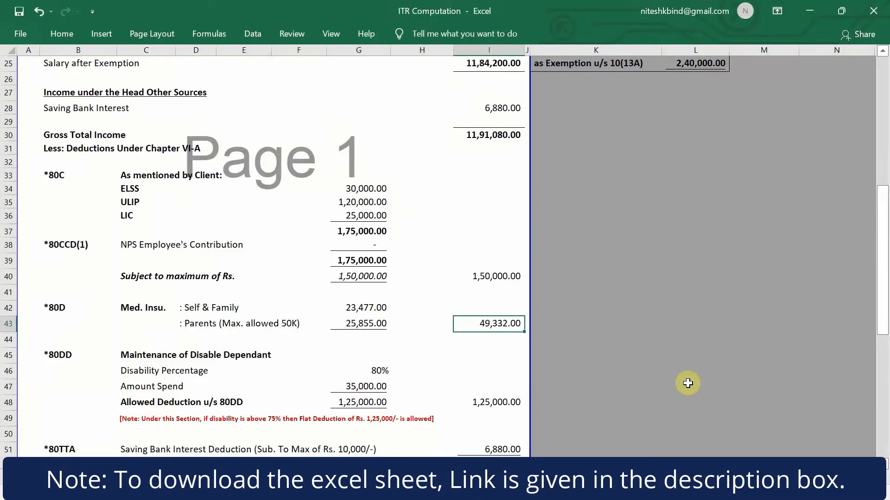
key(F2)
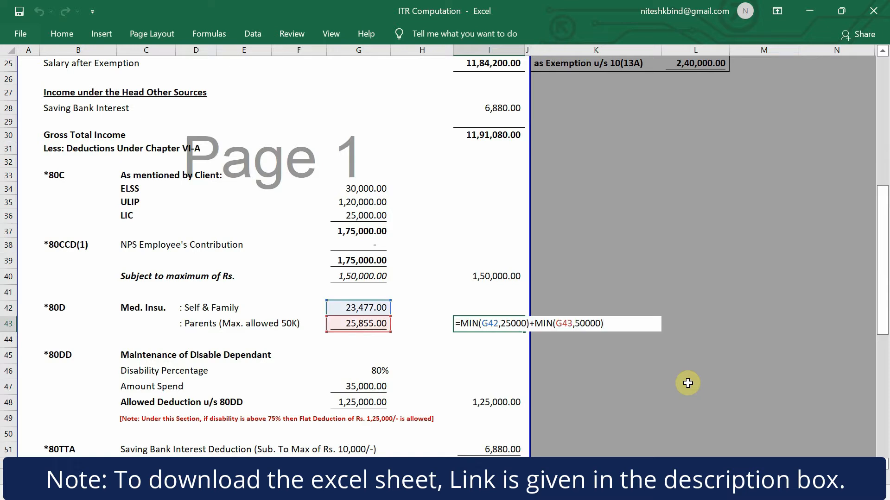
key(Left)
key(Left)
key(Left)
key(Left)
key(Left)
key(Left)
key(Left)
key(Left)
key(Left)
key(Left)
key(Left)
key(Left)
key(Left)
key(Left)
key(Left)
key(Left)
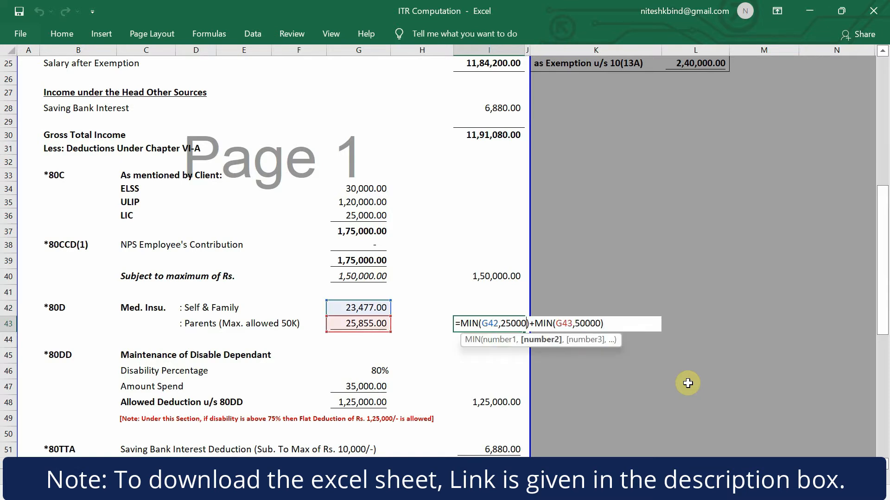
key(Left)
key(Left)
key(Left)
key(Left)
key(Left)
key(Left)
key(Left)
key(Left)
key(Left)
key(Left)
key(Left)
key(Left)
key(Left)
key(Left)
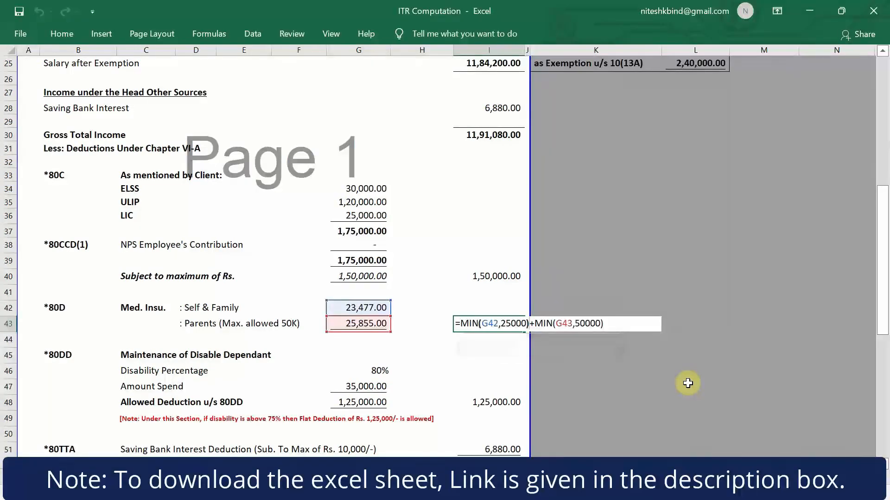
- Examine the part of the 80D formula limiting Parents medical insurance and close the formula
key(Right)
key(Right)
key(Right)
key(Right)
key(Right)
key(Right)
key(Right)
key(Right)
key(Right)
key(Right)
key(Right)
key(Right)
key(Right)
key(Right)
key(Right)
key(Right)
key(Right)
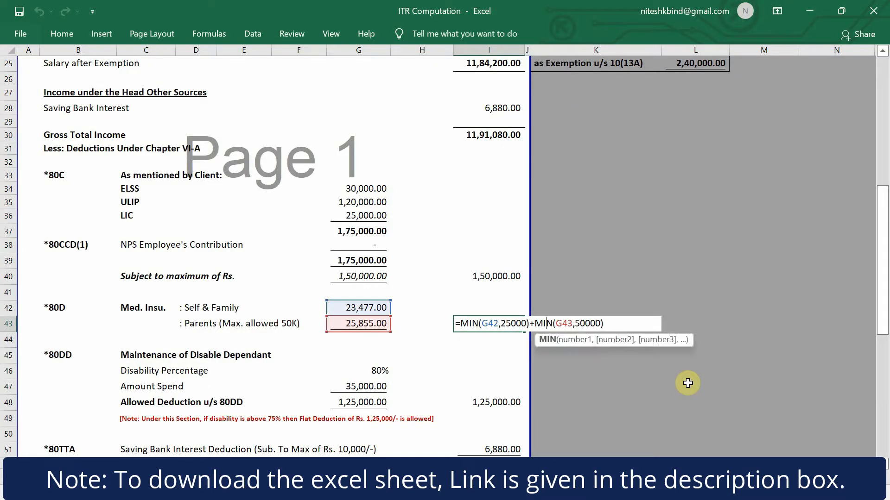
key(Right)
key(Right)
key(Right)
key(Right)
key(Right)
key(Right)
key(Right)
key(Right)
key(Right)
key(Right)
key(Right)
key(Right)
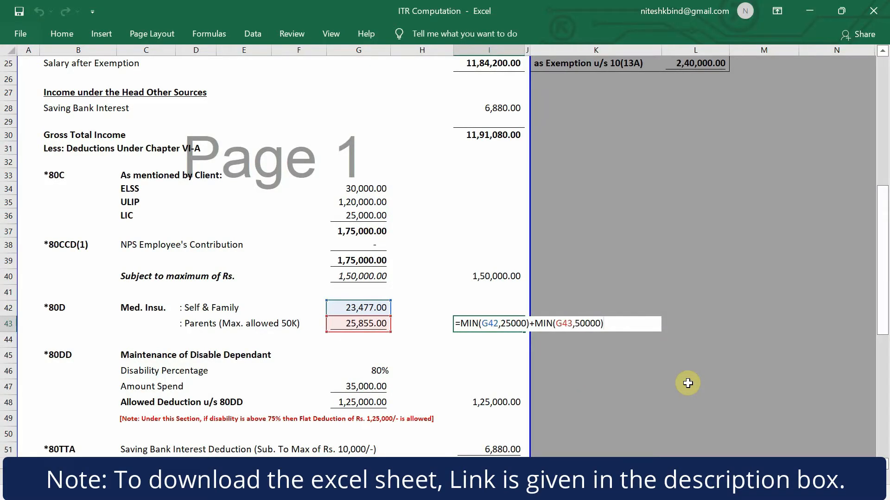
key(Left)
key(Left)
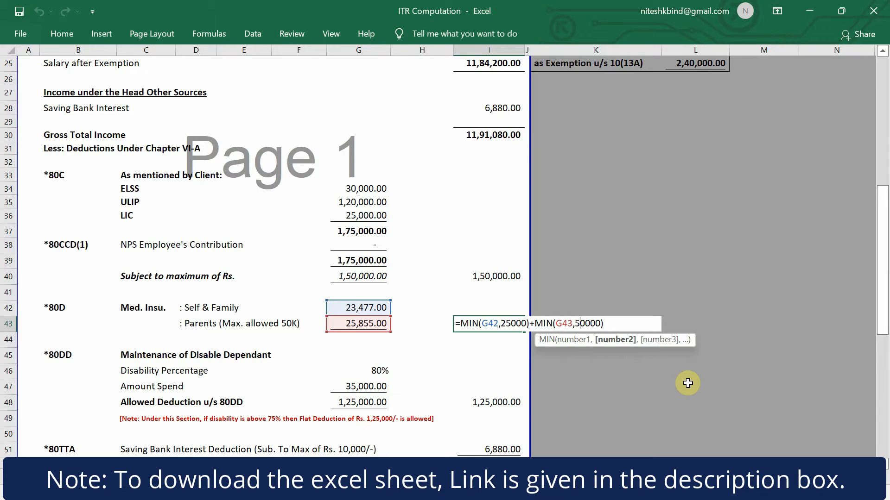
key(Return)
- Go to section 80DD, Maintenance of Disable Dependant, and check its Disability Percentage entry
key(Return)
scroll(688, 383, down, 4)
key(Left)
key(Left)
key(Left)
key(Left)
key(Left)
key(Left)
key(Left)
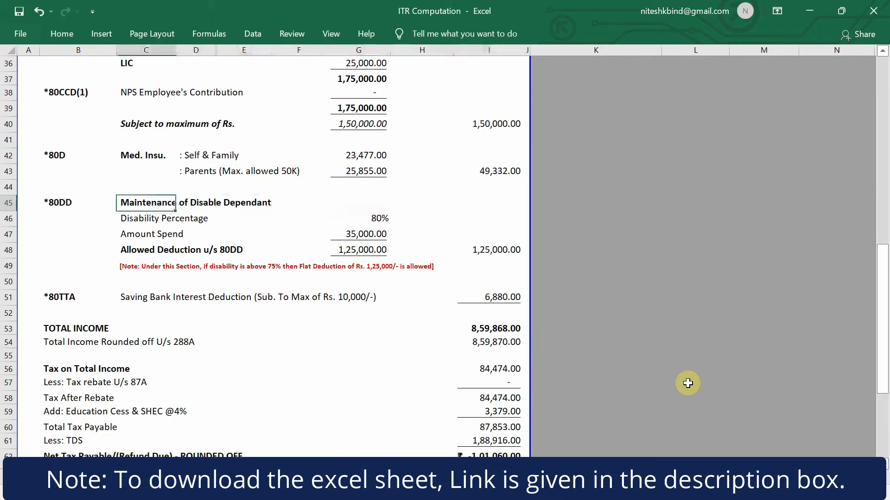
key(Down)
key(Right)
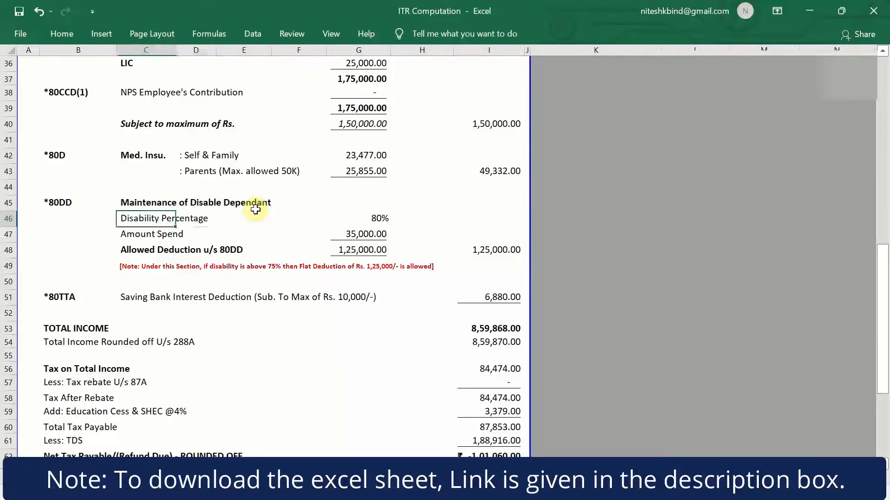
key(Right)
key(Right)
key(Right)
key(Right)
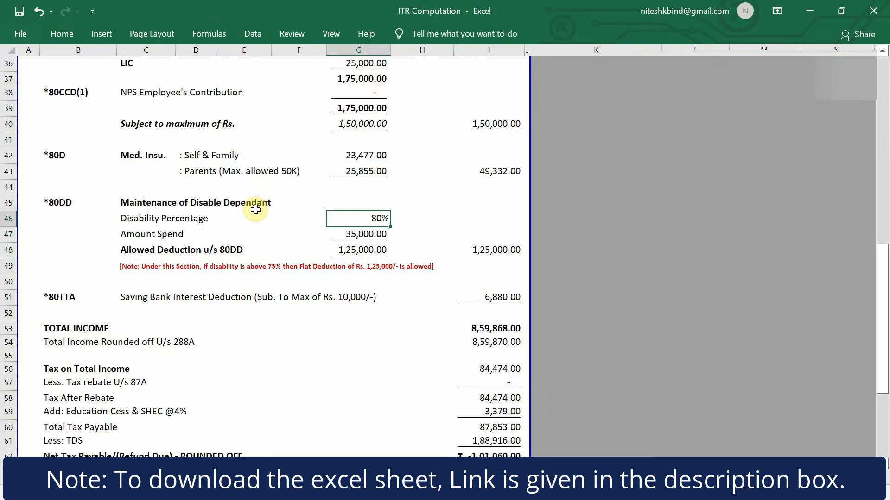
- Check the Amount Spend entry under section 80DD
key(Down)
key(Left)
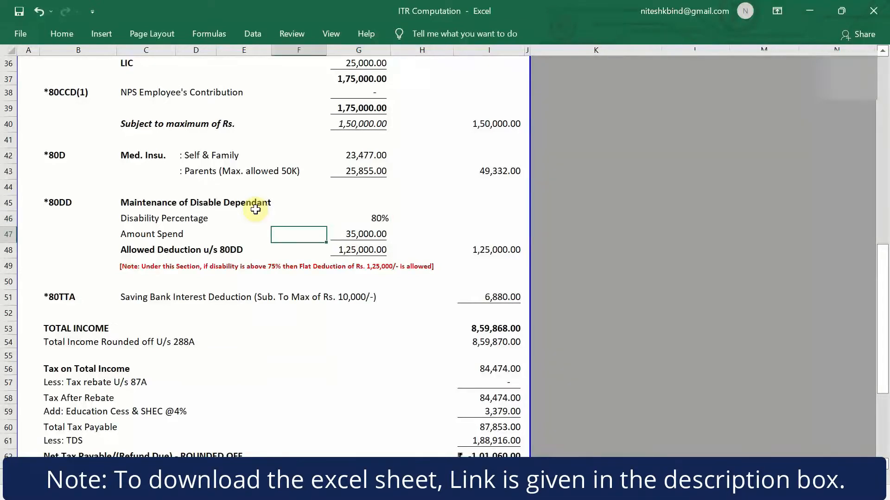
key(Left)
key(Left)
key(Left)
key(Right)
key(Right)
key(Right)
key(Right)
key(Right)
key(Left)
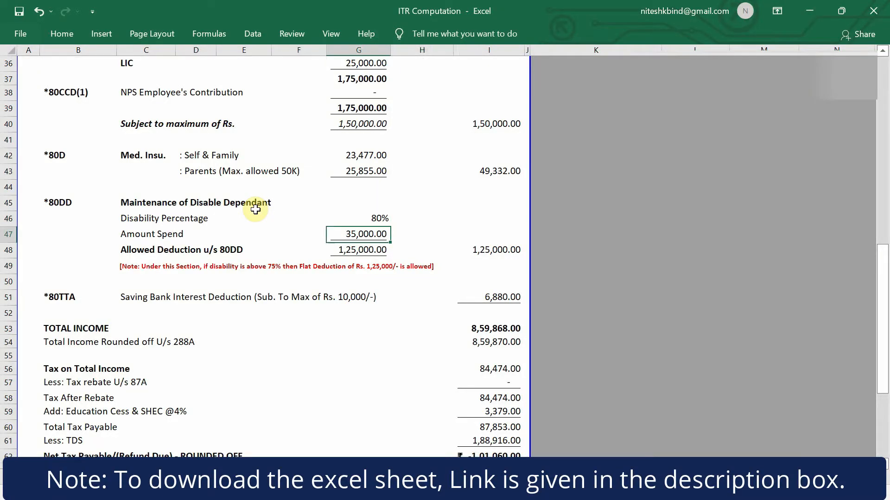
- Compare the disability percentage with the amount spent and check the allowed deduction under section 80DD
key(Down)
key(Up)
key(Up)
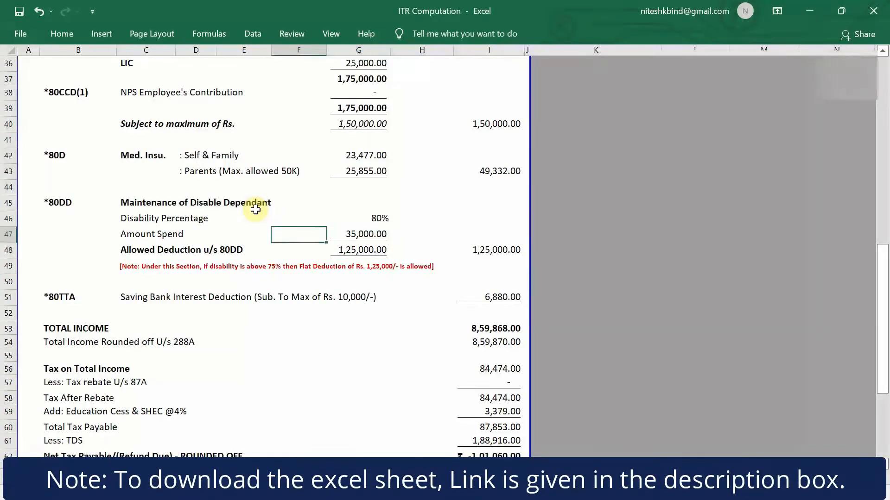
key(Right)
key(Left)
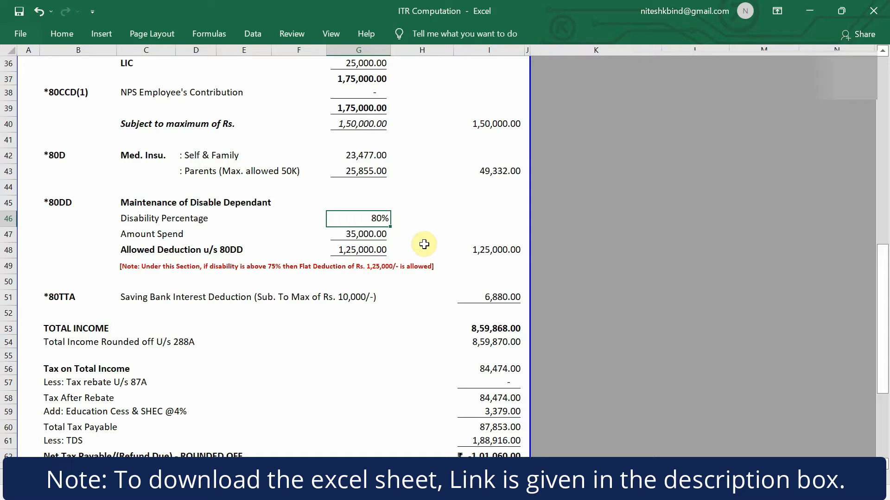
key(Left)
key(Left)
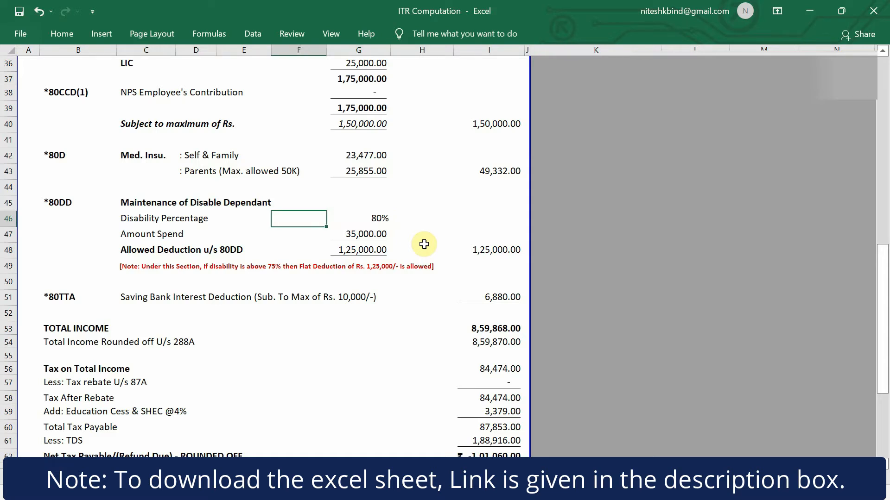
key(Right)
key(Right)
key(Right)
key(Left)
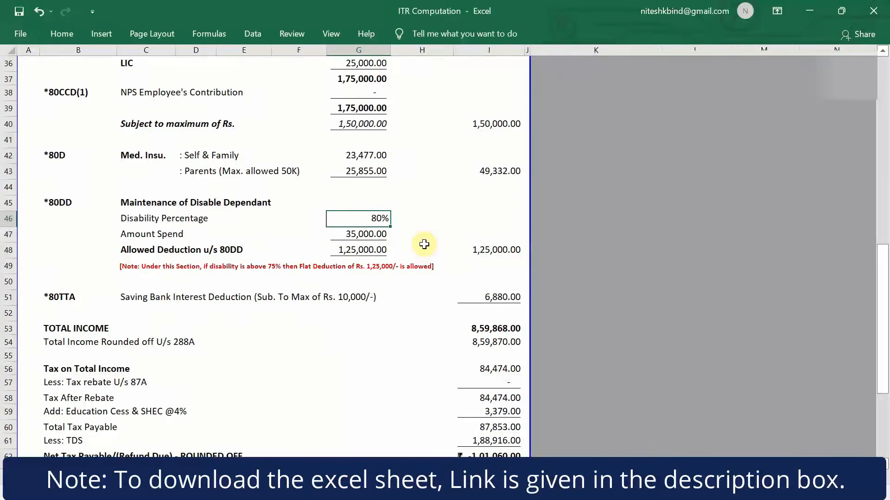
key(Right)
key(Left)
key(Down)
key(Down)
key(Right)
key(Right)
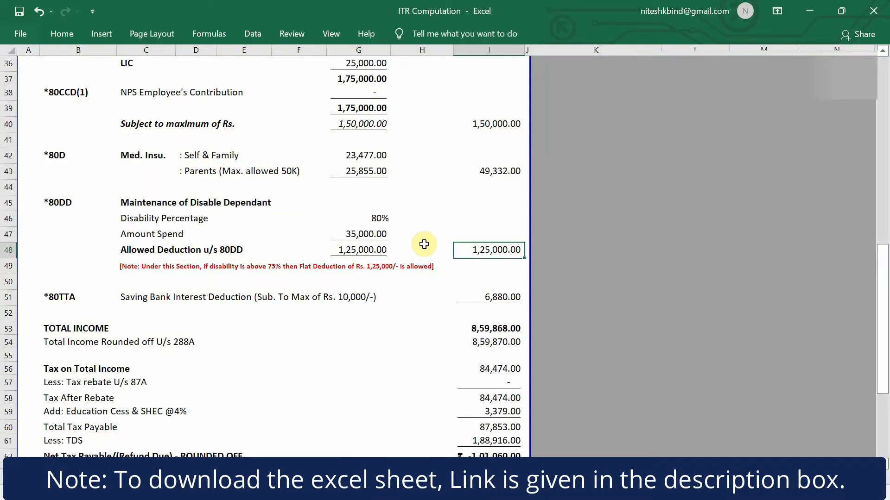
- Review the section 80TTA saving bank interest deduction, looking back at the income reported above
key(Down)
key(Down)
key(Down)
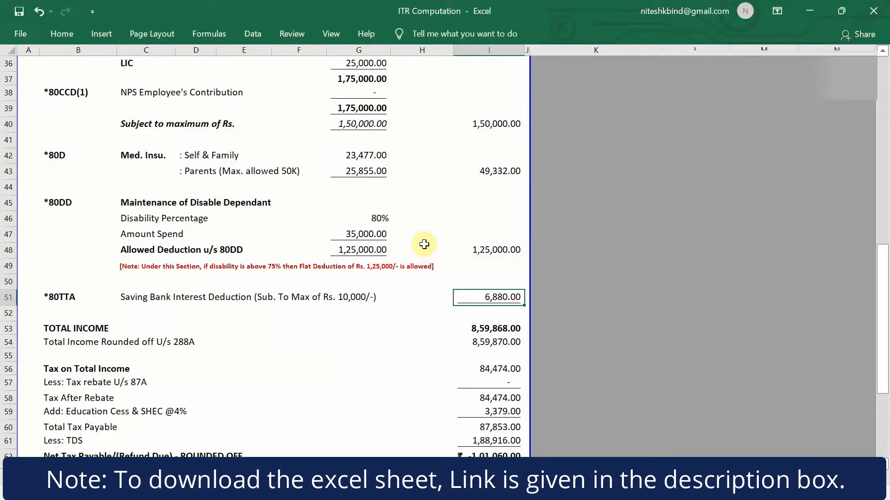
scroll(424, 244, up, 5)
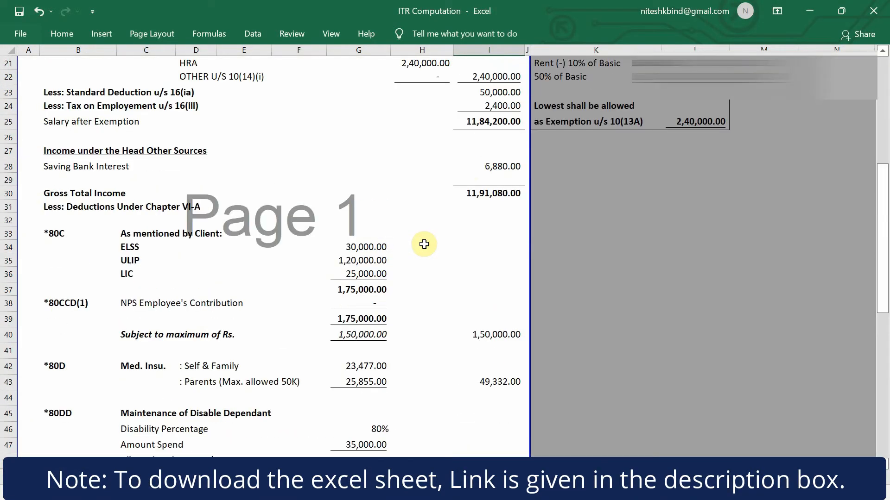
scroll(492, 161, down, 5)
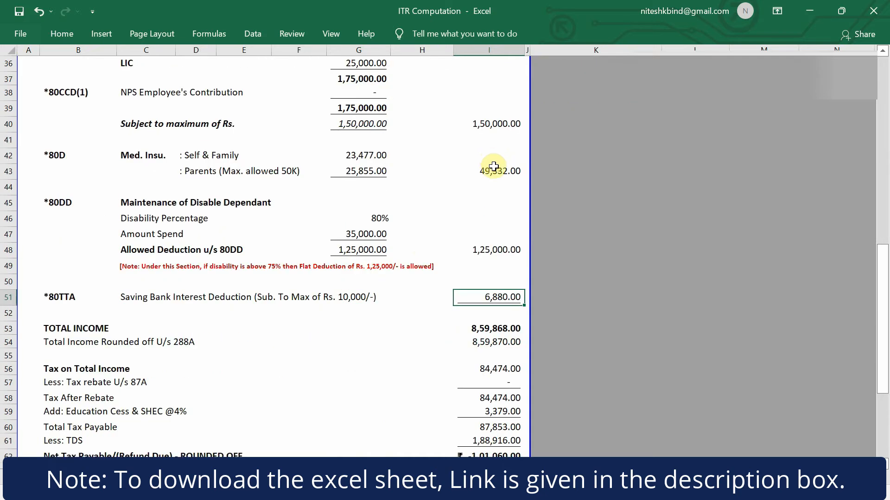
key(Down)
key(Up)
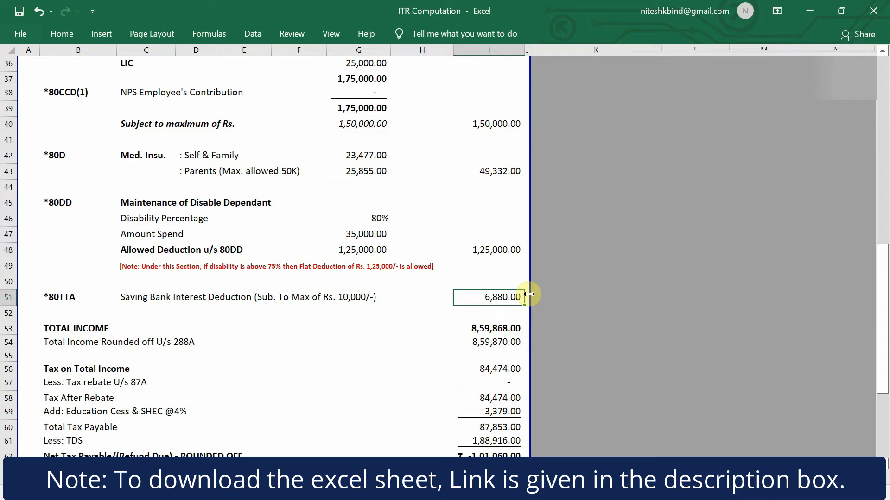
- Inspect how Total Income is computed from Gross Total Income and the deductions
key(Down)
key(Down)
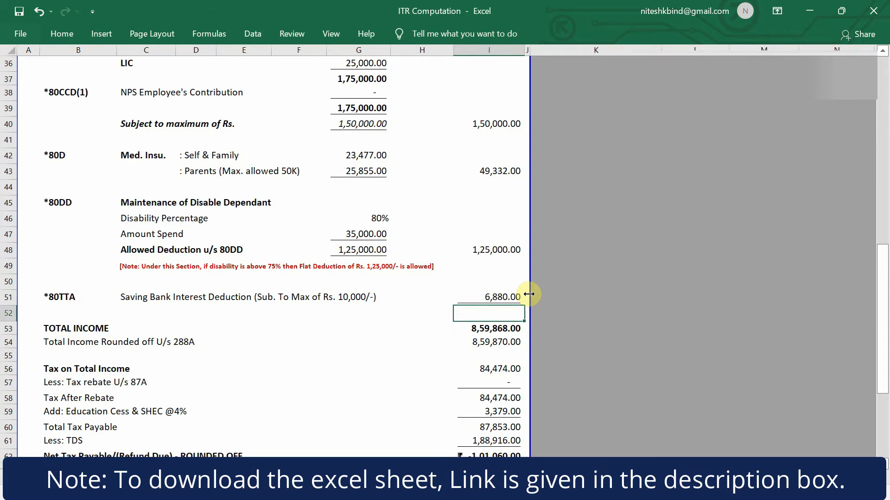
key(F2)
scroll(528, 294, up, 1)
key(Return)
key(Up)
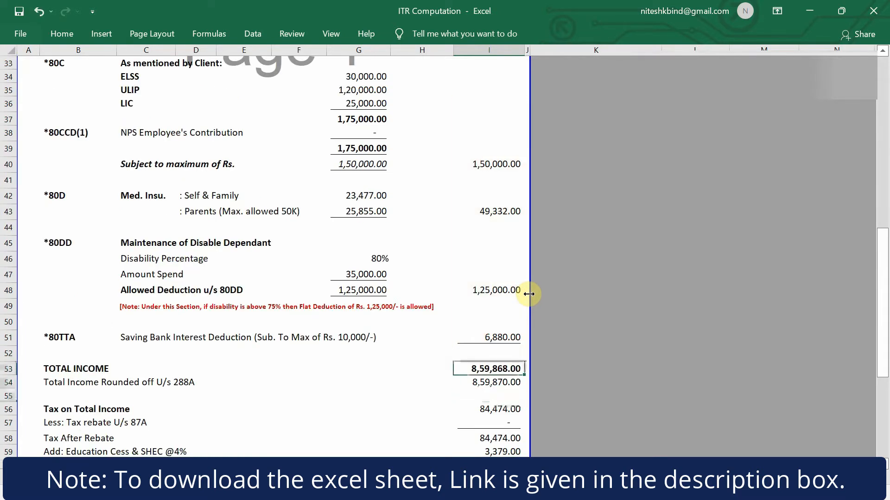
- Review the tax calculation from rounded-off total income through rebate, 4% cess and total tax payable to TDS
key(Down)
key(Down)
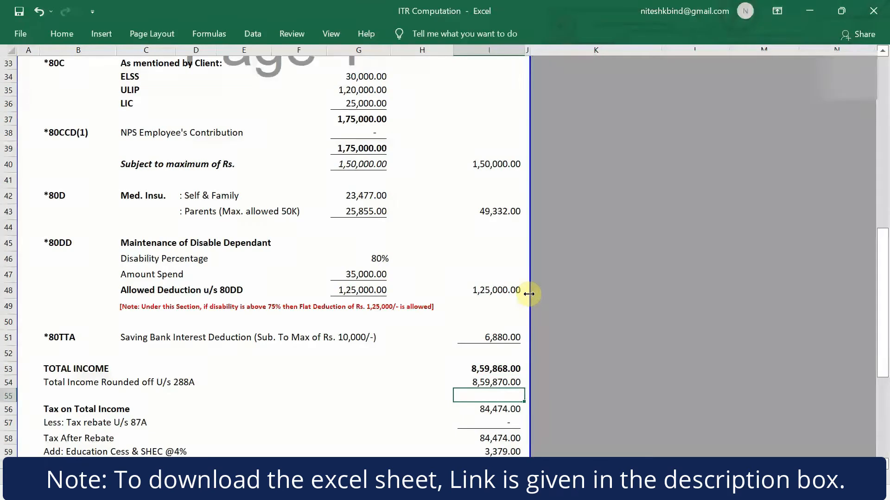
key(Down)
scroll(528, 294, down, 2)
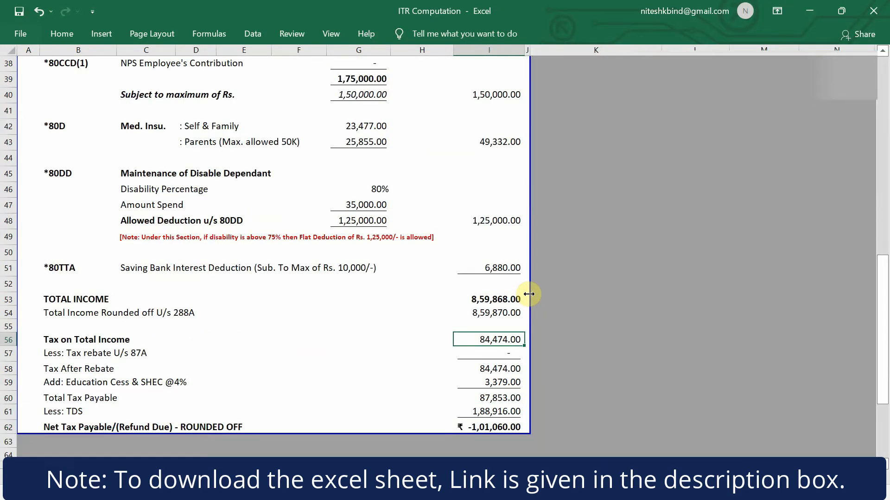
key(Down)
key(Down)
key(Down)
key(Down)
key(Up)
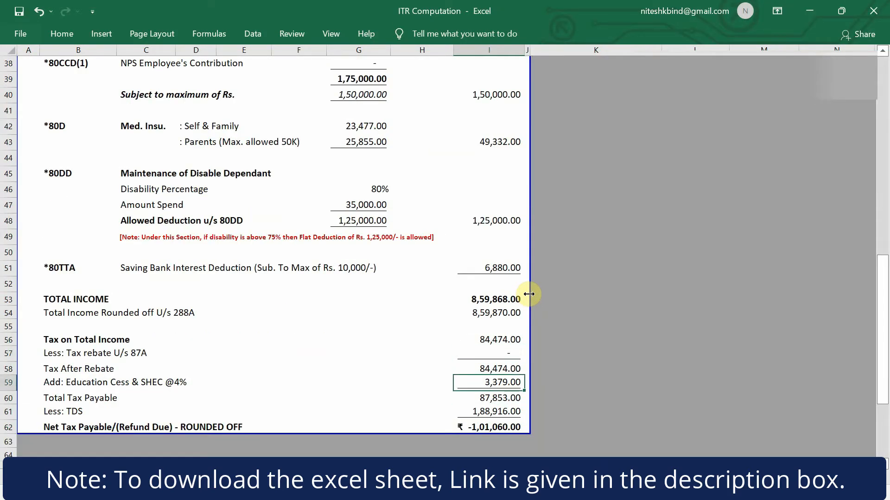
key(Down)
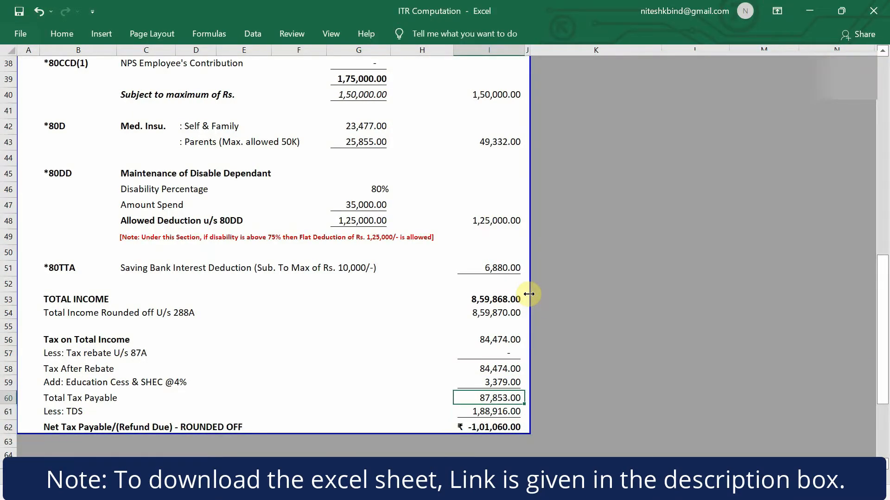
key(Down)
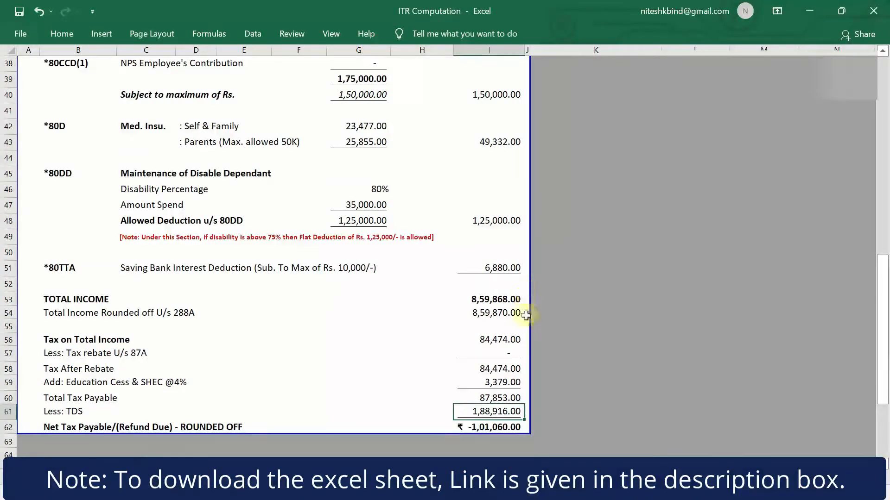
- Check the TDS against net tax payable in Form 16.pdf and return to the Excel computation's Net Tax Payable/(Refund Due) row
key(alt+Tab)
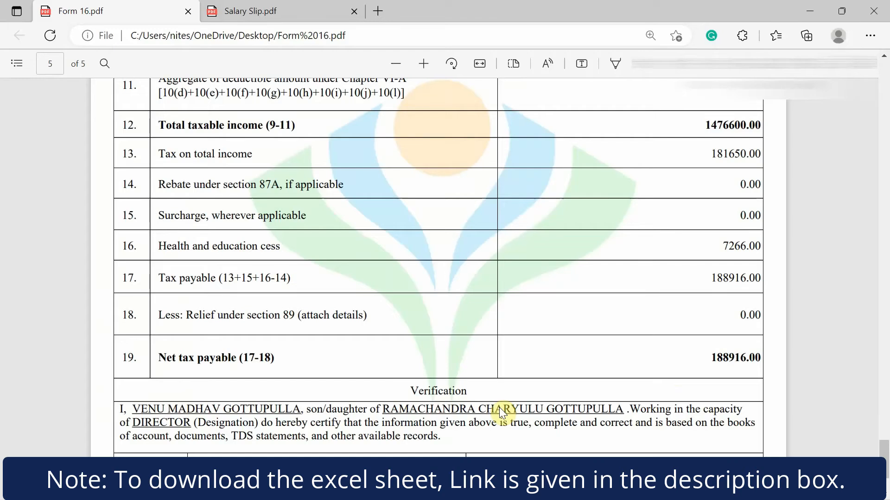
key(alt+Tab)
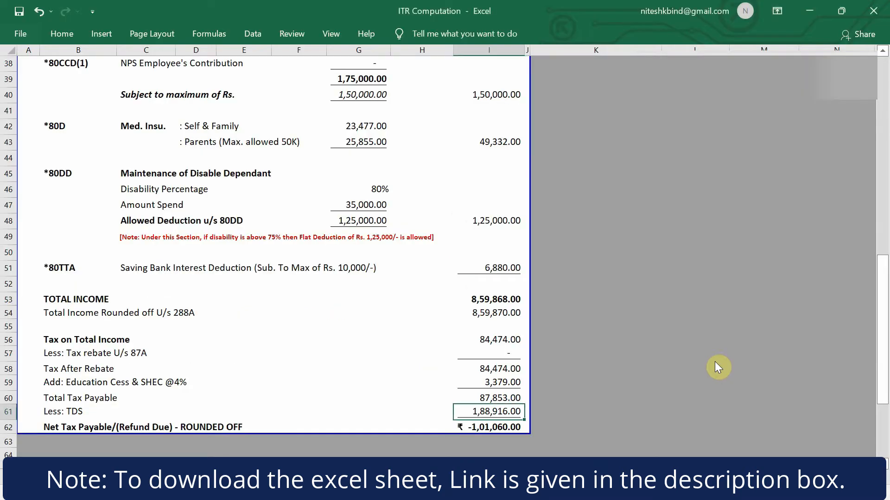
key(Down)
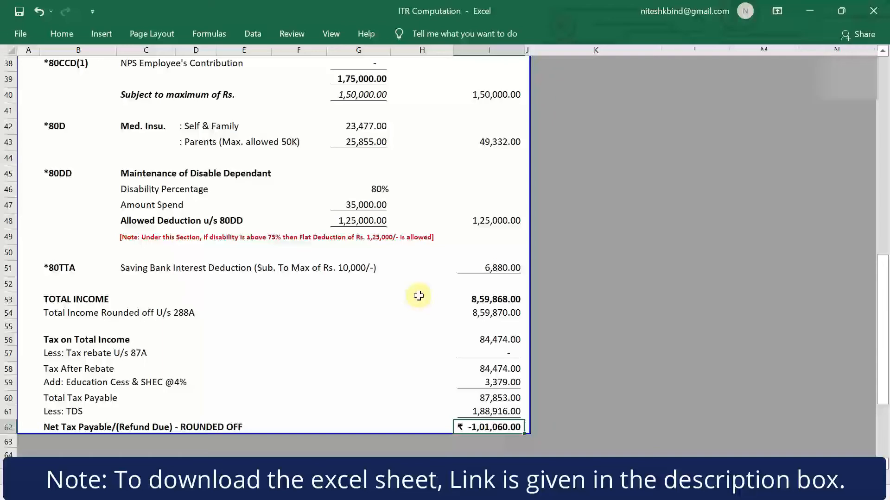
- Look back over the tax rows from Net Tax Payable/(Refund Due) up to Tax on Total Income
key(Up)
key(Up)
key(Up)
key(Up)
key(Up)
key(Up)
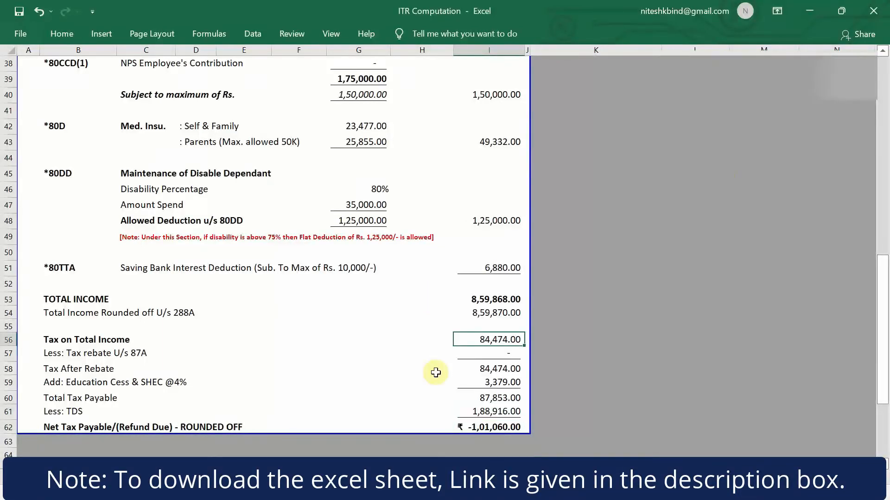
- Open the new regime computation sheet and bring up its salary income section
scroll(435, 373, up, 5)
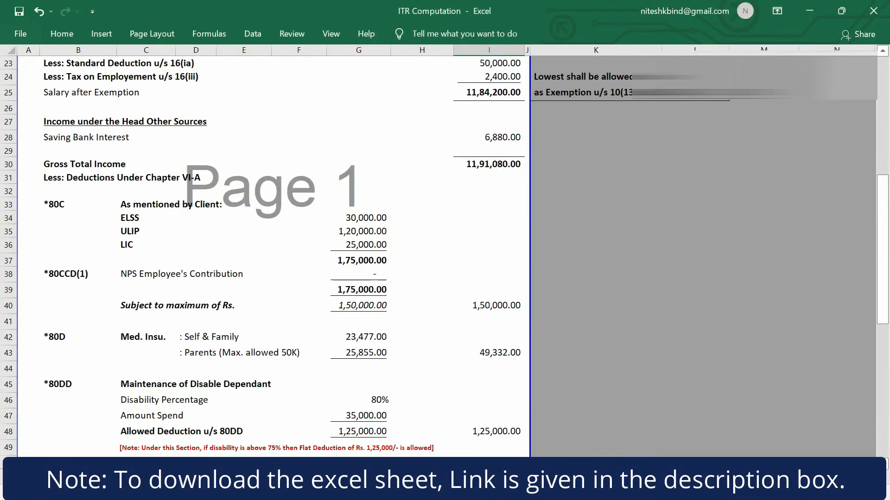
click(190, 469)
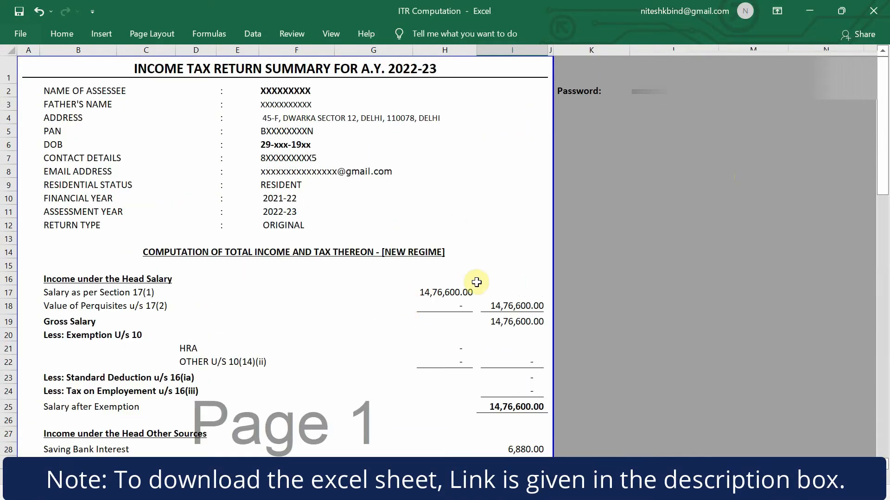
click(459, 290)
scroll(457, 288, down, 2)
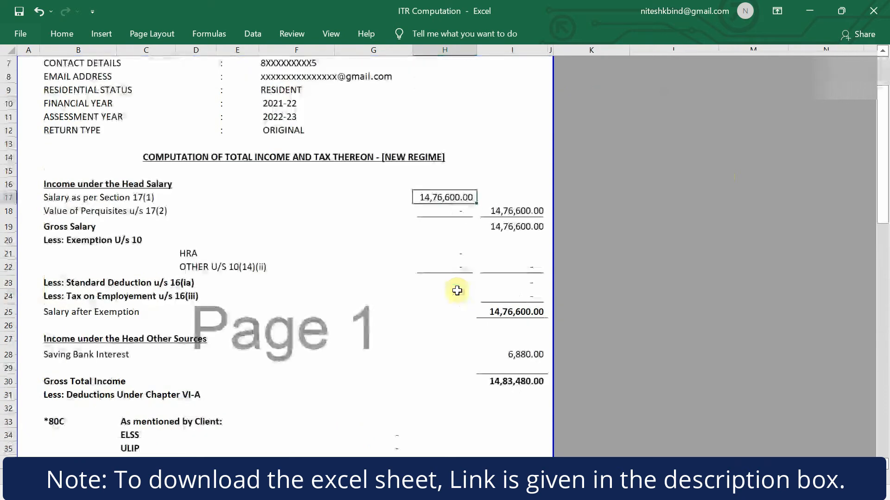
- Review the new regime salary rows from HRA and other exemptions through standard deduction and employment tax to Salary after Exemption
click(460, 254)
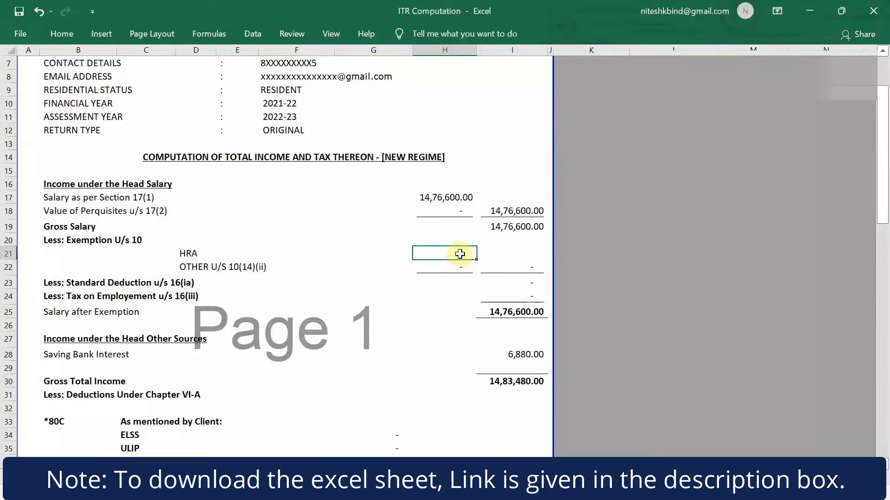
key(Down)
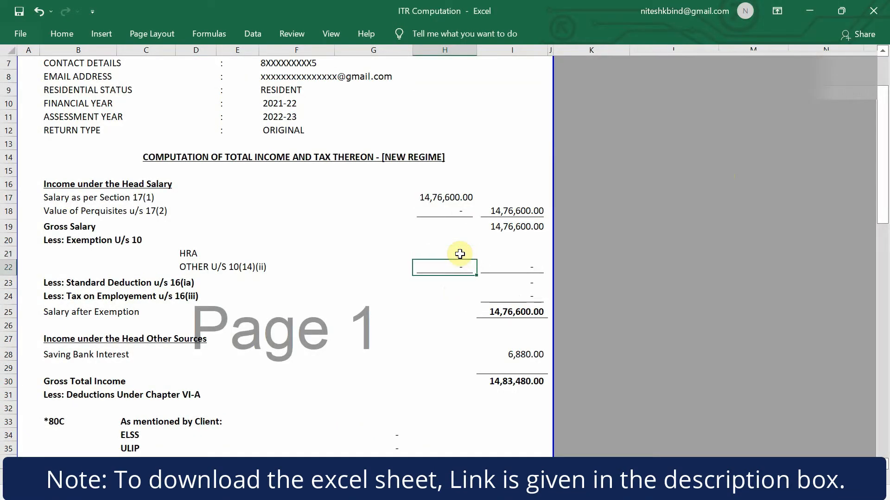
key(Right)
key(Down)
key(Down)
key(Up)
key(Down)
key(Down)
key(Up)
key(Up)
key(Down)
key(Down)
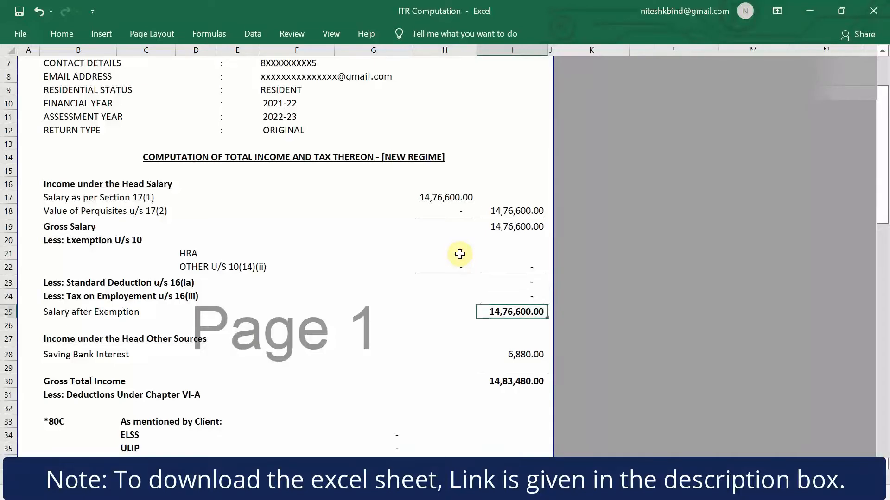
- Review the Saving Bank Interest and Gross Total Income rows in the new regime computation
key(Down)
key(Down)
key(Down)
key(Up)
key(Down)
key(Down)
key(Down)
key(Down)
key(Down)
key(Down)
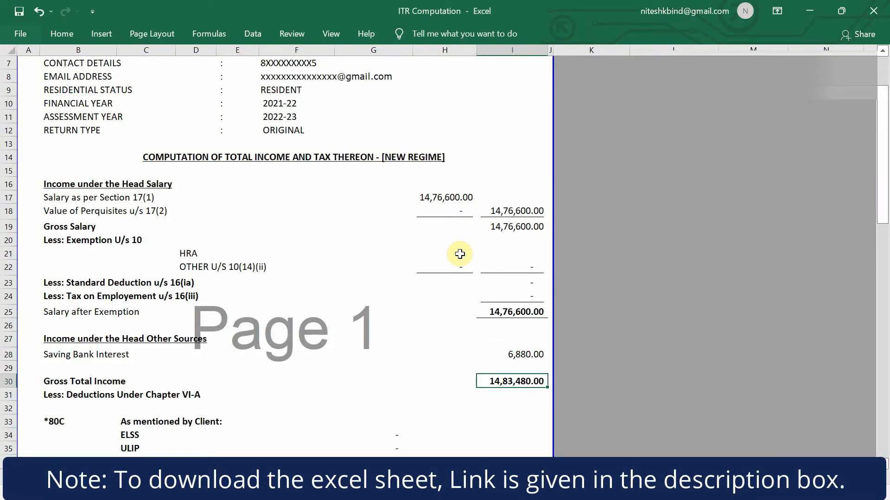
- Examine the Chapter VI-A deduction rows from 80C through 80TTA in the new regime computation
scroll(460, 254, down, 7)
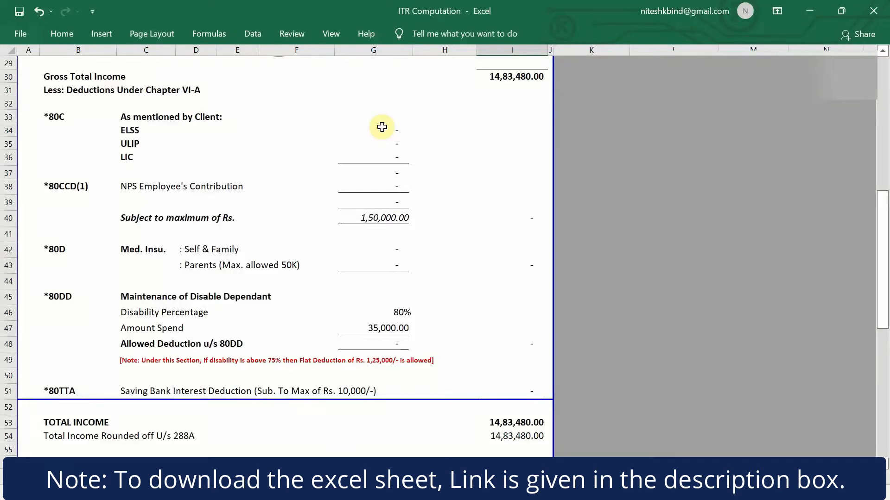
click(493, 157)
key(Down)
key(Down)
key(Down)
key(Down)
key(Down)
key(Down)
key(Down)
key(Down)
key(Down)
key(Down)
key(Down)
key(Down)
key(Down)
key(Down)
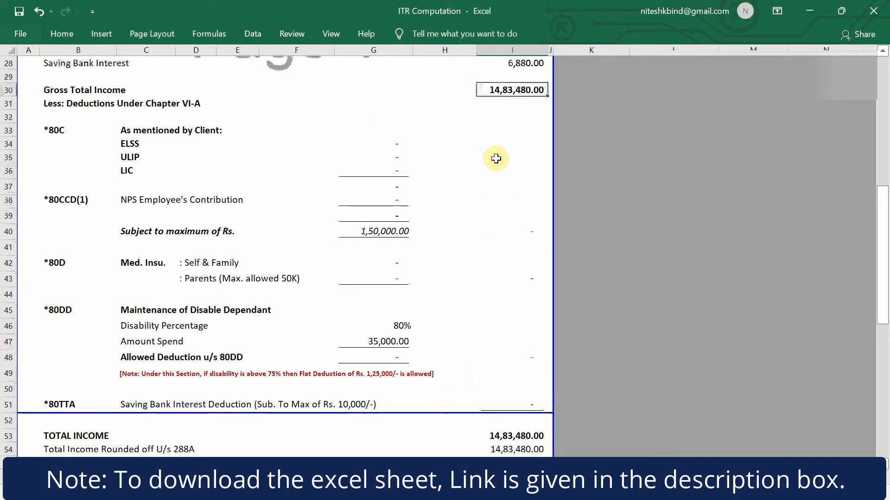
- Go through the new regime rows from Total Income down past Tax on Total Income, ending beside the slab table's total
scroll(496, 159, down, 3)
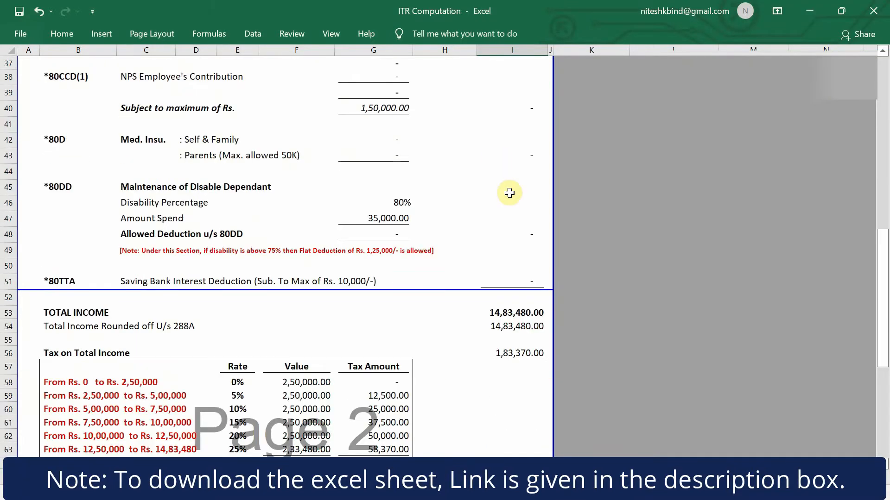
click(513, 309)
key(Down)
key(Down)
key(Down)
key(Down)
key(Down)
key(Down)
key(Down)
key(Down)
key(Down)
key(Down)
key(Down)
key(Down)
key(Down)
key(Down)
key(Down)
key(Up)
key(Up)
key(Up)
key(Up)
key(Up)
key(Up)
key(Up)
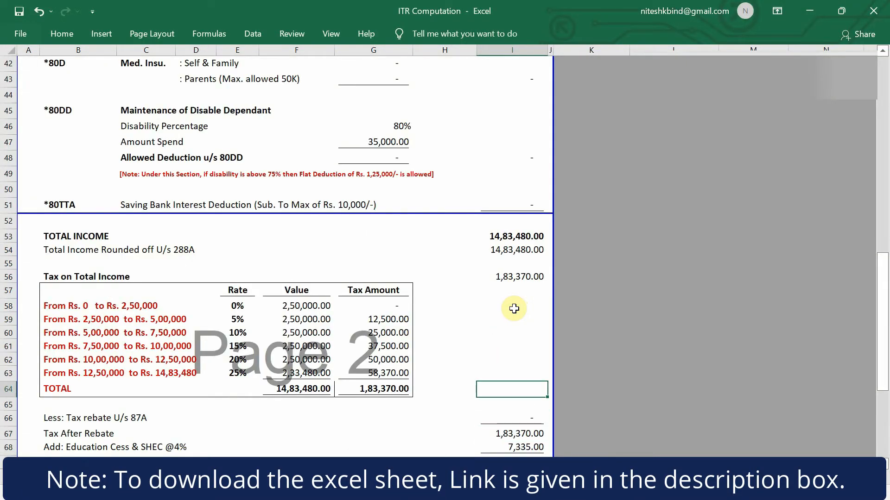
- Examine the new regime slab rates from 0% to 25% in the tax table
key(Left)
key(Left)
key(Left)
key(Up)
key(Up)
key(Left)
key(Up)
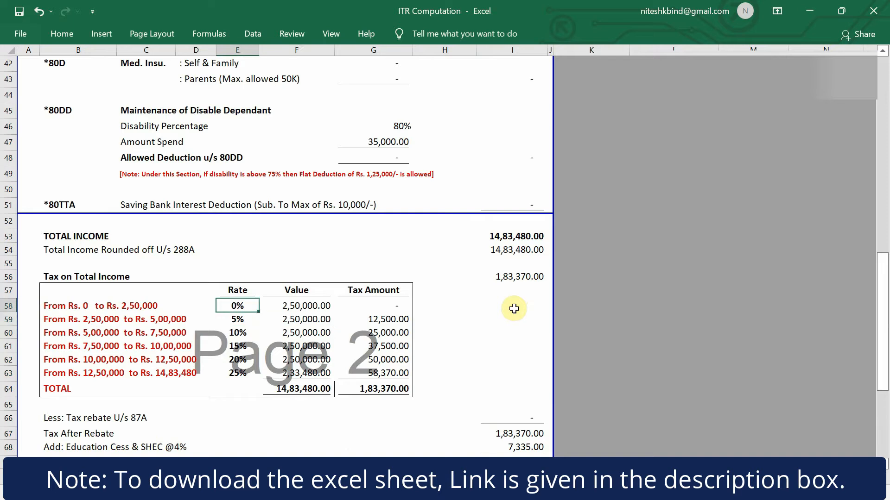
key(Down)
key(Down)
key(Down)
key(Down)
key(Down)
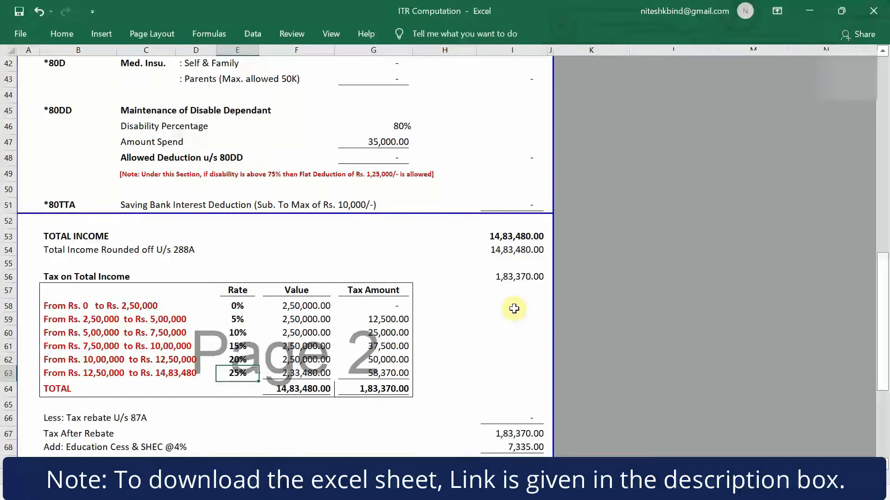
- Review the income value and tax amount for each slab in the new regime tax table, down to the total
key(Up)
key(Up)
key(Up)
key(Up)
key(Right)
key(Up)
key(Down)
key(Down)
key(Up)
key(Right)
key(Up)
key(Up)
key(Down)
key(Down)
key(Down)
key(Down)
key(Down)
key(Down)
key(Down)
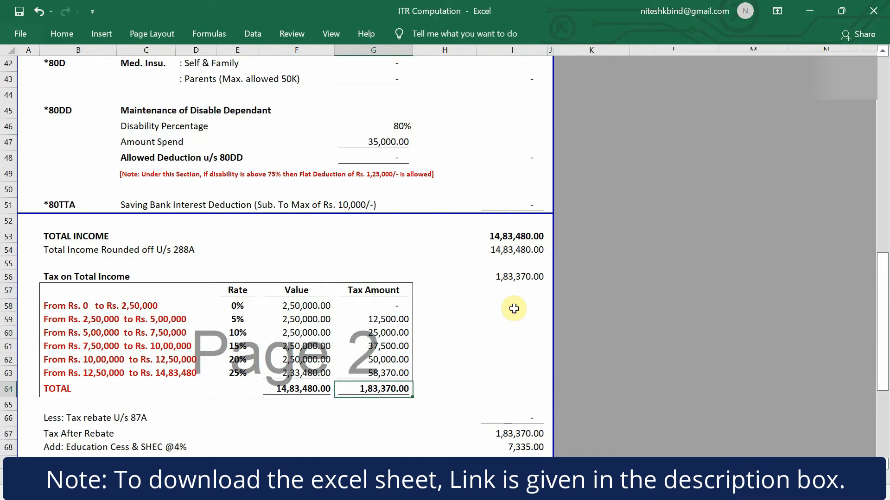
- Inspect the formula behind the new regime's Tax on Total Income without changing it
key(Right)
key(Right)
key(Up)
key(Up)
key(Up)
key(Up)
key(Up)
key(Up)
key(Up)
key(Up)
key(F2)
key(Escape)
- Review the new regime rows from tax rebate through cess, total tax payable and TDS to Net Tax Payable/(Refund Due)
key(Down)
key(Down)
key(Down)
key(Down)
key(Down)
key(Down)
key(Down)
key(Down)
key(Down)
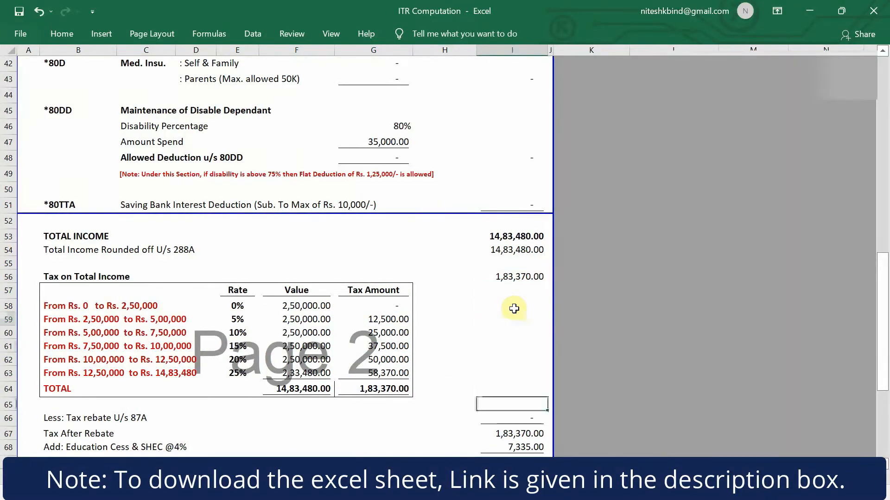
key(Down)
key(Down)
key(Down)
key(Down)
key(Down)
key(Down)
key(Up)
key(Up)
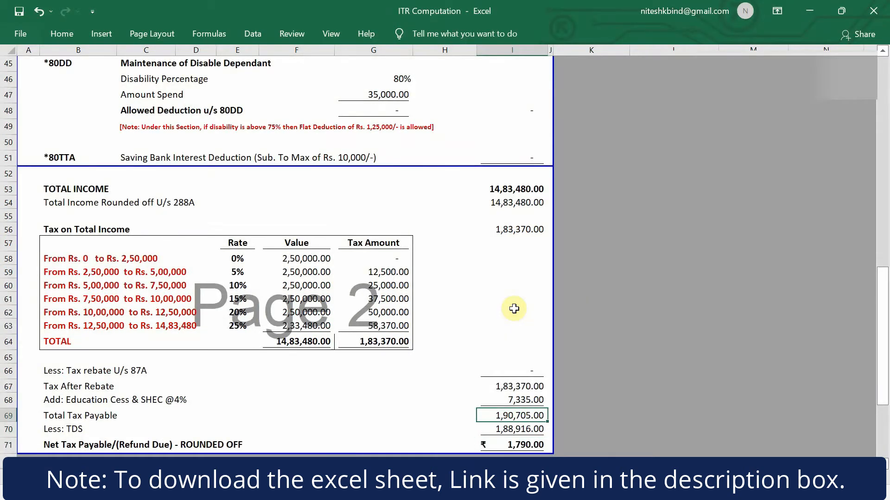
key(Down)
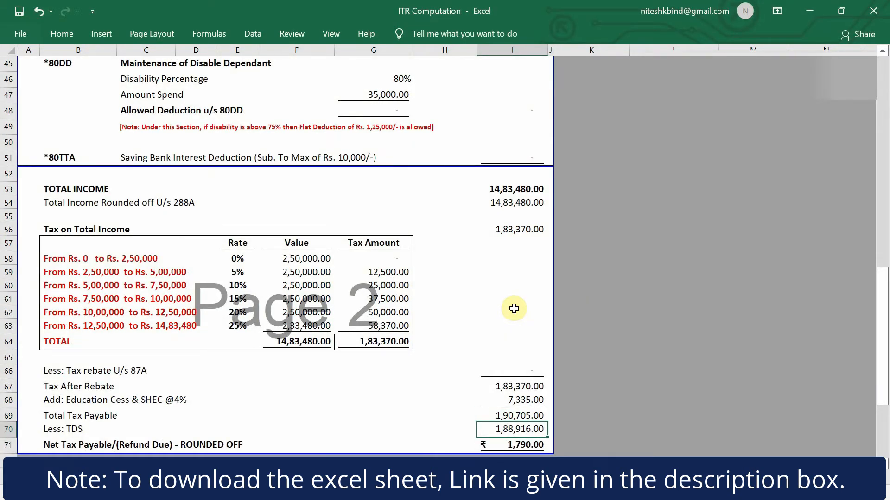
scroll(513, 373, down, 2)
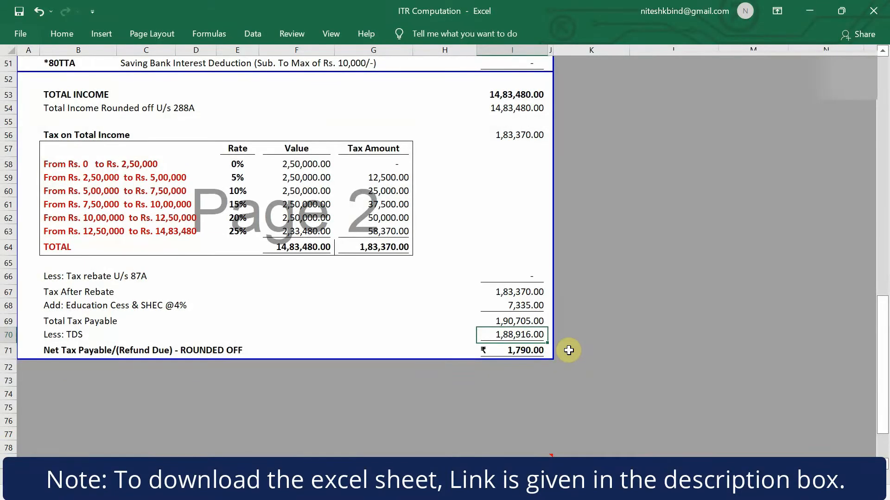
click(516, 353)
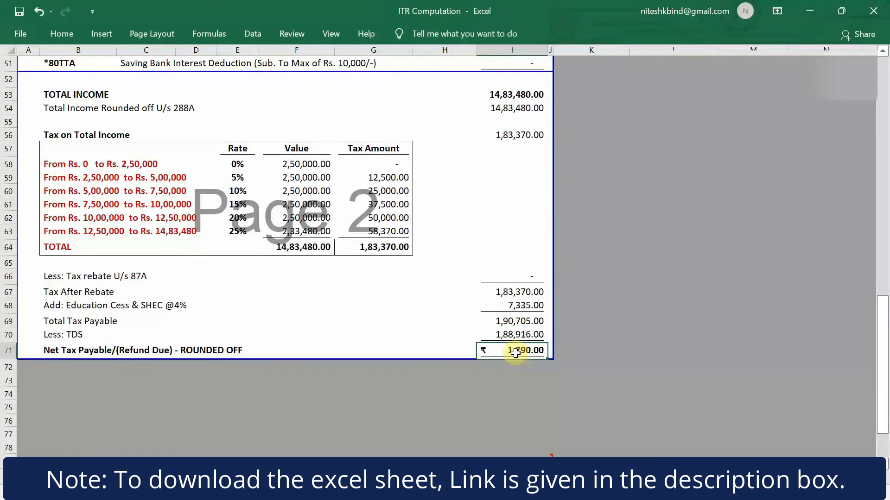
- Return to the old regime computation and look over its income, deductions and net refund for comparison with the new regime
scroll(515, 352, up, 2)
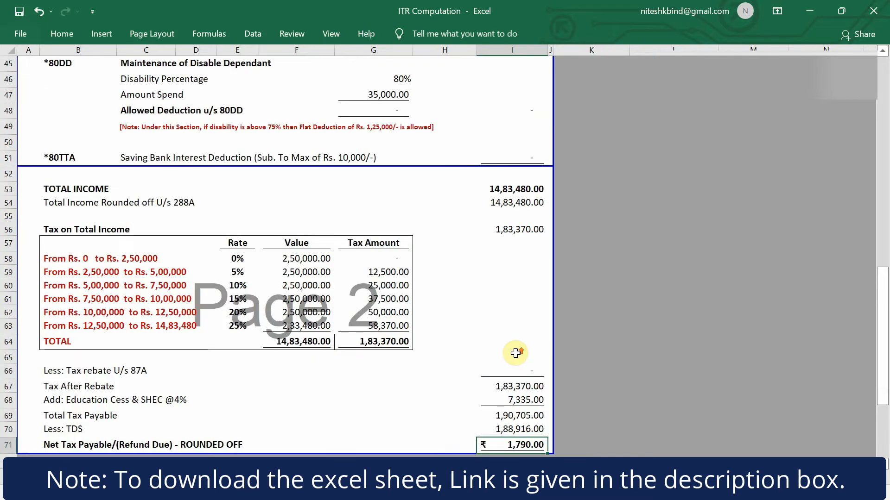
scroll(515, 352, up, 15)
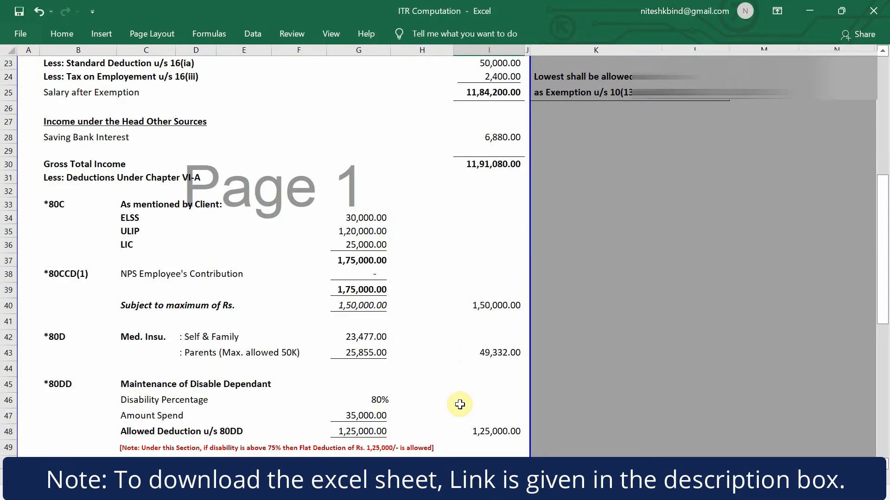
scroll(460, 404, up, 7)
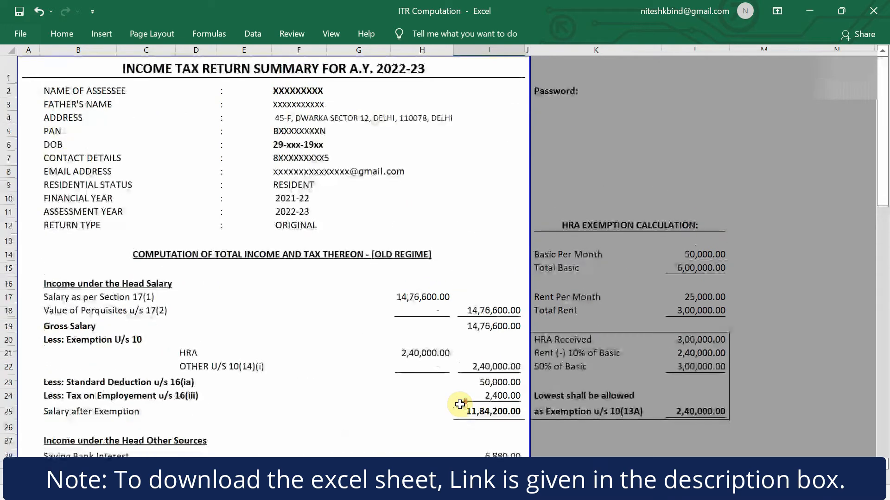
scroll(459, 404, down, 13)
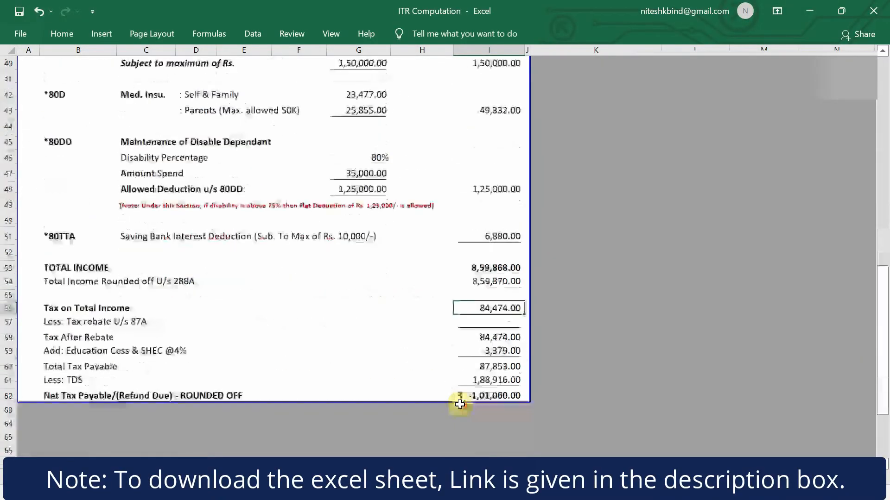
scroll(509, 156, up, 5)
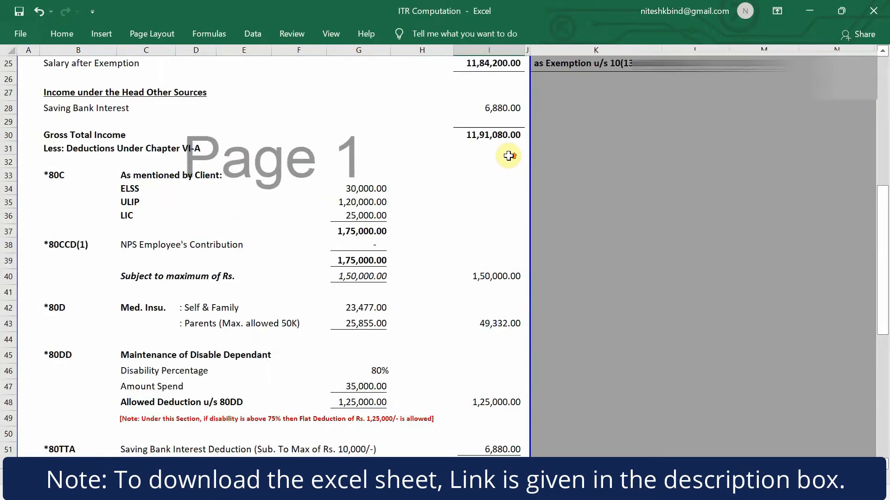
scroll(508, 156, up, 8)
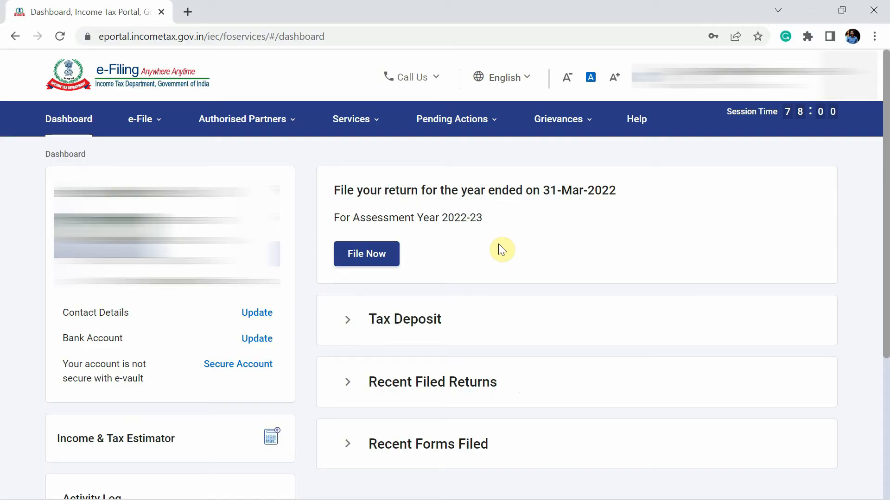
- On the Income Tax e-Filing portal, start a return for assessment year 2022-23 in Online mode and continue with Individual status
click(417, 129)
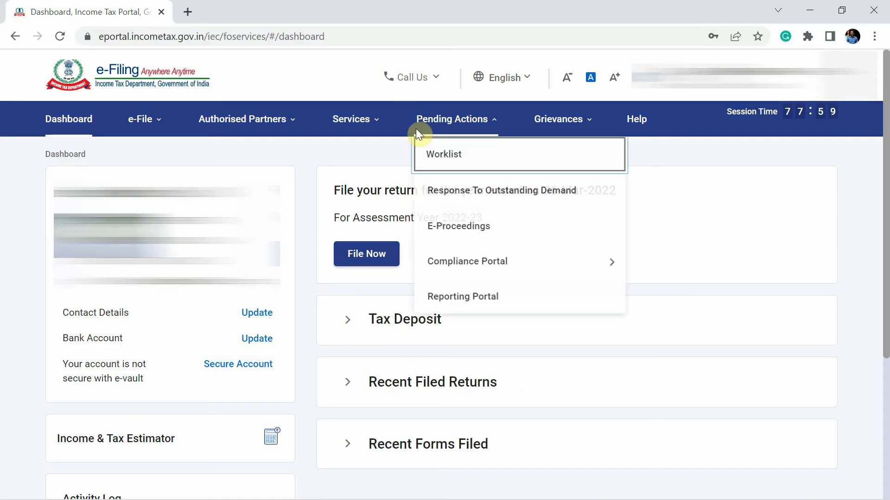
click(371, 263)
click(215, 291)
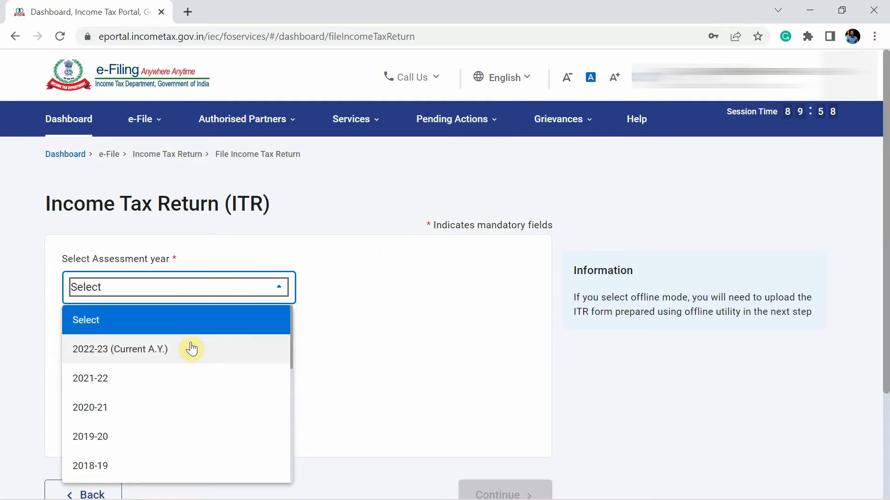
click(191, 348)
scroll(191, 347, down, 3)
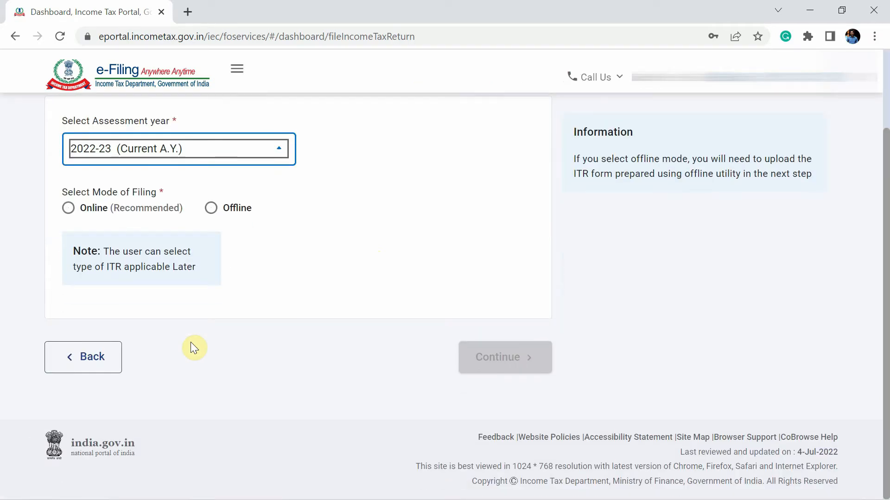
click(131, 219)
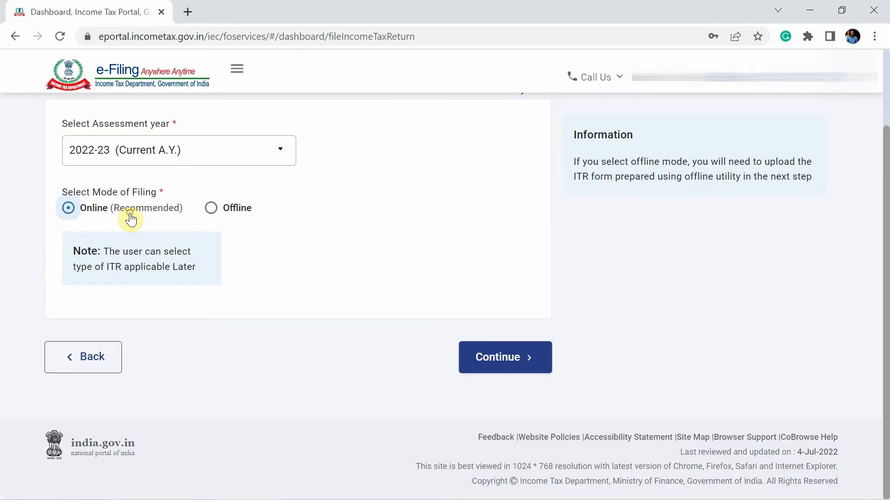
click(529, 353)
click(709, 353)
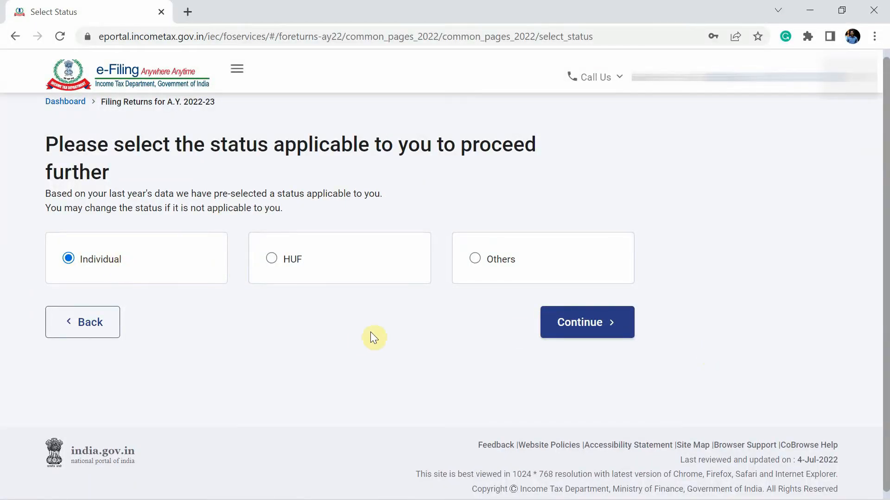
click(577, 322)
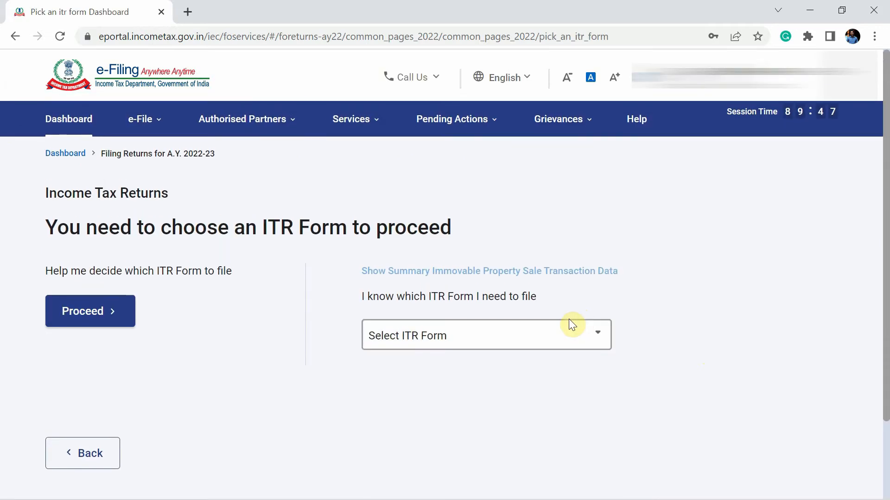
- Choose ITR - 1 as the form to file, proceed with it and get started on the return
scroll(584, 268, down, 2)
click(540, 250)
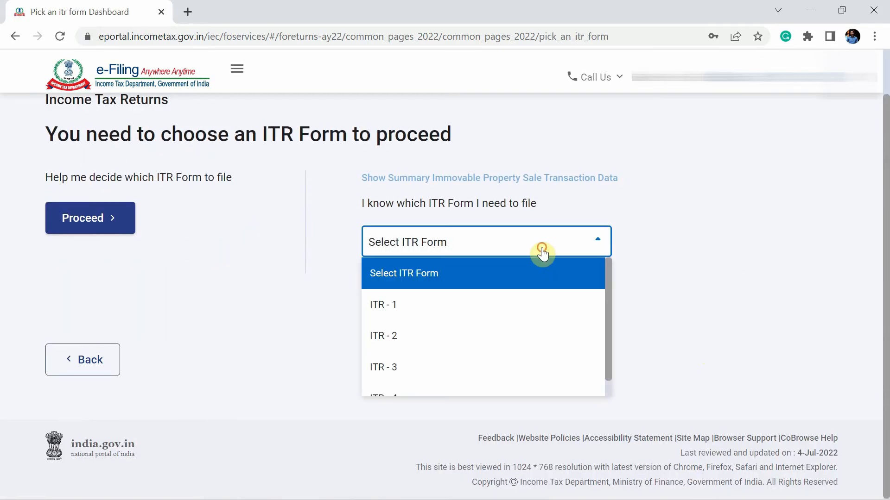
scroll(538, 382, down, 1)
scroll(536, 380, up, 1)
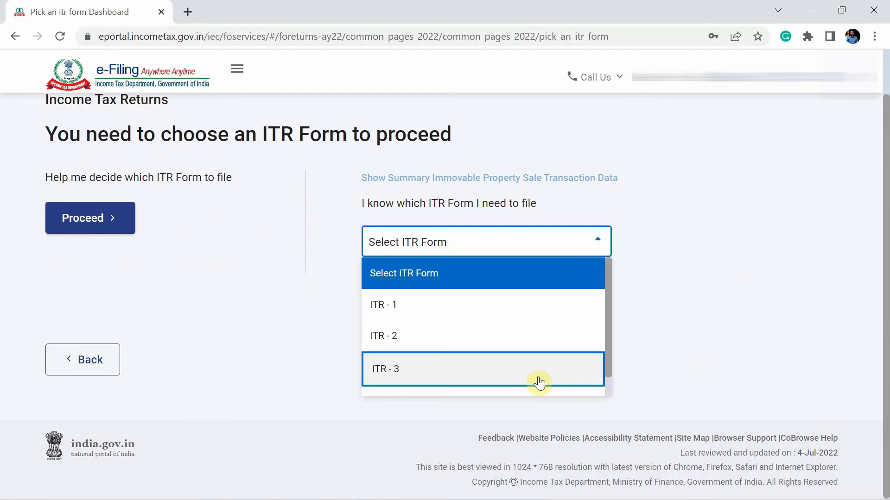
scroll(458, 362, down, 1)
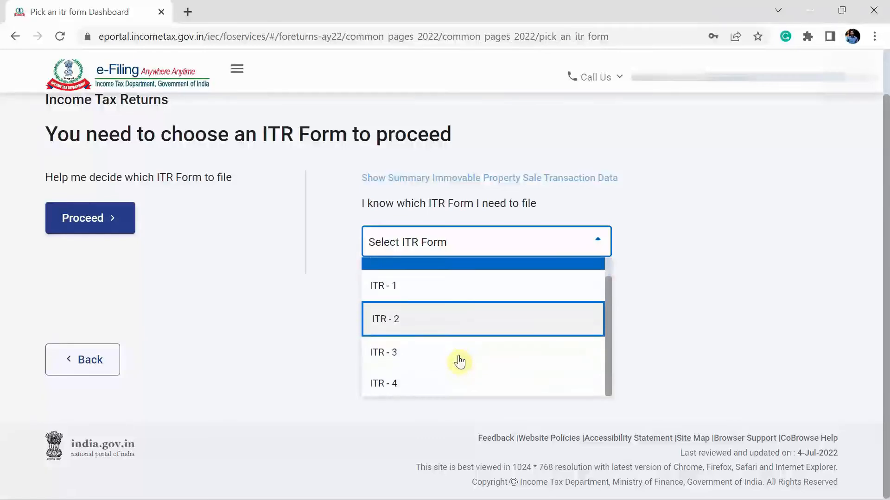
scroll(459, 362, up, 1)
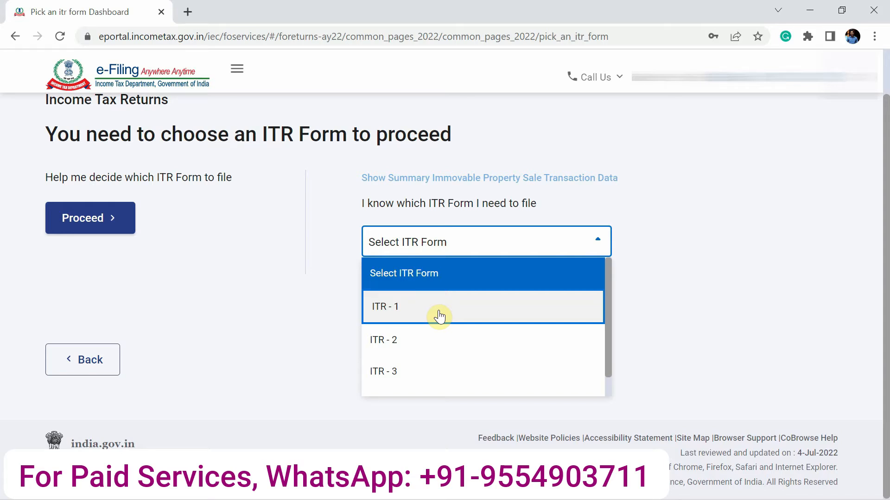
click(414, 313)
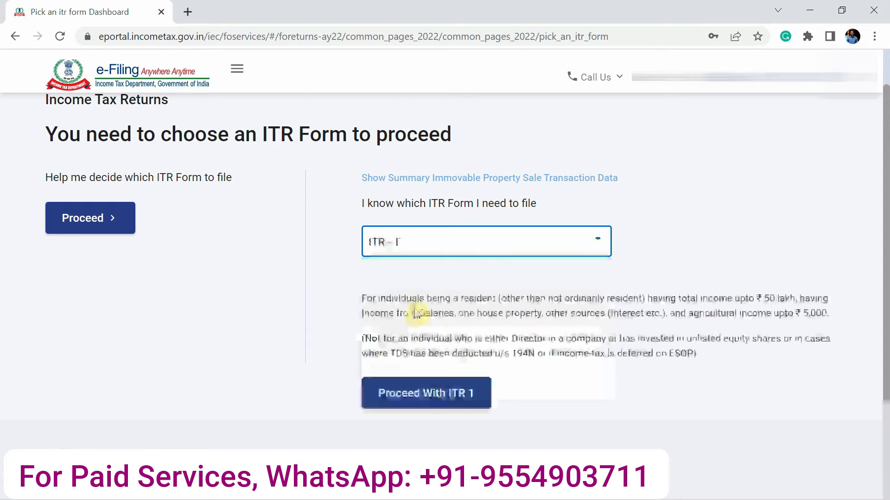
click(460, 387)
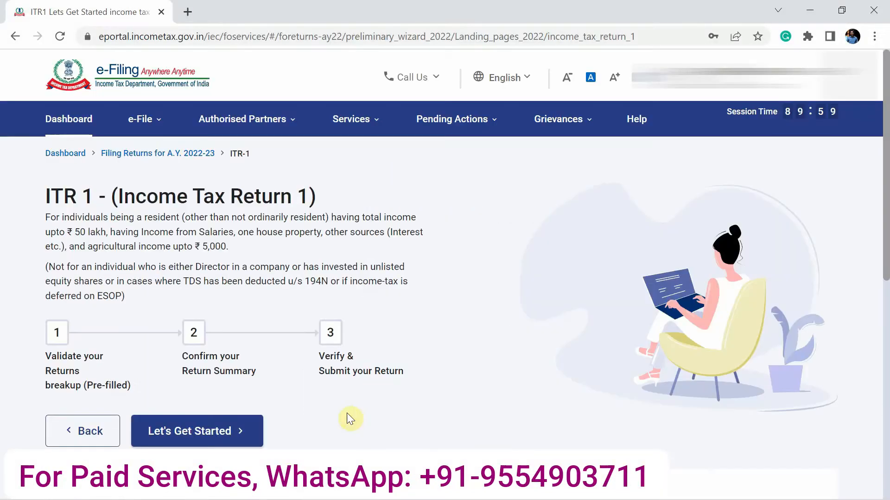
click(226, 440)
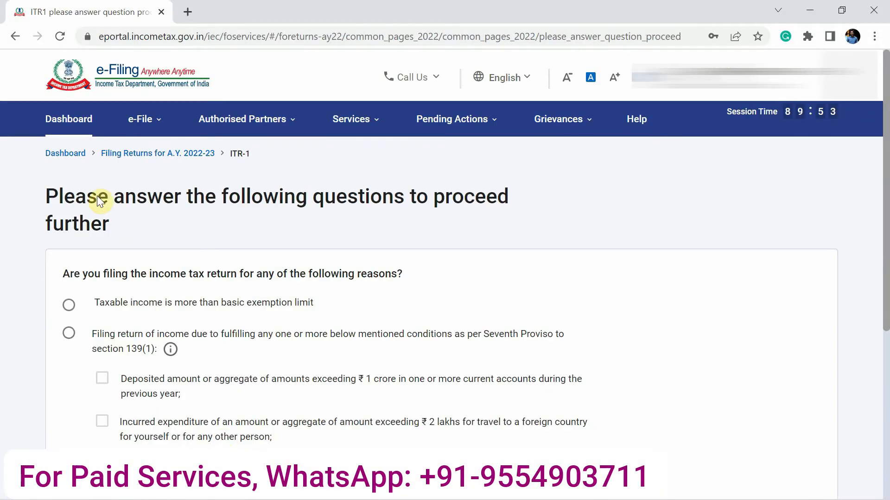
- Give "Taxable income is more than basic exemption limit" as the reason for filing the return and continue
scroll(96, 200, down, 2)
scroll(97, 198, down, 1)
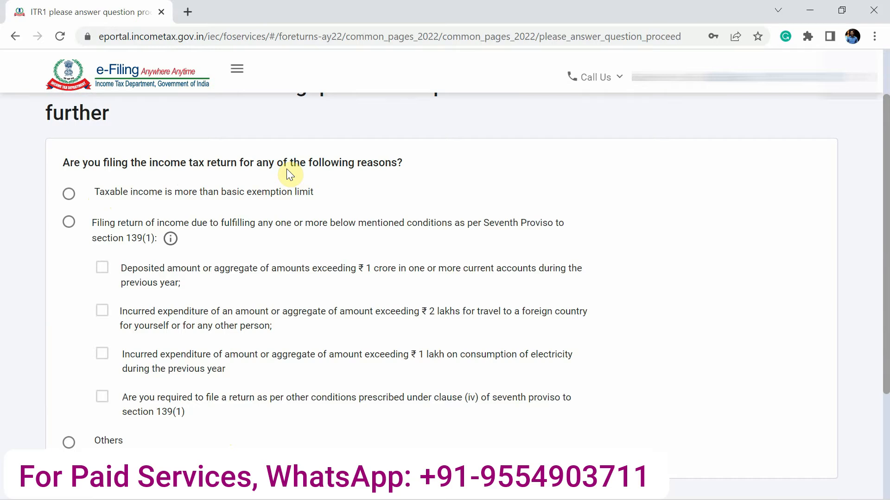
scroll(287, 174, down, 1)
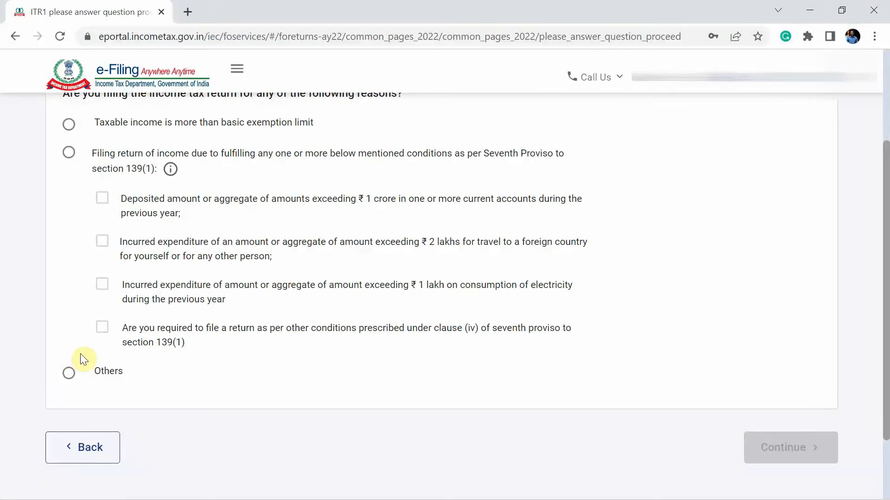
click(68, 376)
scroll(254, 359, up, 2)
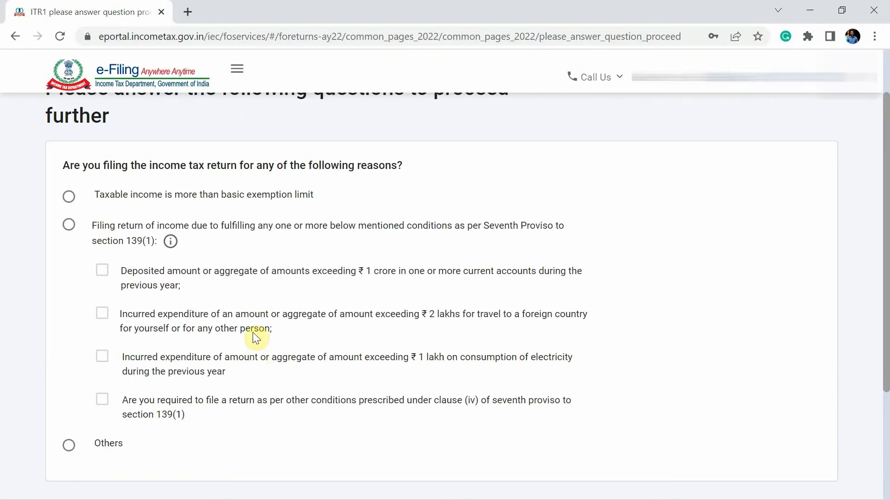
click(73, 207)
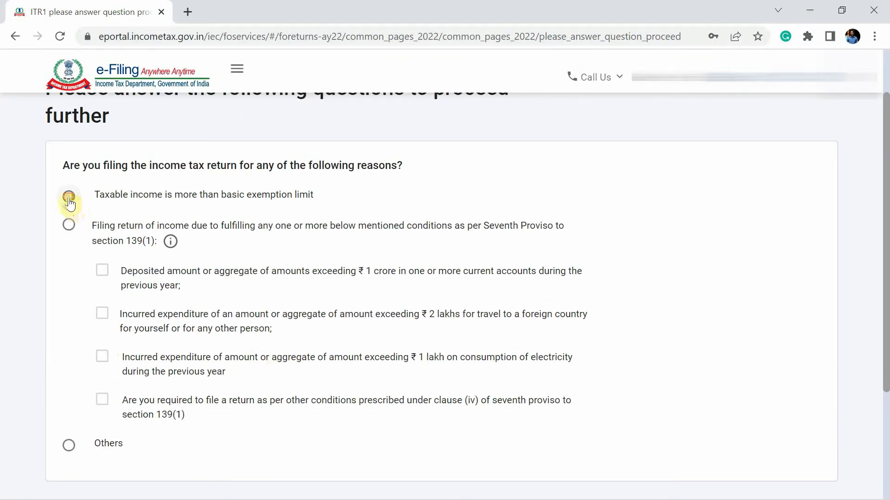
scroll(369, 230, down, 5)
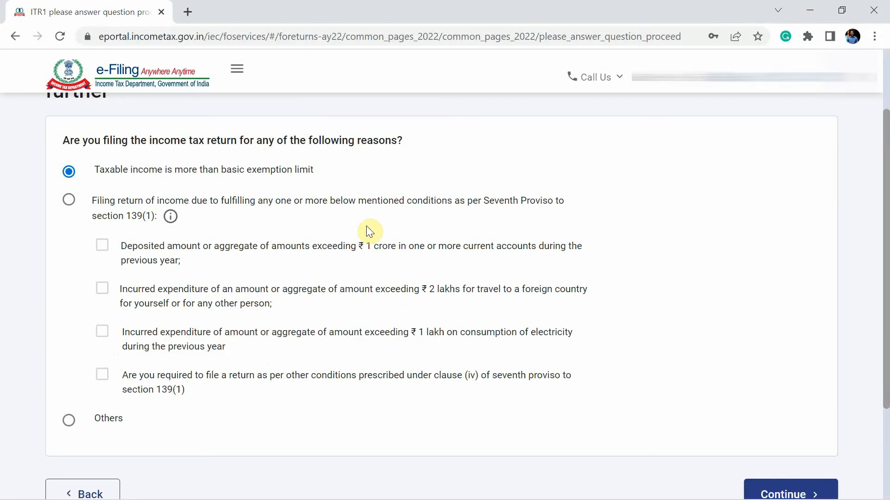
click(800, 360)
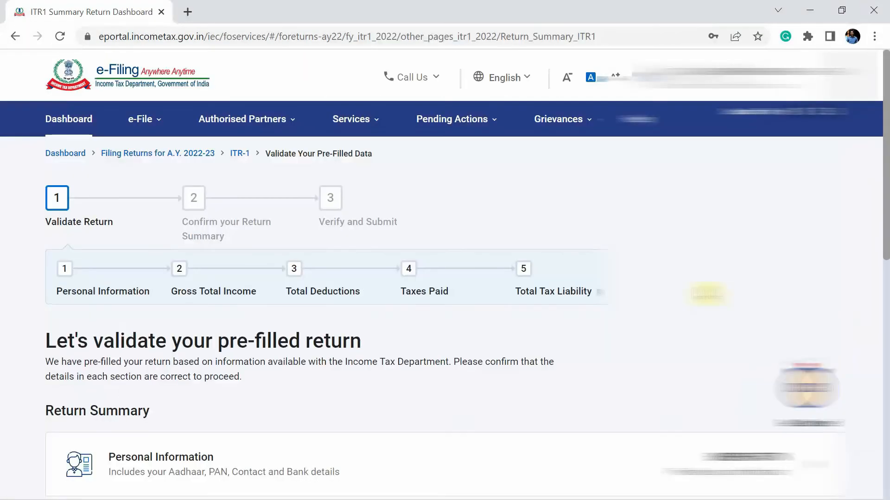
- Look over the Return Summary sections down to Total Tax Liability and open Personal Information for validation
scroll(704, 294, down, 2)
scroll(704, 294, down, 1)
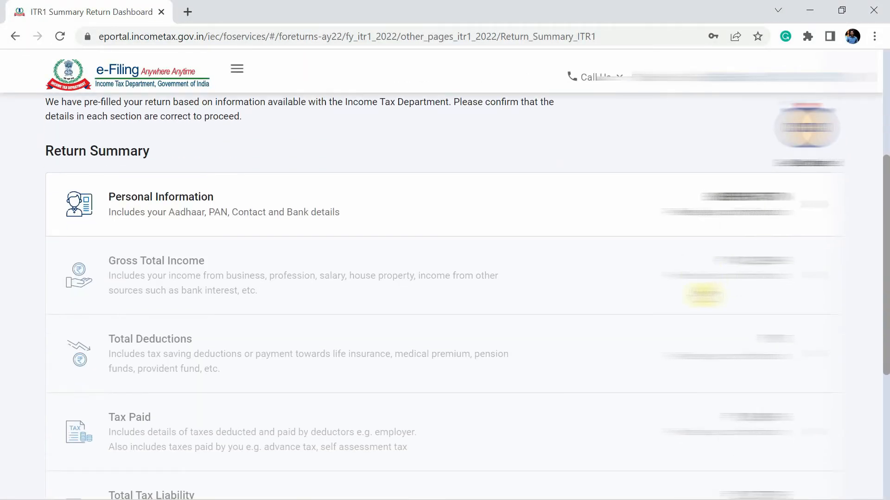
scroll(704, 294, down, 2)
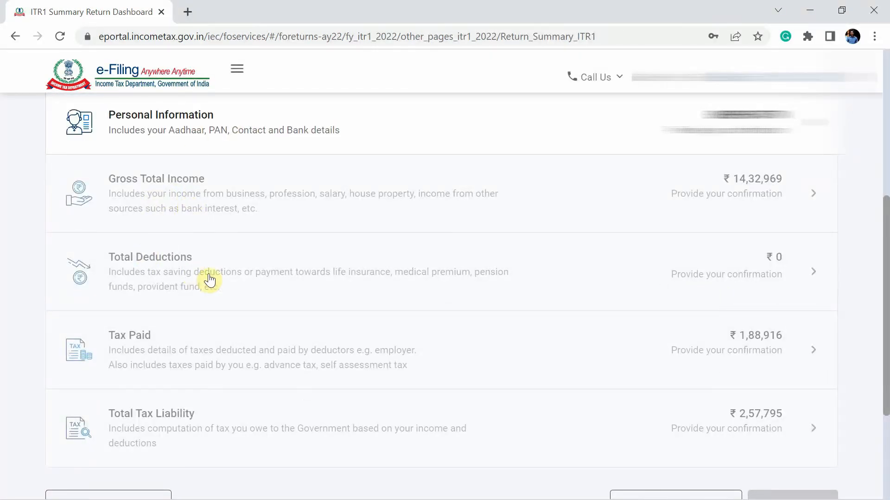
scroll(280, 351, down, 1)
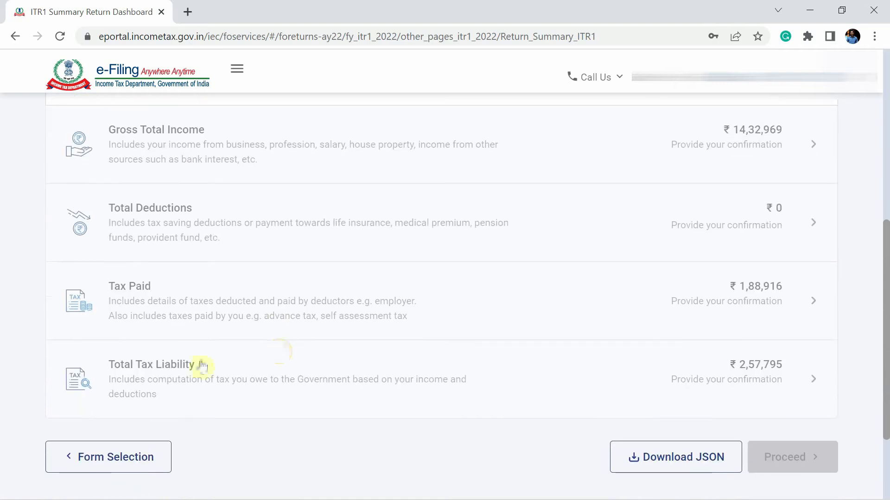
scroll(617, 369, up, 5)
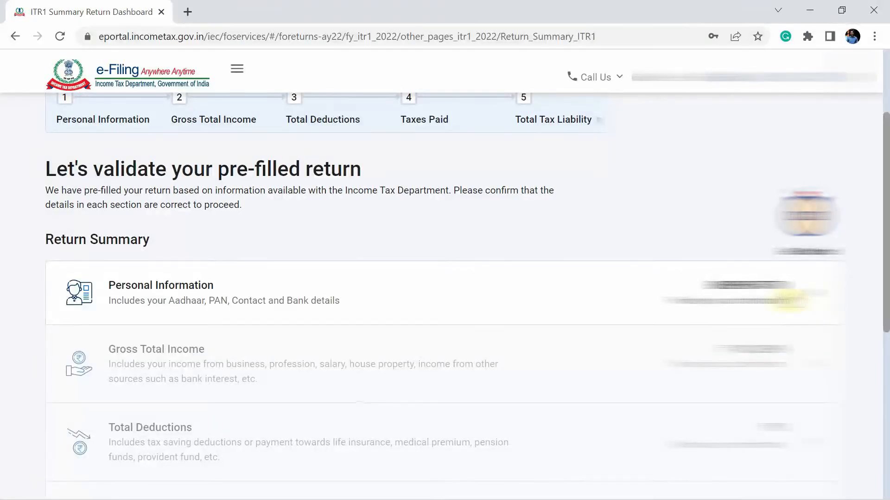
click(787, 299)
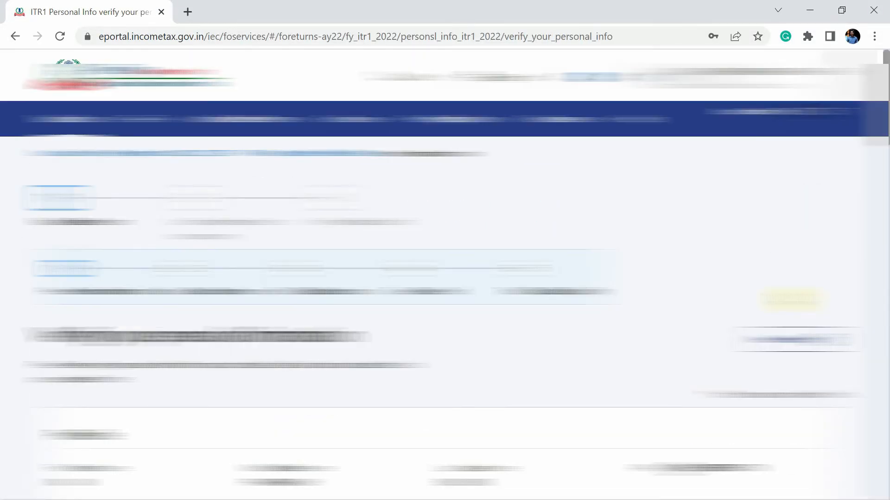
- Check the Nature of Employment options in the personal information and select Others
scroll(790, 299, down, 5)
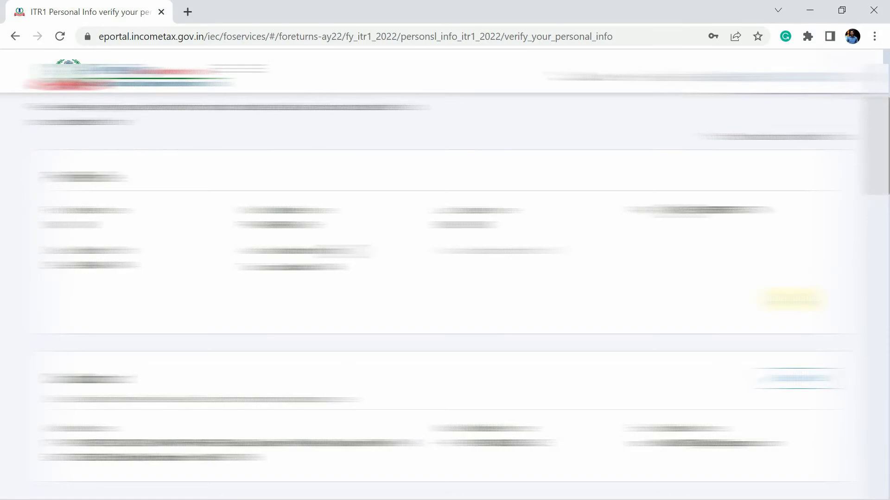
scroll(791, 299, down, 4)
scroll(788, 299, down, 5)
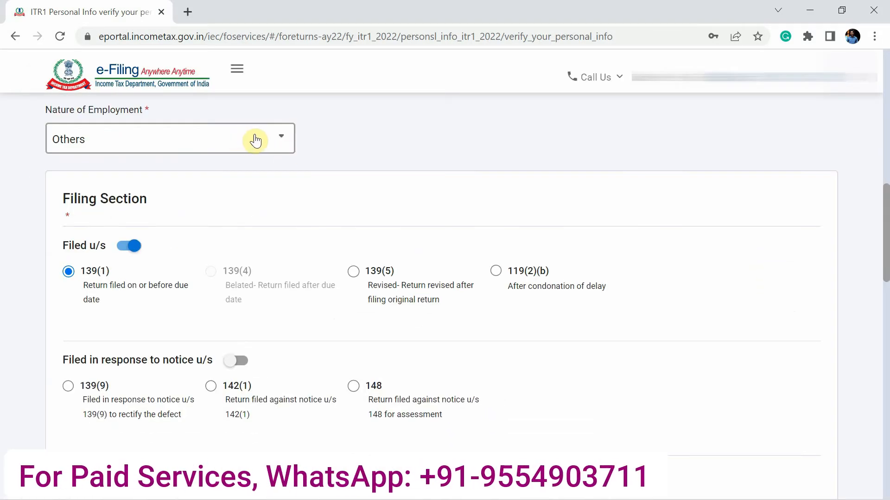
click(255, 141)
scroll(268, 205, up, 4)
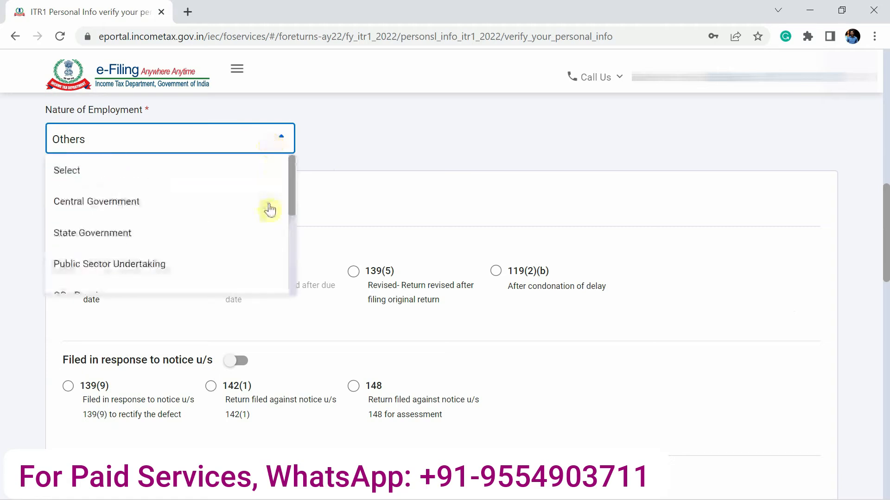
scroll(269, 209, down, 2)
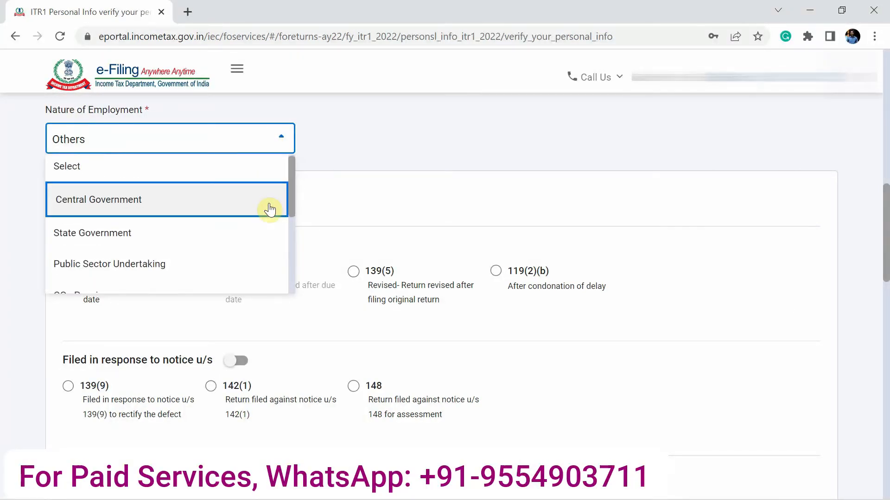
scroll(269, 210, down, 2)
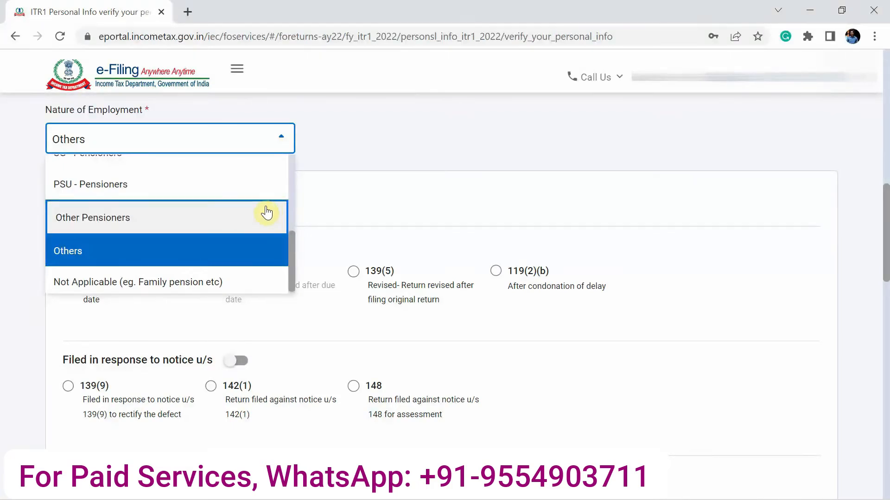
click(238, 254)
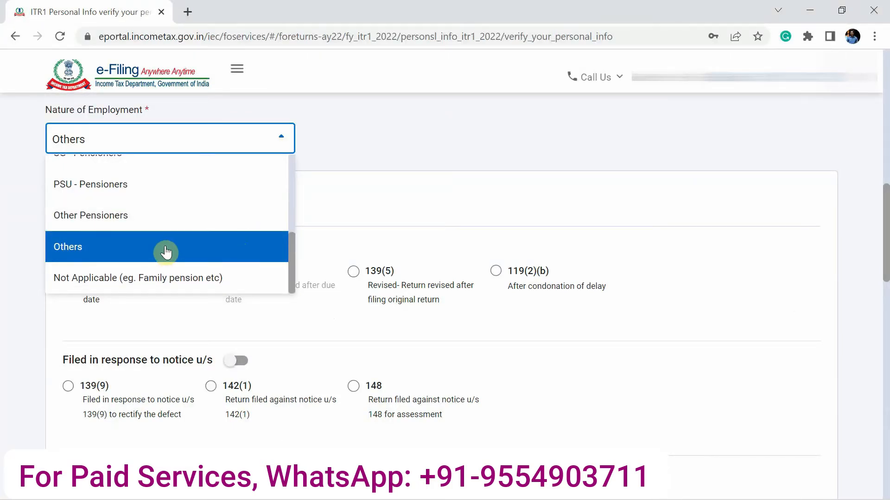
click(204, 247)
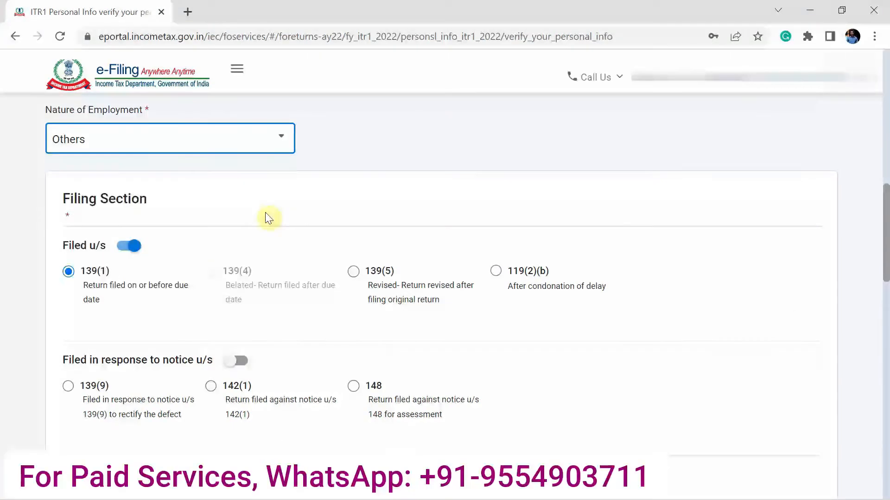
- Check the filing section, new tax regime choice and refund bank account, and confirm the Personal Information section
scroll(399, 152, down, 1)
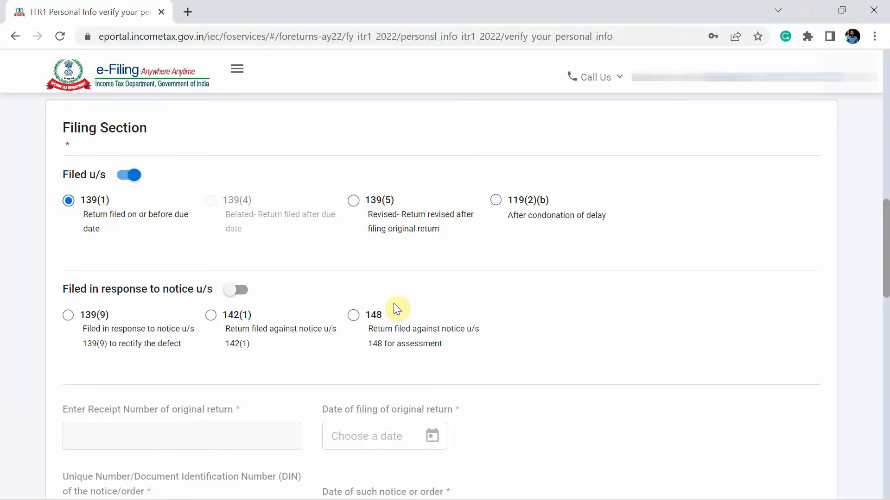
scroll(395, 309, down, 2)
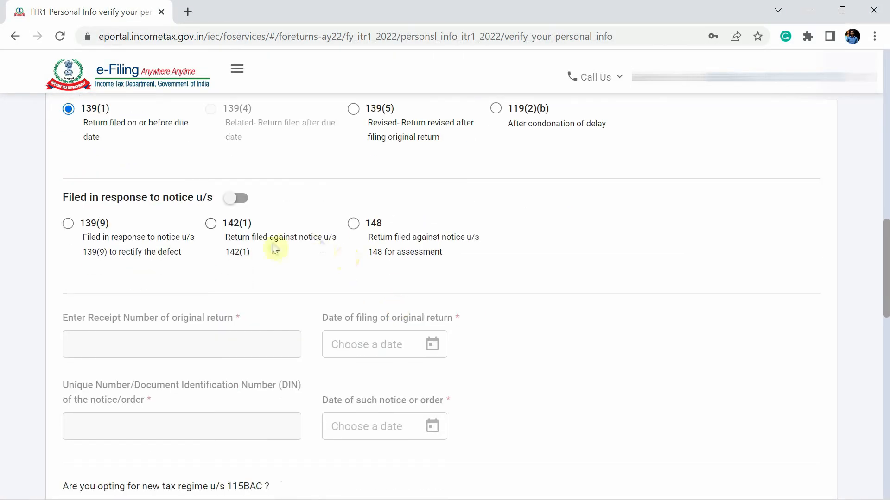
scroll(388, 225, down, 6)
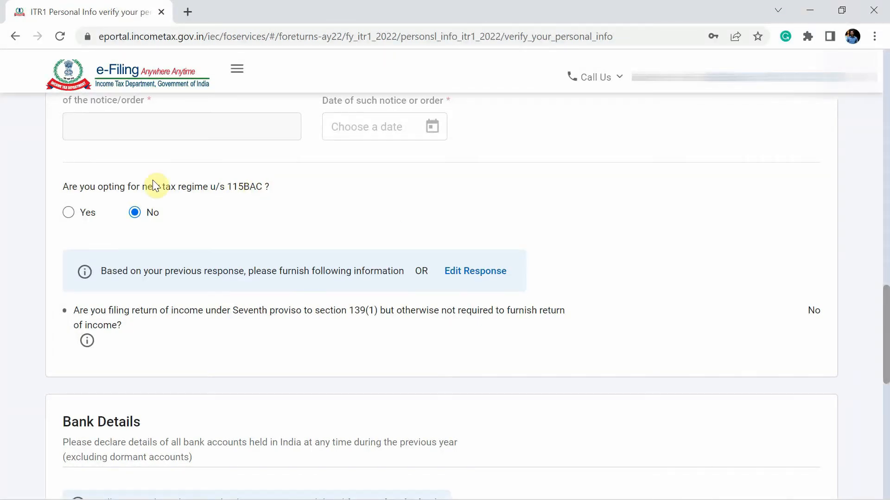
scroll(185, 260, down, 1)
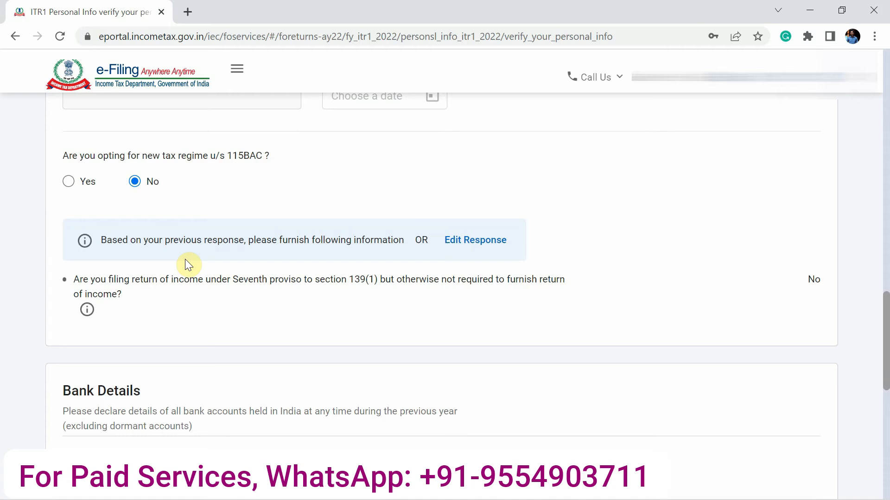
scroll(471, 315, down, 6)
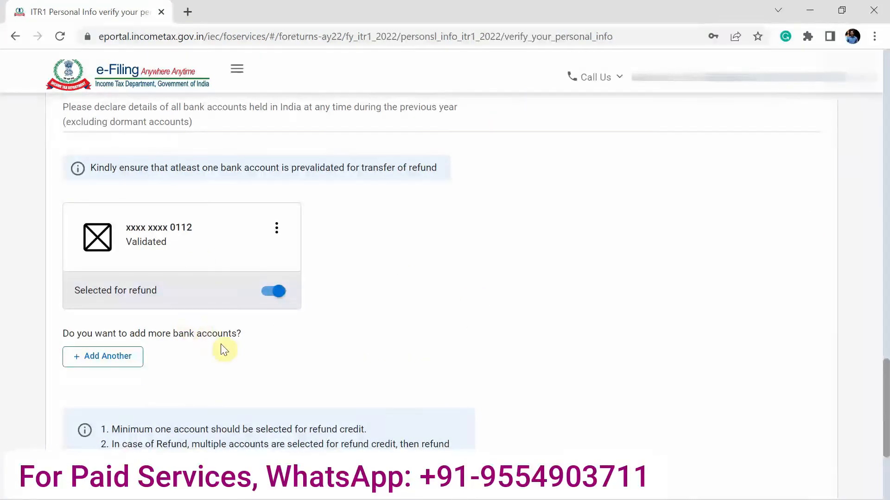
scroll(348, 343, down, 1)
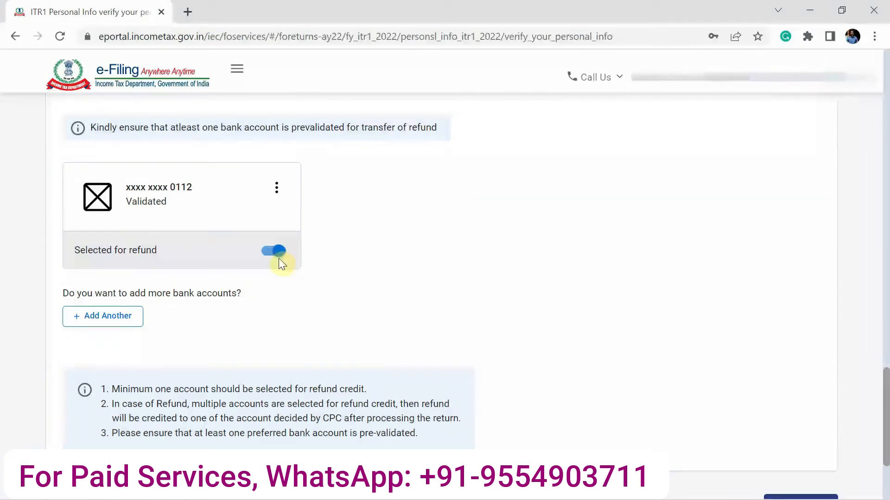
scroll(578, 345, down, 2)
scroll(808, 363, up, 1)
scroll(815, 377, down, 3)
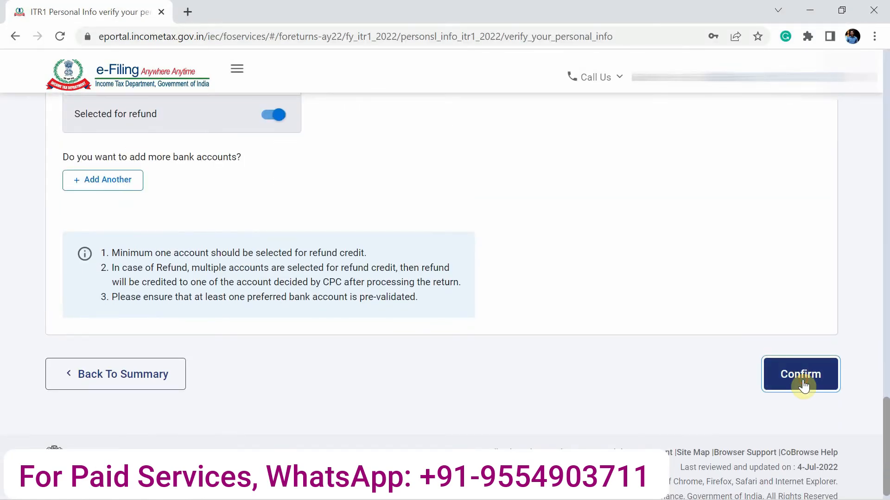
click(805, 386)
- Open the Gross Total Income section from the return summary and go to its Salary Exemption questions
scroll(445, 284, down, 3)
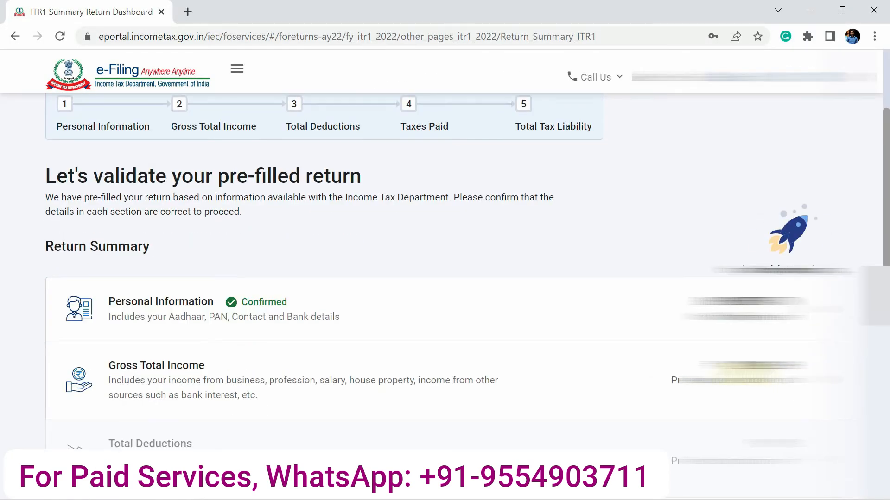
scroll(445, 284, down, 2)
click(765, 312)
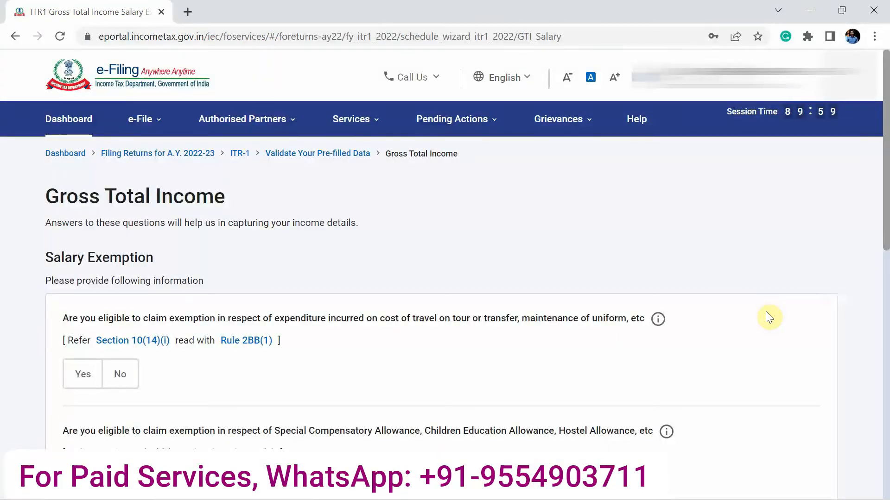
scroll(765, 312, down, 4)
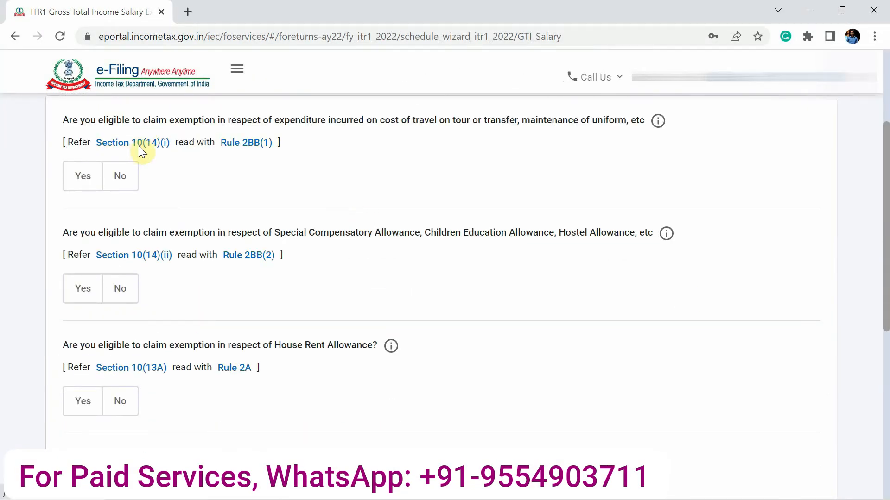
- Decline the section 10(14)(i) travel and uniform exemption and the section 10(14)(ii) special compensatory allowance exemption
click(95, 176)
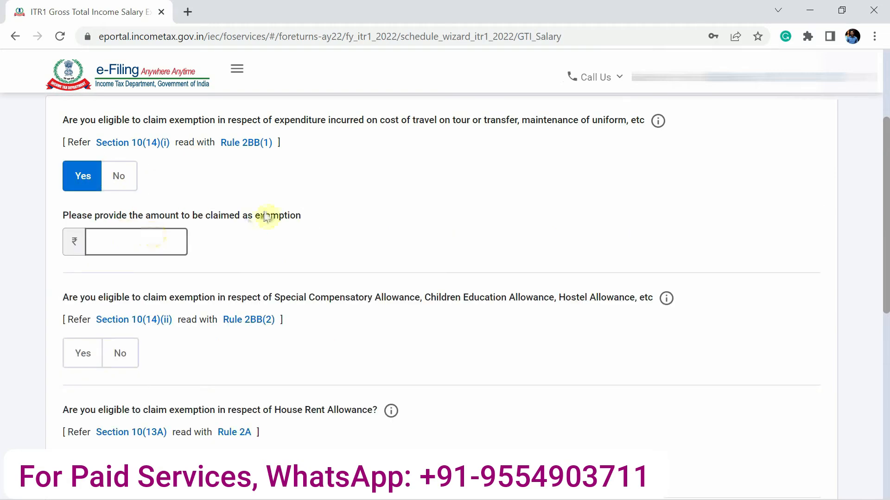
click(121, 177)
scroll(121, 180, down, 2)
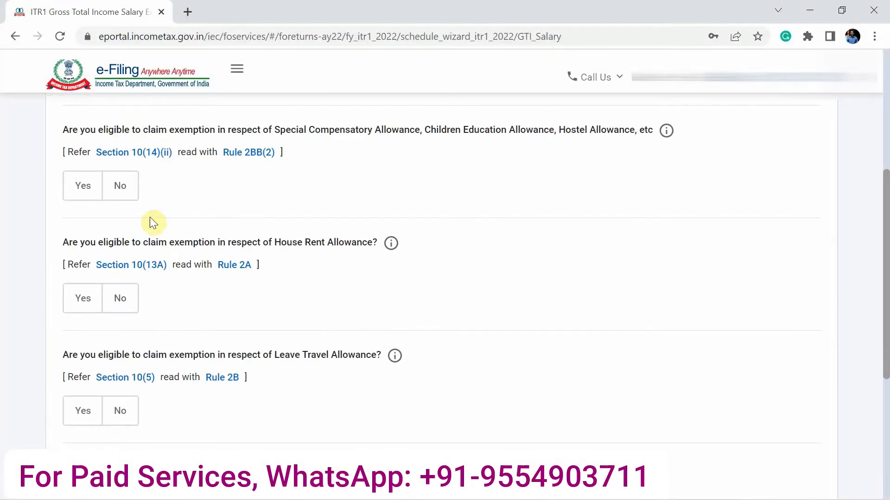
scroll(182, 272, down, 3)
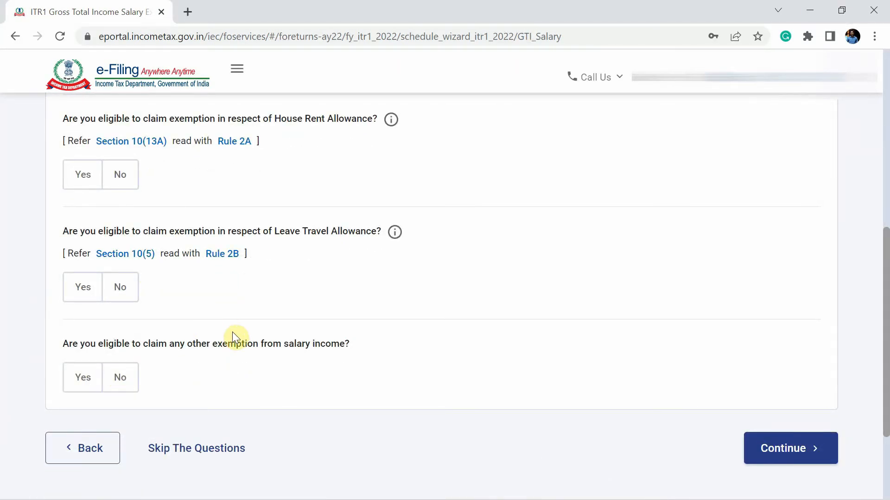
scroll(232, 332, up, 4)
scroll(232, 332, down, 5)
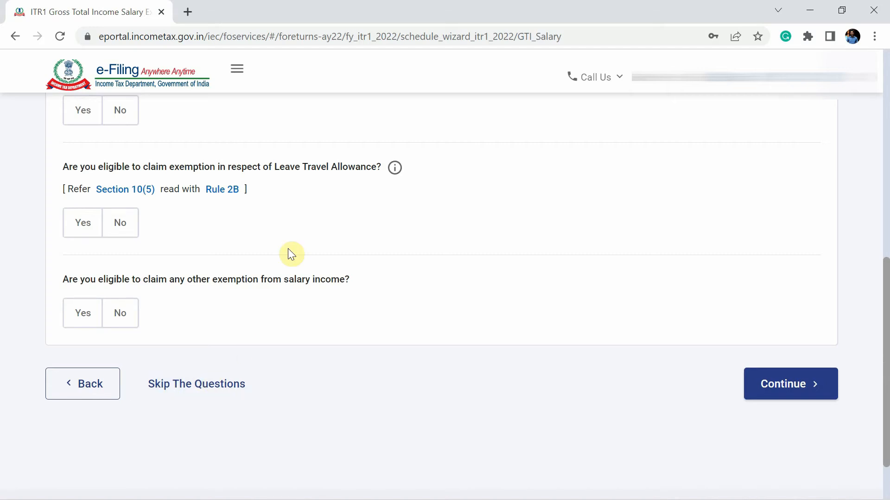
scroll(287, 252, up, 5)
scroll(288, 251, up, 2)
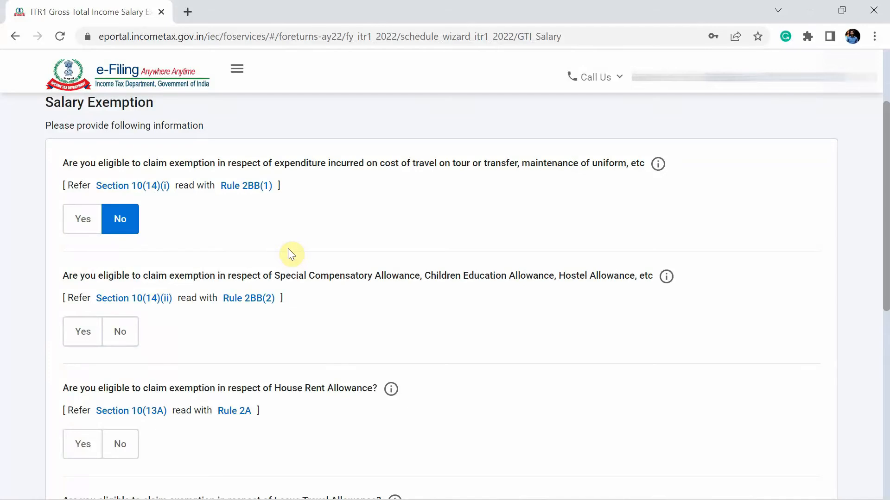
scroll(288, 250, down, 2)
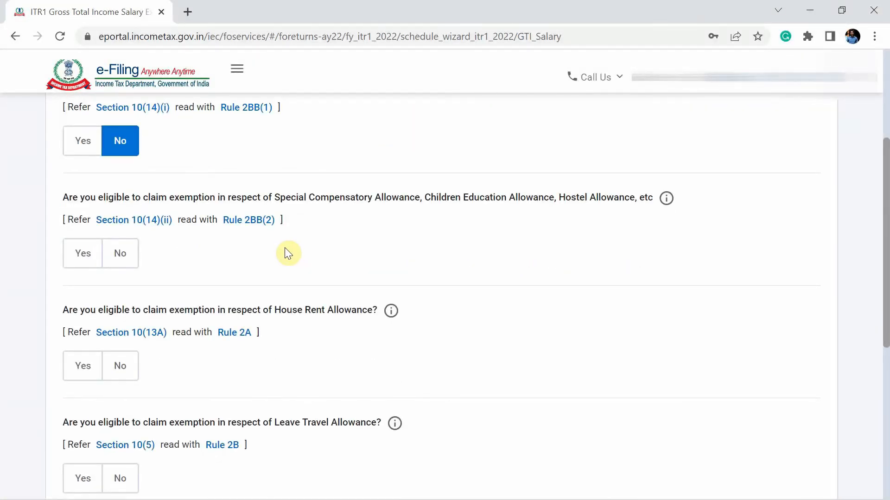
scroll(185, 234, up, 1)
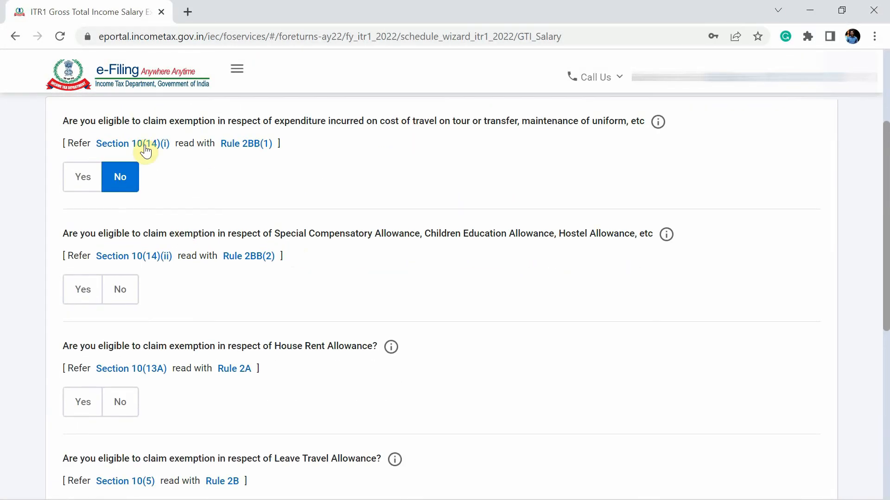
click(121, 288)
scroll(123, 296, down, 1)
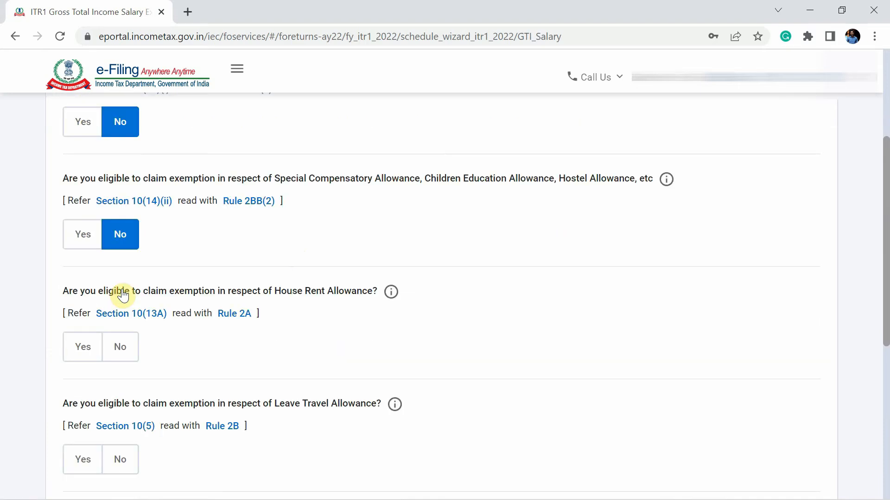
- Claim the House Rent Allowance exemption with an amount of 2,40,000 and check it against the computation workbook
scroll(123, 295, down, 2)
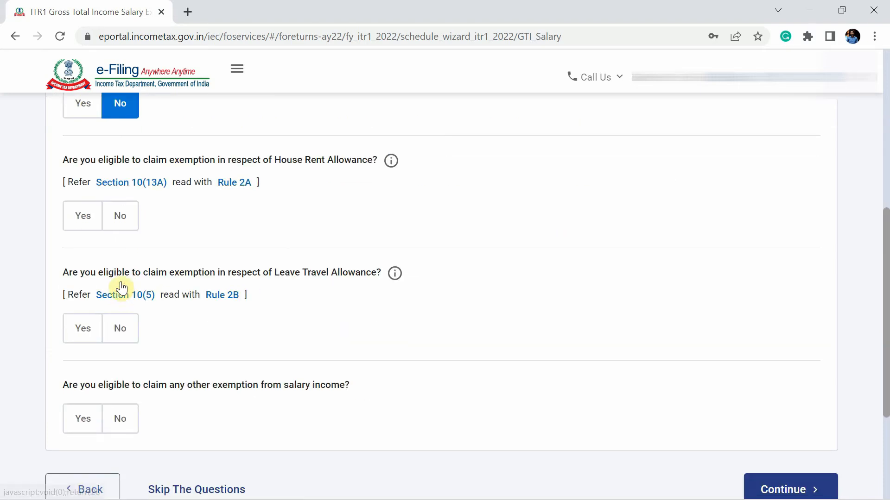
click(81, 230)
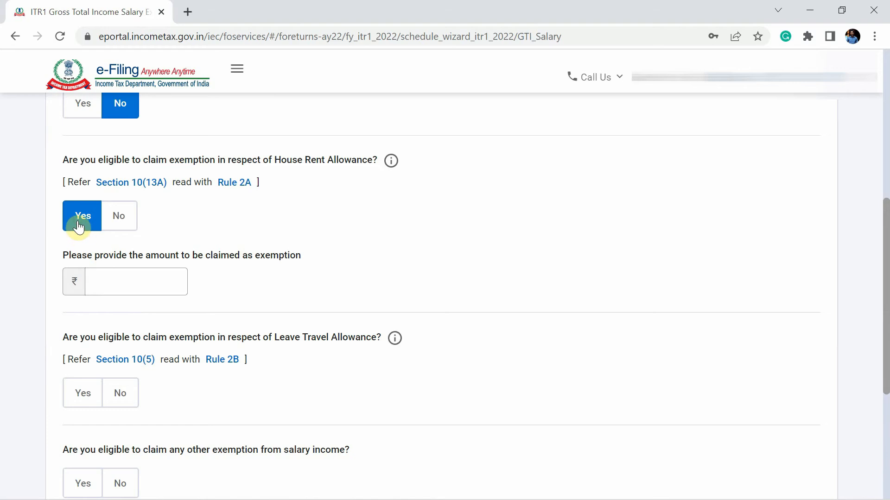
click(124, 284)
text(2,40,000)
click(284, 299)
key(alt+Tab)
key(alt+Tab)
- Decline the Leave Travel Allowance and any other salary exemption, and continue to the income source verification
scroll(240, 286, down, 1)
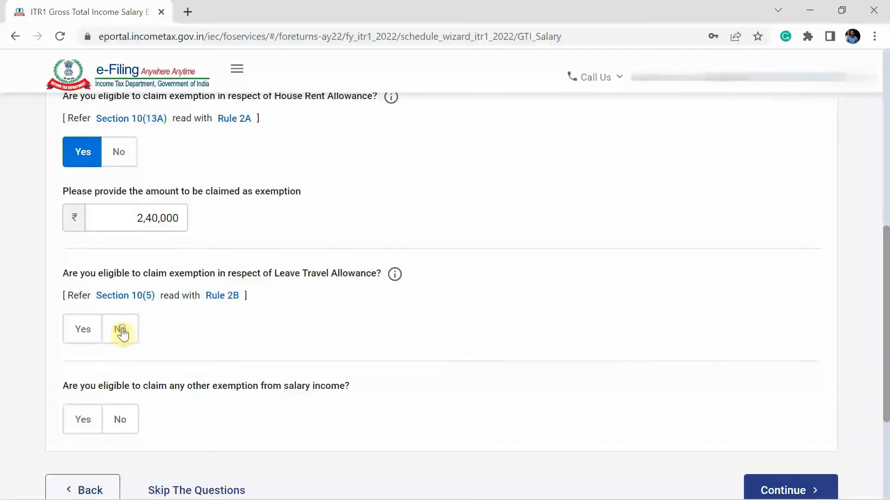
click(123, 328)
scroll(123, 334, down, 1)
scroll(123, 333, down, 2)
click(121, 300)
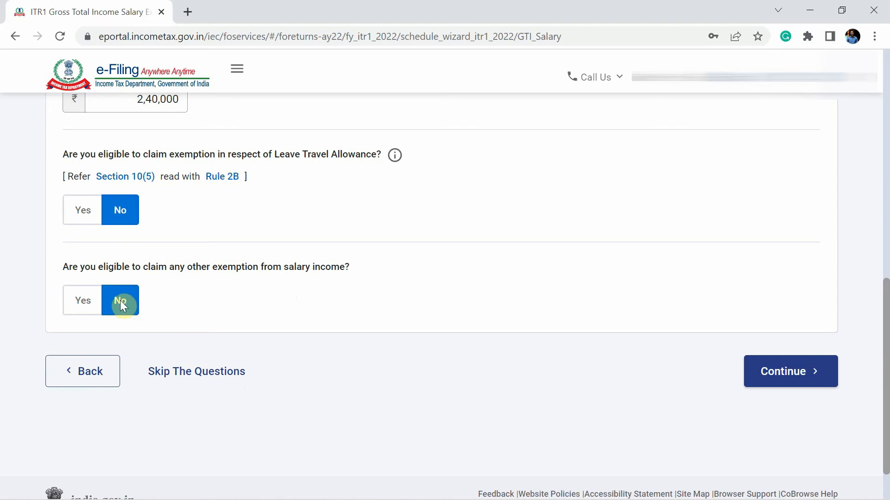
click(797, 366)
- Open Income from Salary for editing and compare the section 17(1) salary with the ITR Computation workbook in Excel
scroll(797, 366, down, 3)
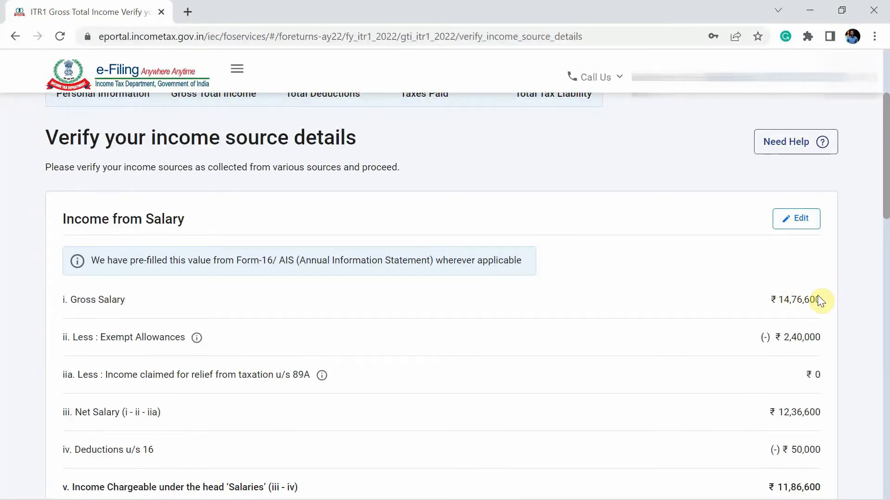
scroll(818, 295, down, 1)
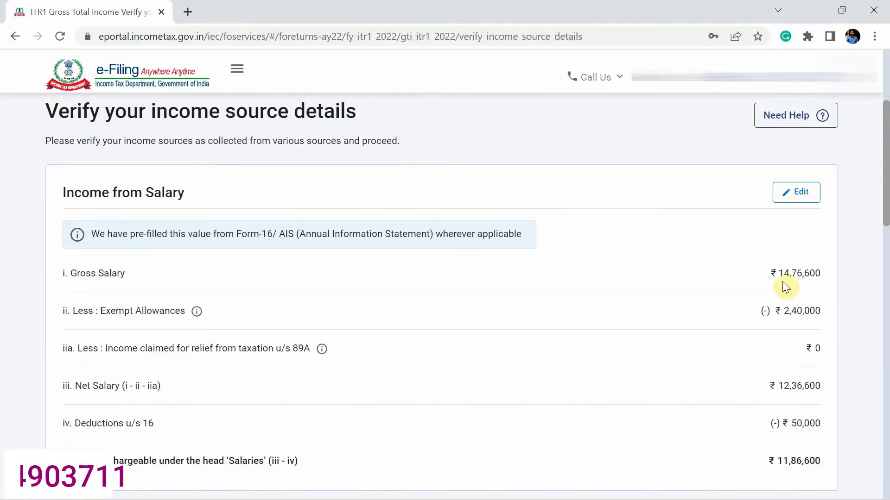
click(800, 193)
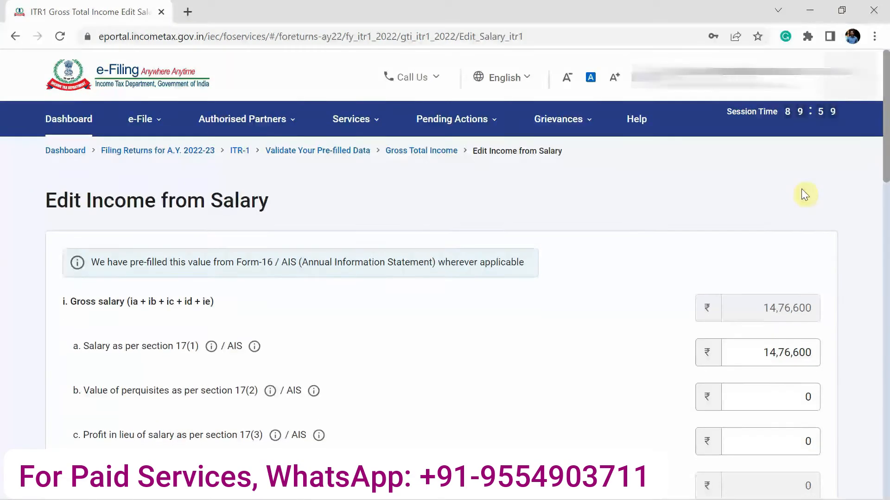
scroll(805, 194, down, 1)
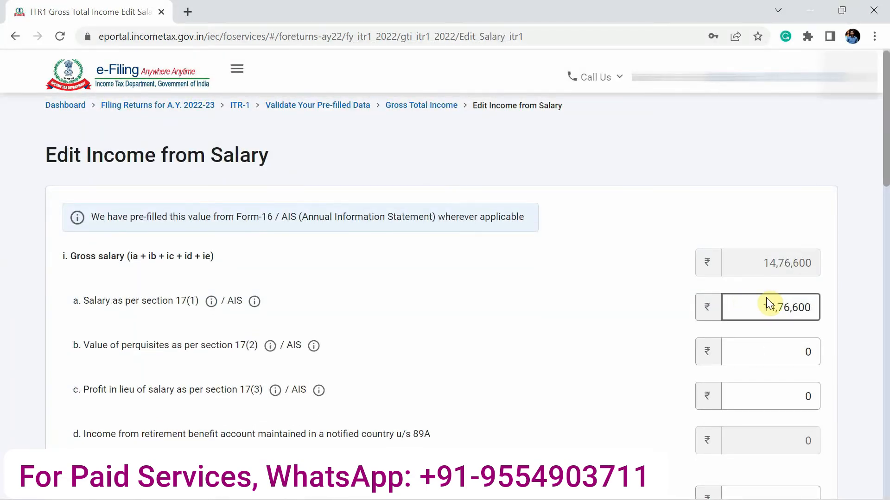
key(alt+Tab)
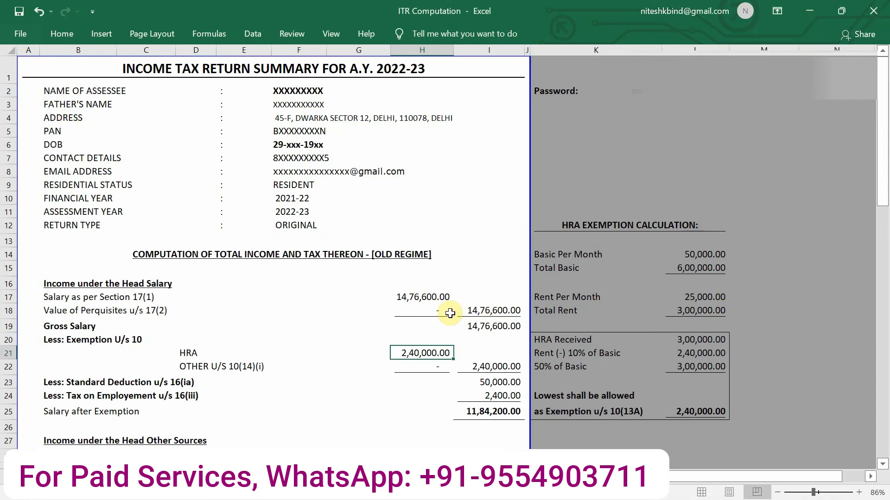
click(402, 297)
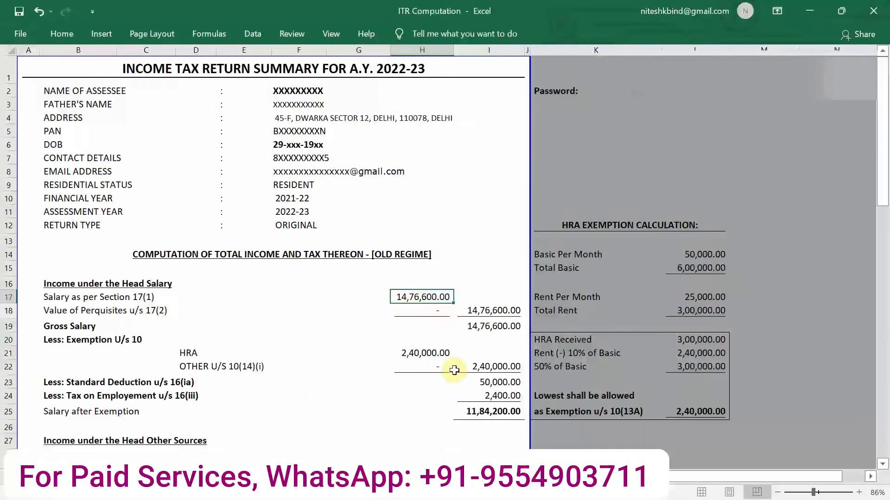
key(alt+Tab)
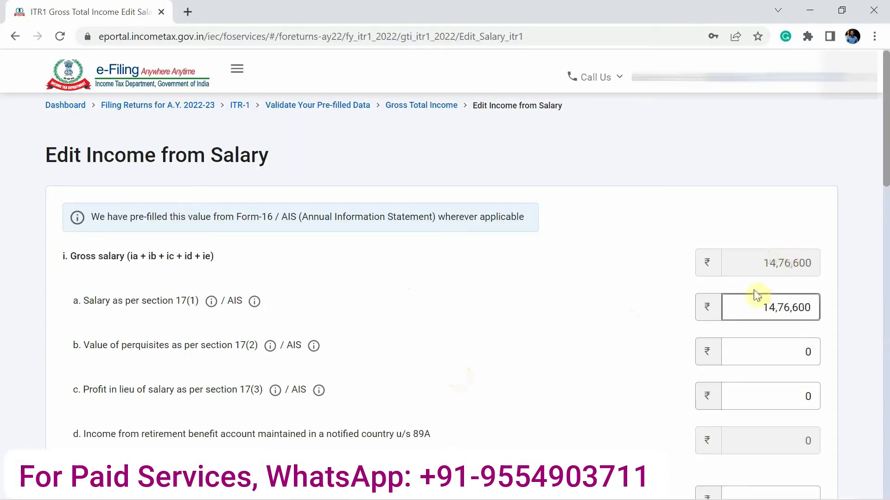
- Check the remaining gross salary components and the section 10(13A) entry with its note under Exempt Allowances
scroll(853, 221, down, 9)
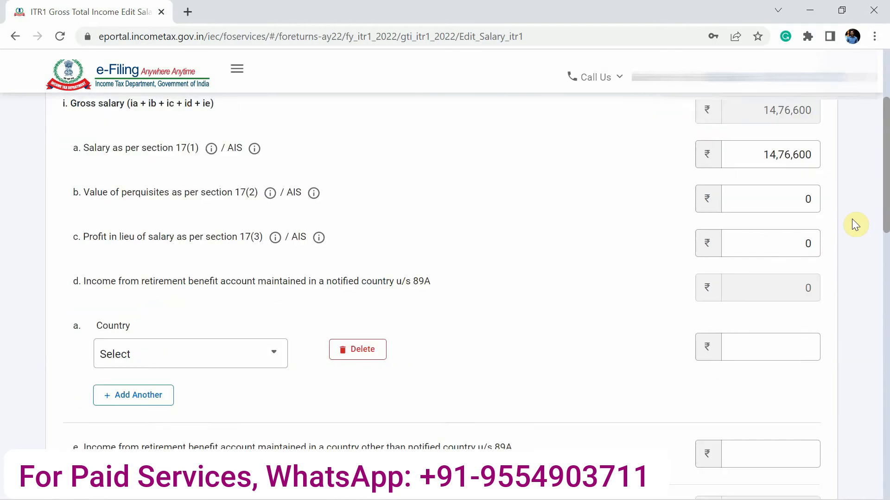
scroll(855, 225, down, 3)
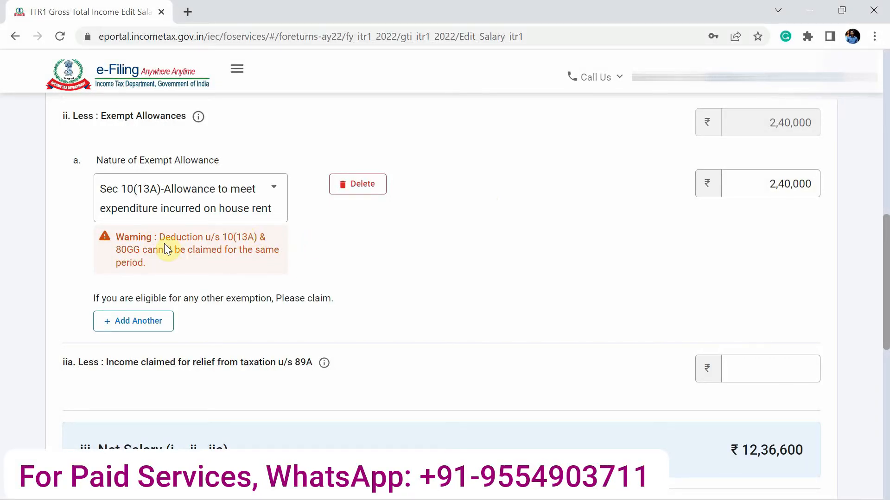
double_click(130, 247)
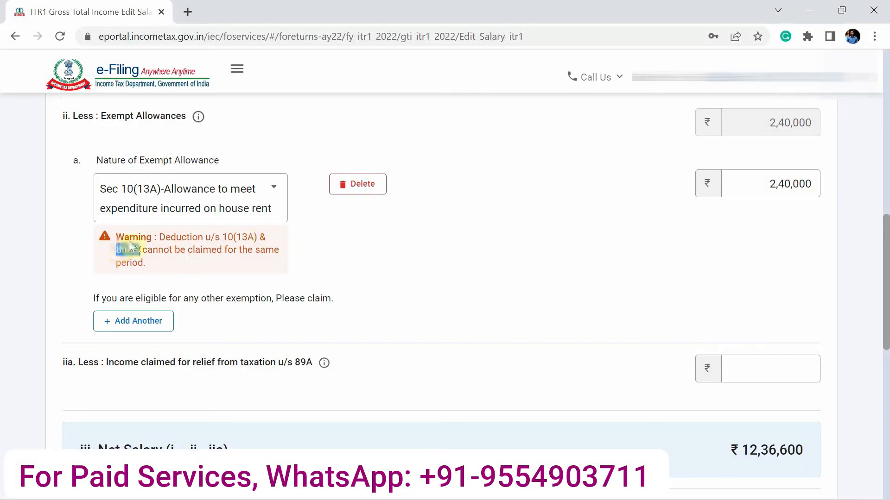
click(505, 274)
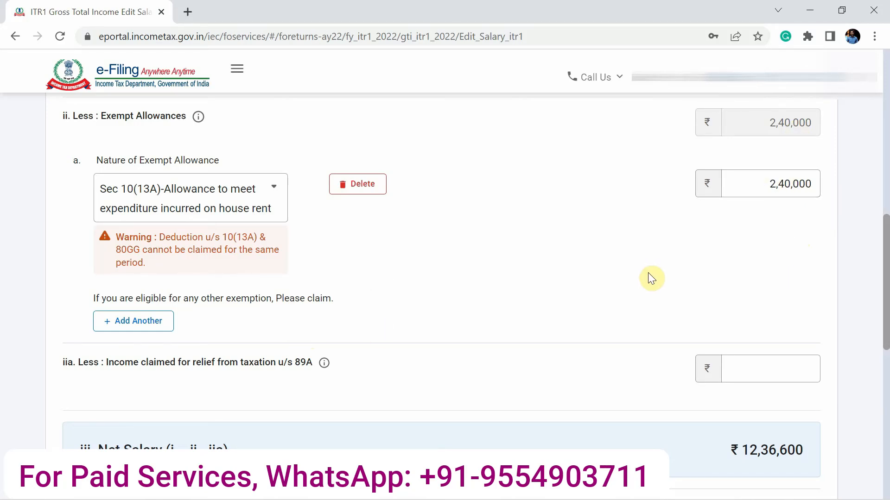
- Set the professional tax u/s 16(iii) to 2400 and save the salary income details
scroll(649, 273, down, 9)
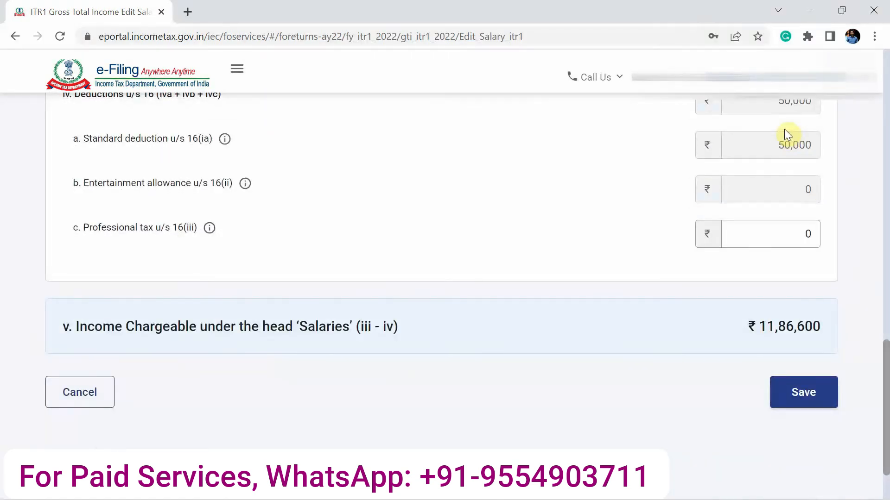
click(790, 233)
key(BackSpace)
text(2400)
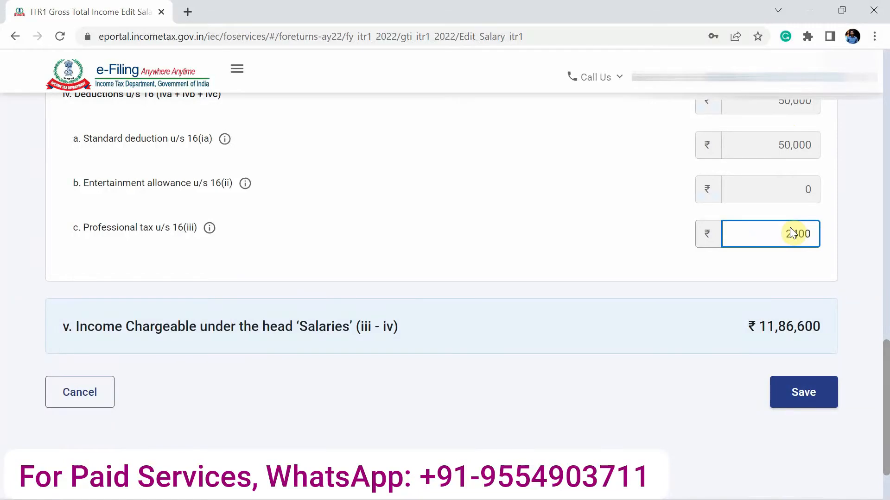
click(808, 398)
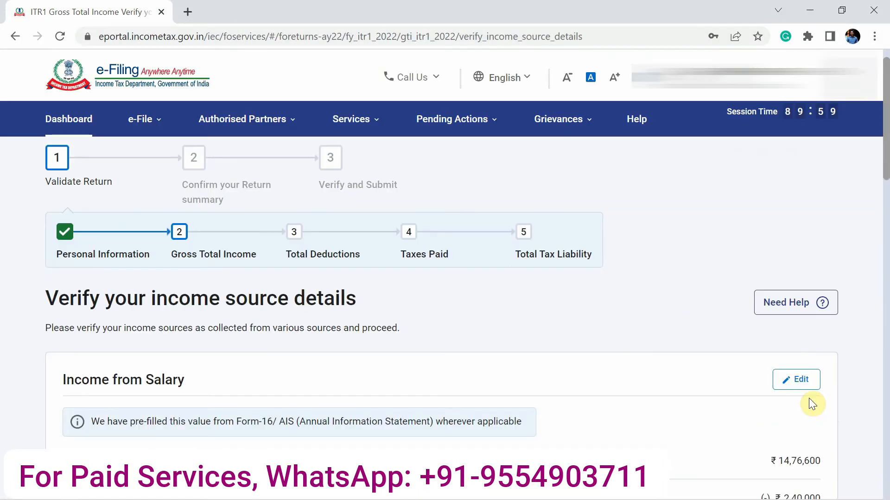
- Compare the deposit and savings interest under Income from other sources with the figures in the Excel computation
scroll(812, 403, down, 15)
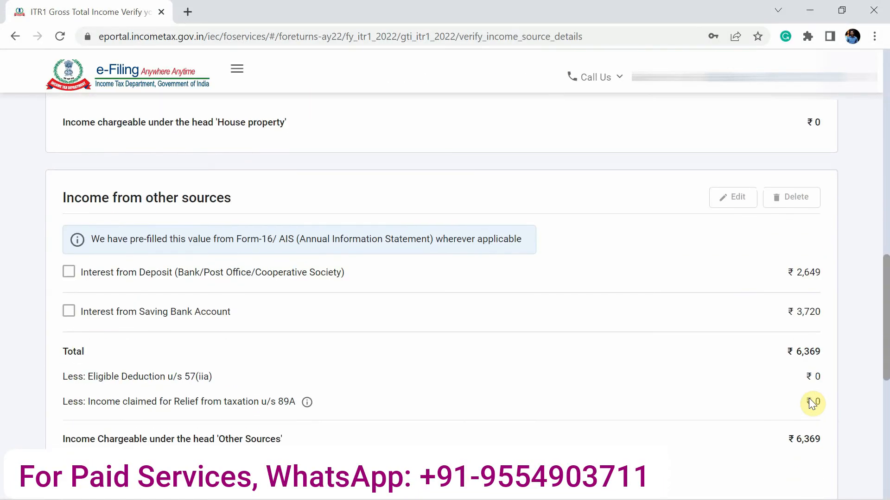
scroll(811, 403, down, 2)
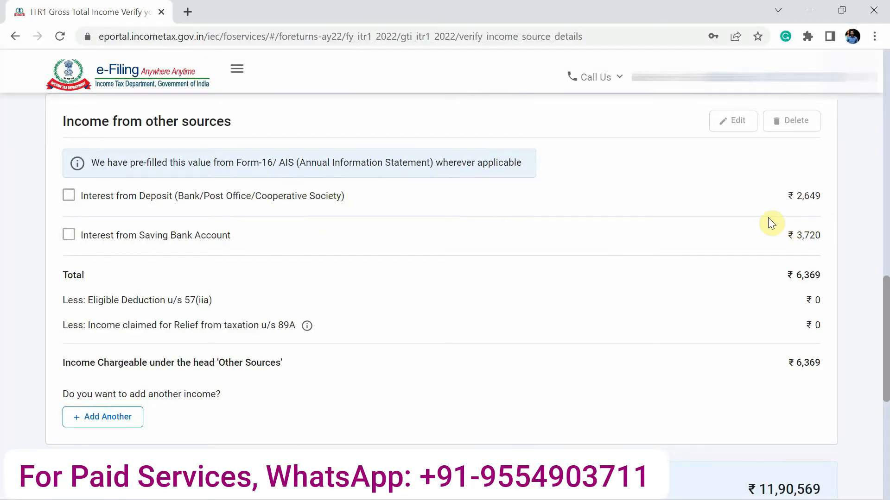
key(alt+Tab)
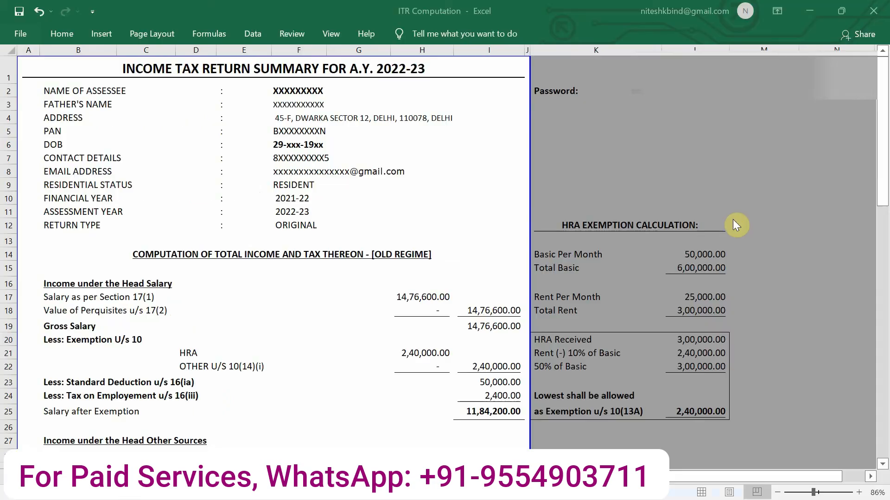
scroll(518, 304, down, 6)
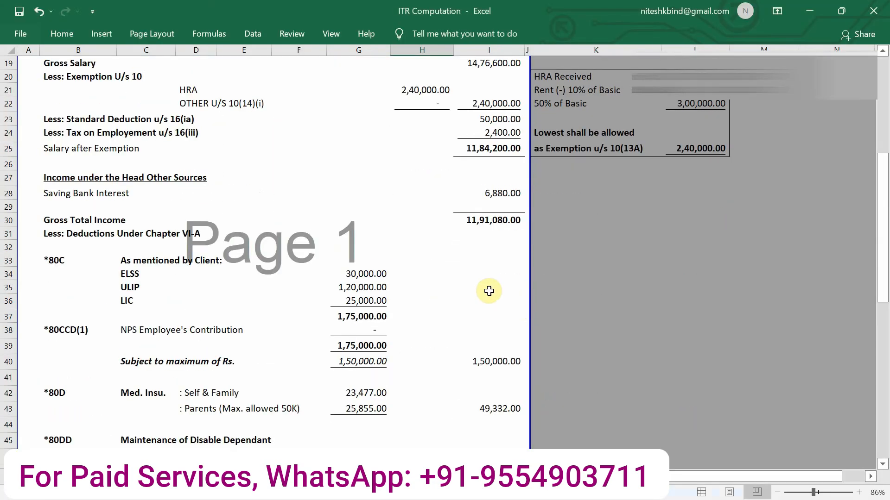
key(alt+Tab)
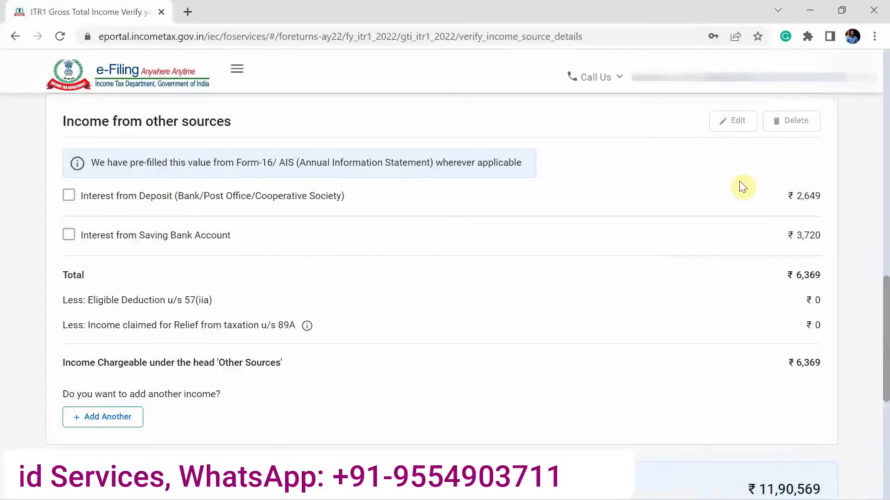
- Insert a row above Saving Bank Interest in the Excel computation and enter FD Interest of 2,649 in it
key(alt+Tab)
click(505, 196)
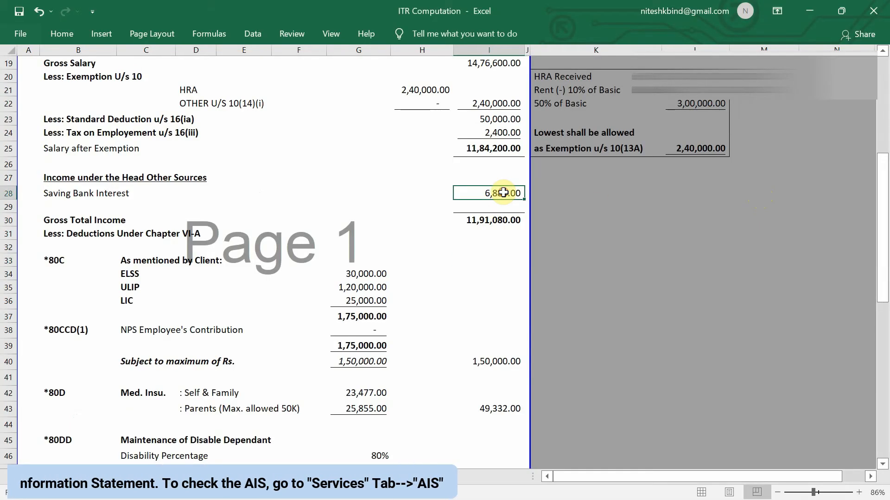
key(Home)
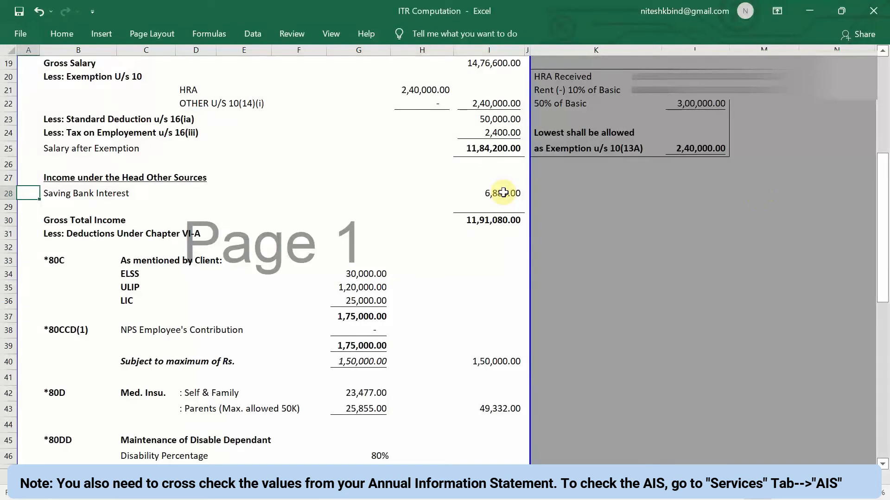
key(shift+space)
key(ctrl+shift+plus)
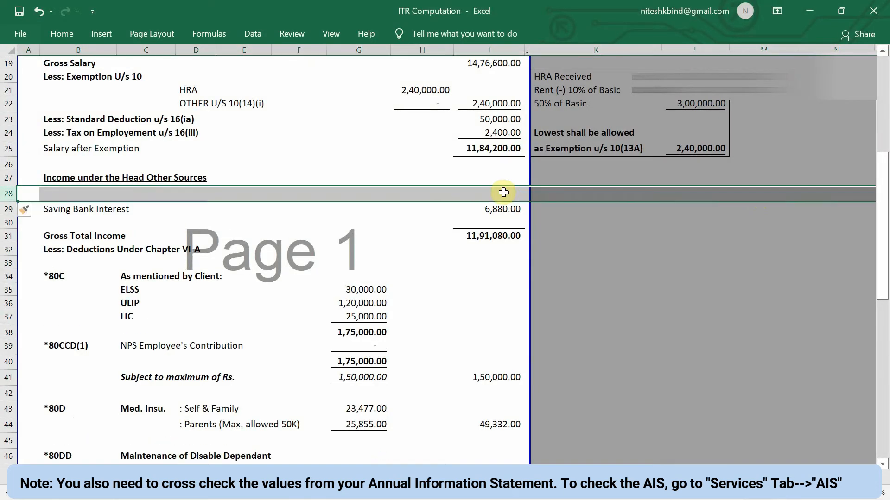
key(Right)
text(F)
key(alt+Tab)
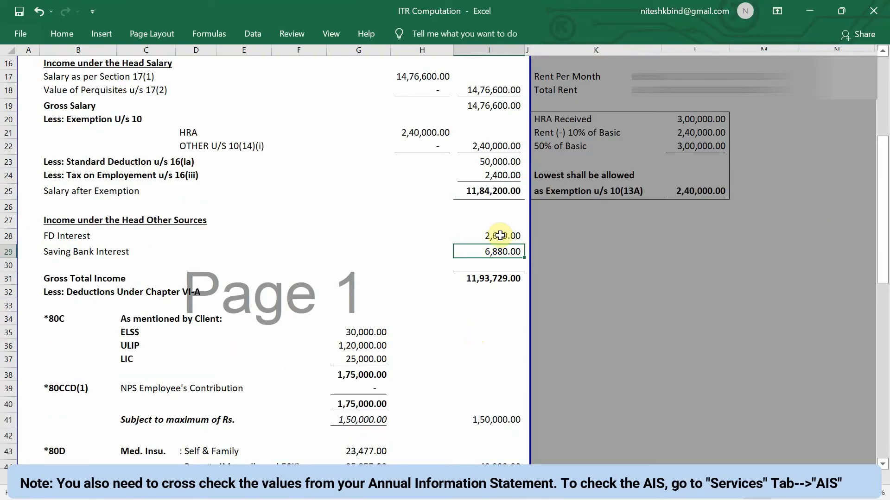
- Set the interest from saving bank account to 6,880 as in the Excel computation, save it, and confirm the Gross Total Income section
key(alt+Tab)
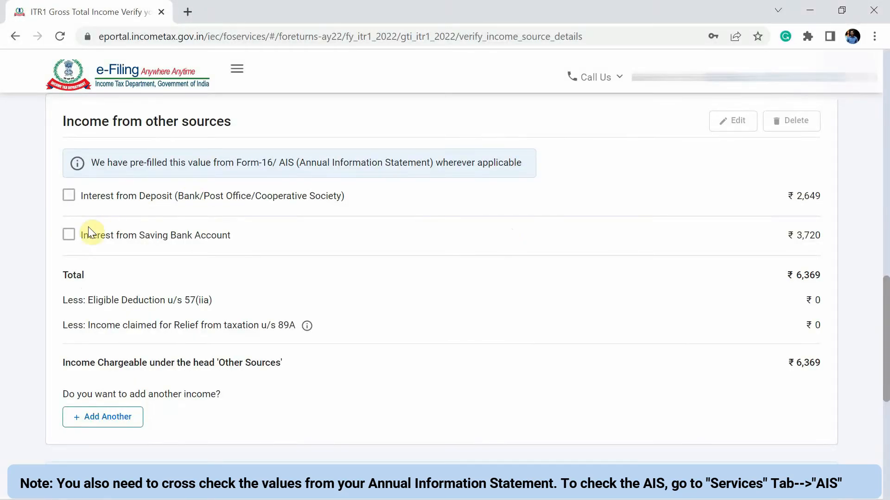
click(69, 235)
click(736, 122)
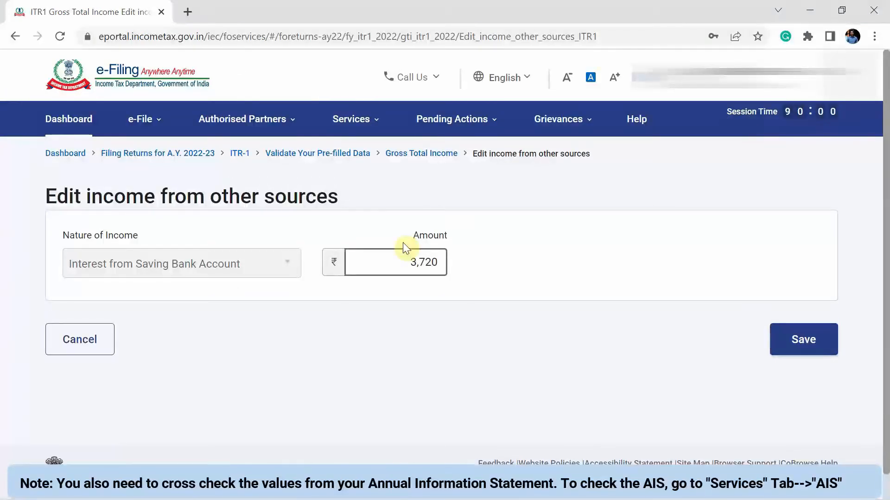
key(alt+Tab)
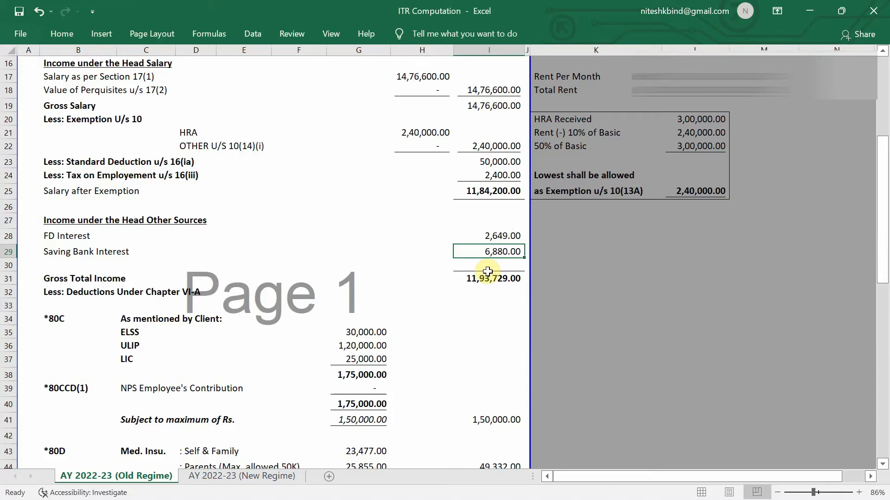
click(802, 342)
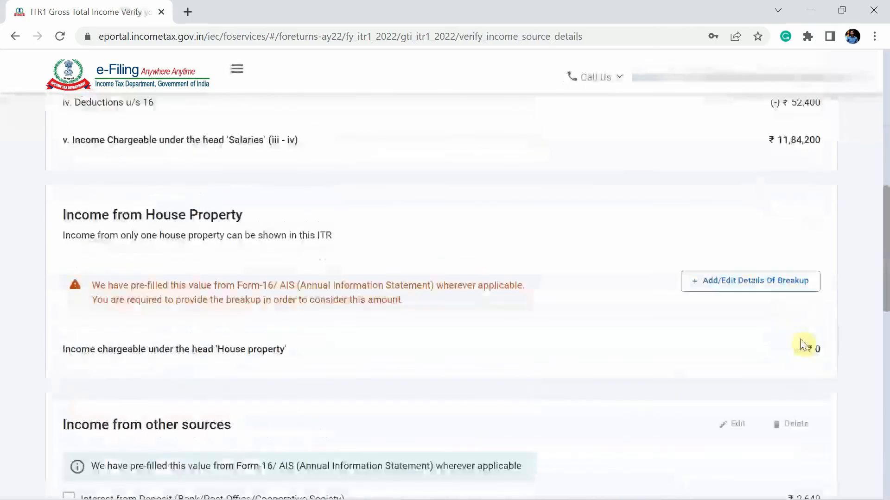
scroll(803, 345, down, 9)
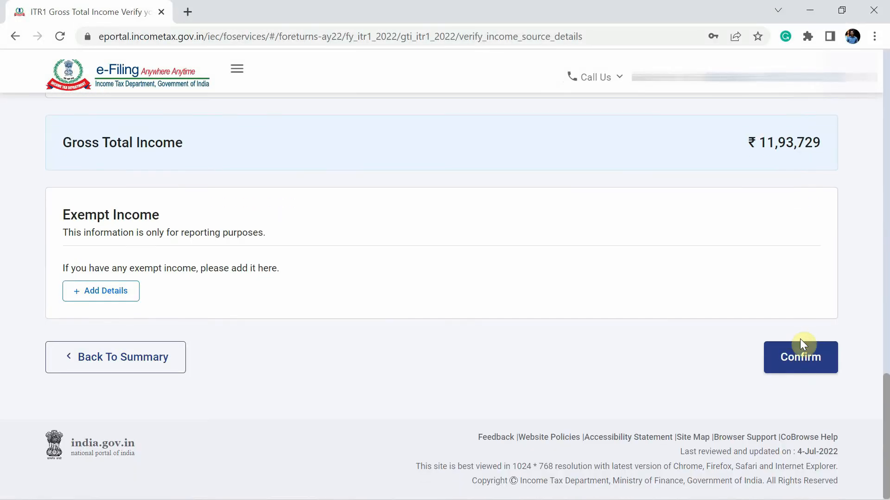
click(810, 361)
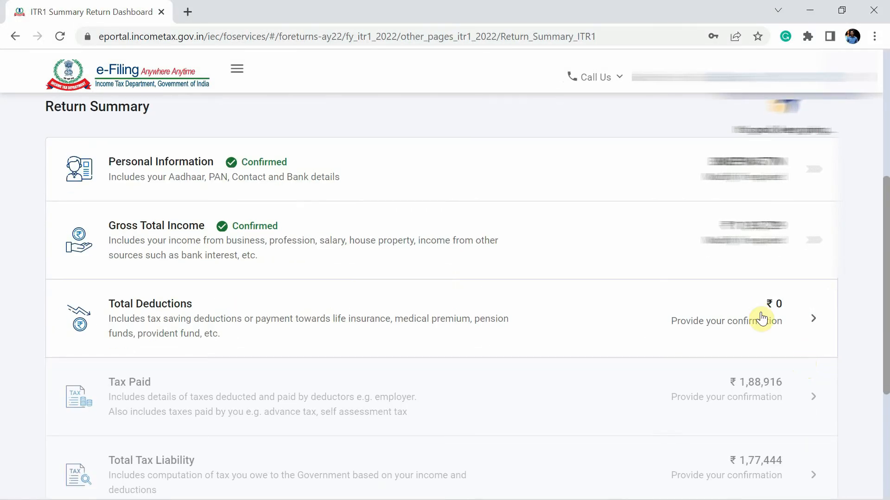
- Open Total Deductions and answer No for donations paid, scientific research or rural development donations, and section 80GG
click(773, 319)
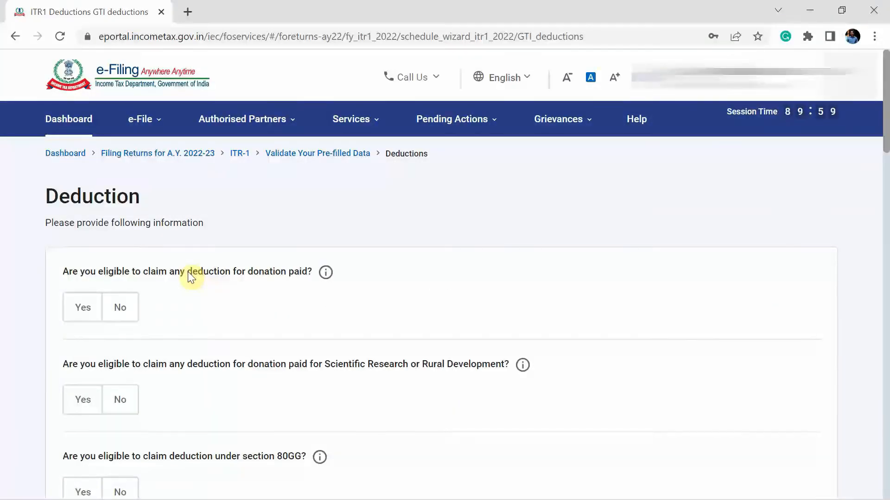
scroll(188, 273, down, 3)
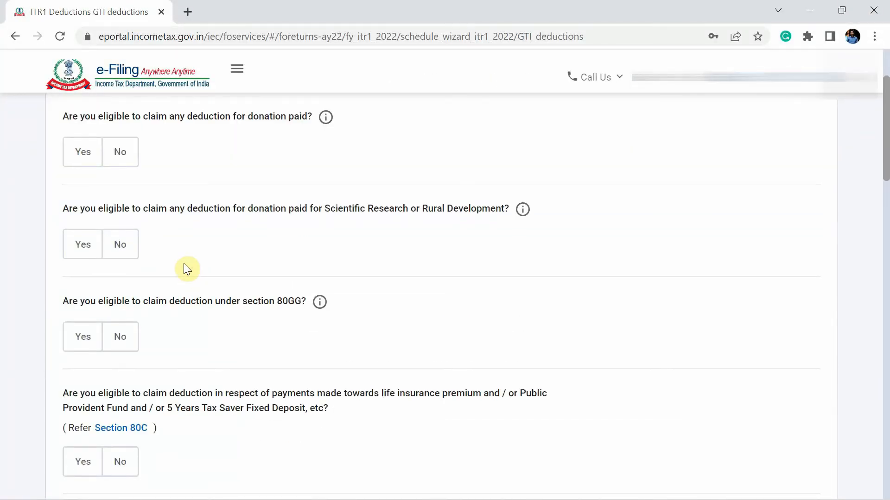
scroll(156, 304, down, 8)
scroll(155, 299, down, 20)
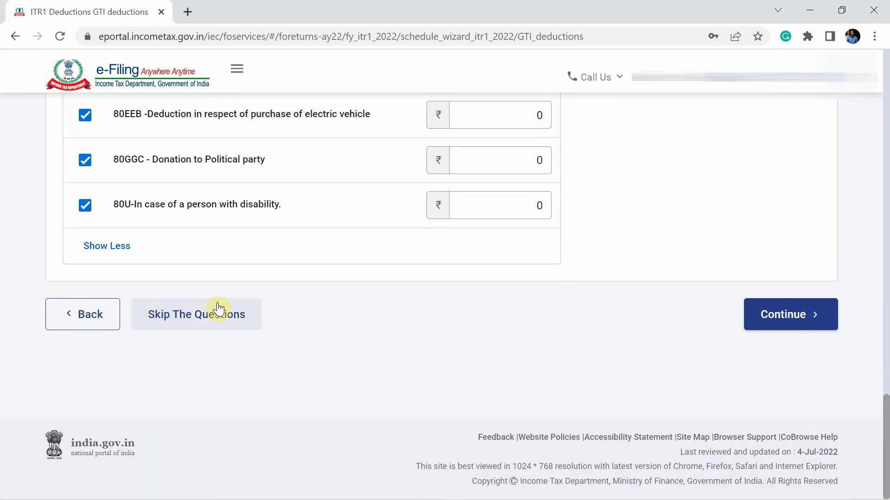
scroll(273, 299, up, 15)
scroll(241, 297, up, 10)
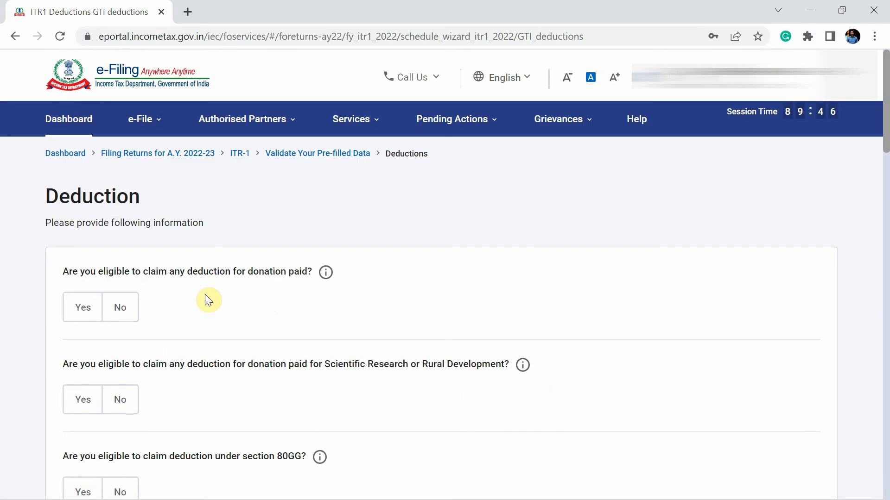
click(120, 311)
scroll(124, 314, down, 3)
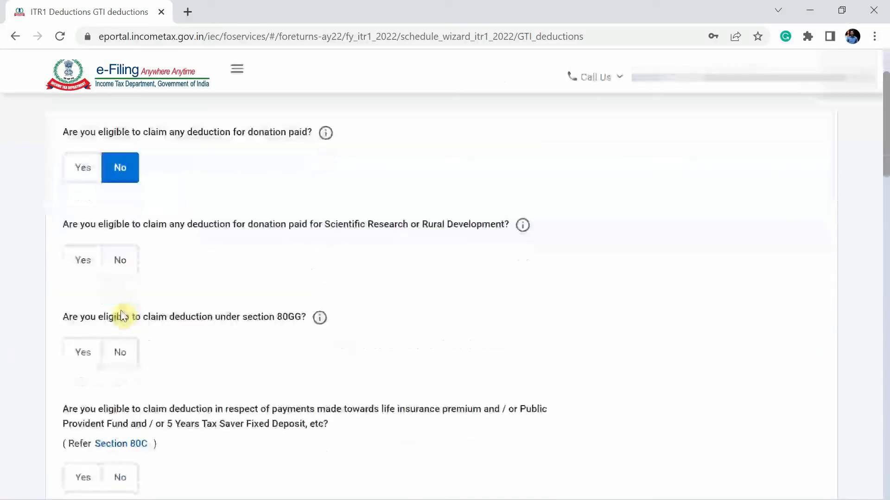
click(120, 260)
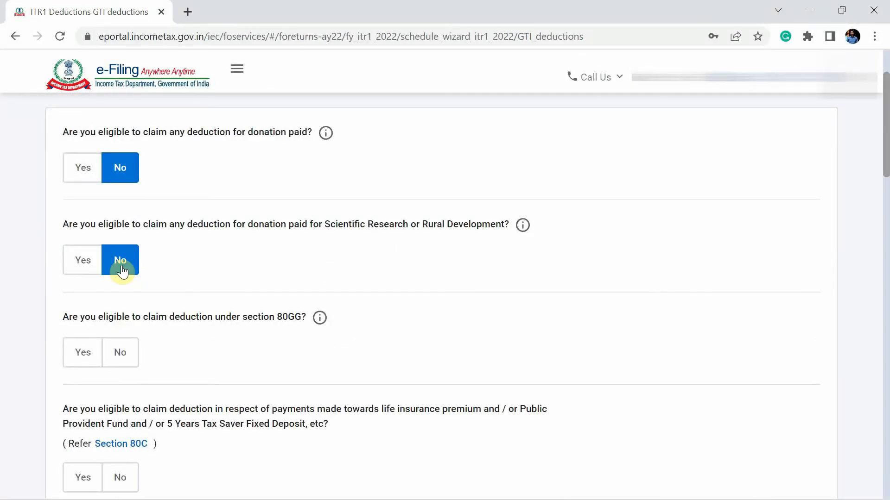
scroll(121, 271, down, 5)
scroll(152, 232, up, 2)
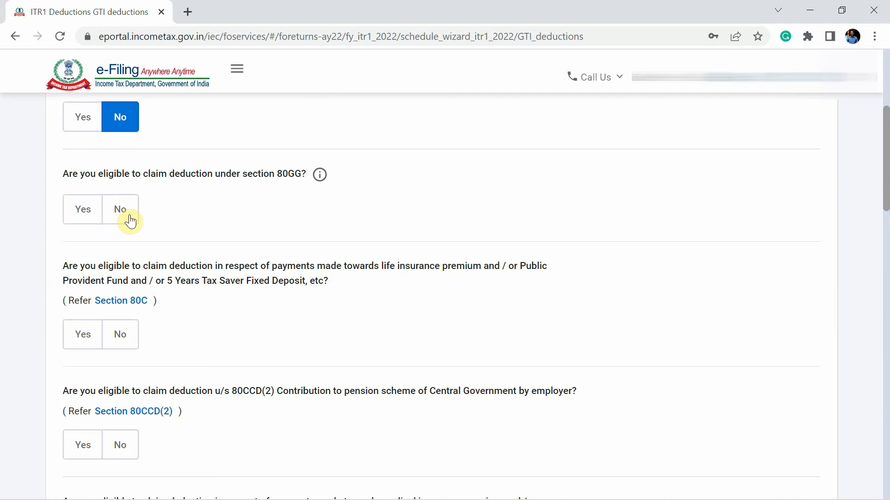
click(130, 221)
- Answer Yes for the section 80C deduction and enter 1,75,000 from the Excel computation as the amount claimed
scroll(128, 222, down, 2)
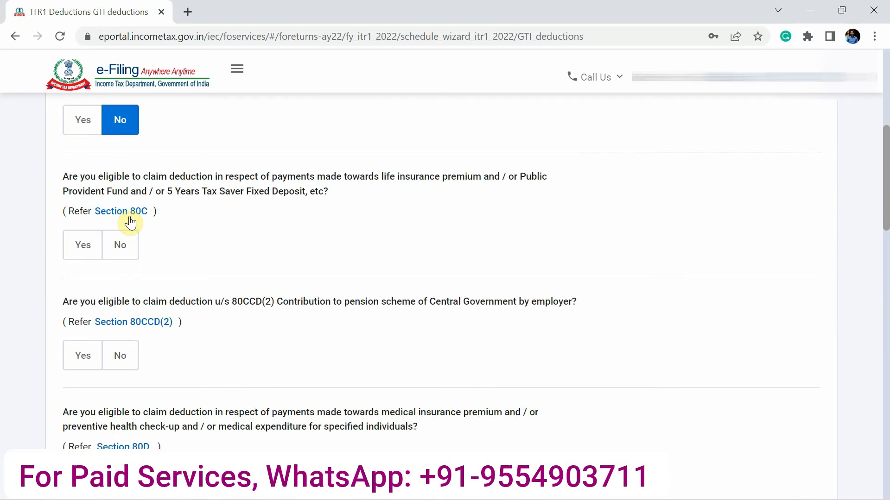
click(83, 235)
click(146, 296)
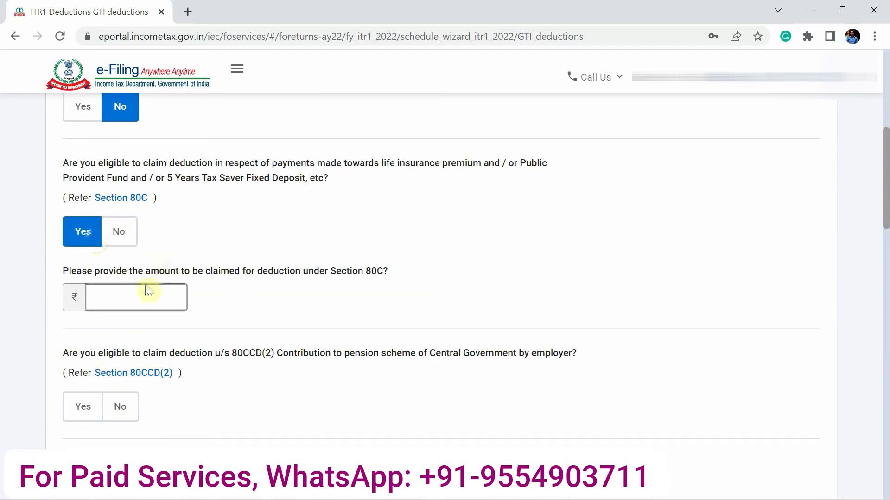
key(alt+Tab)
click(362, 291)
key(alt+Tab)
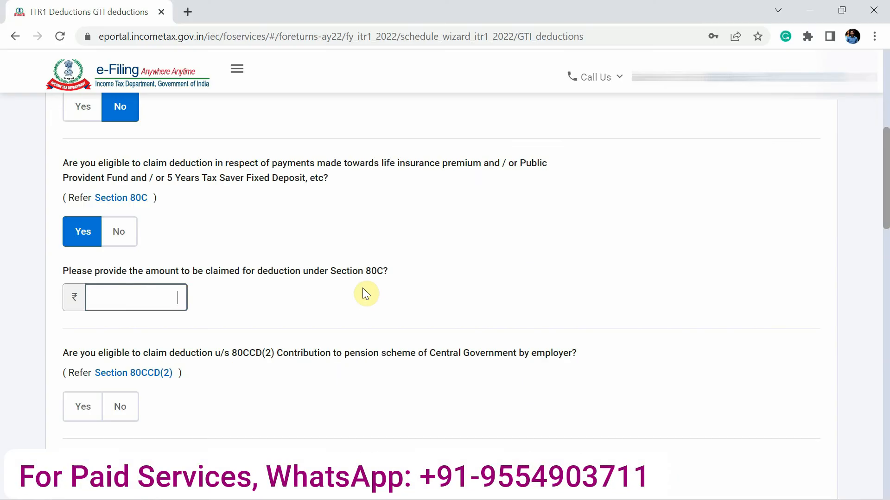
text(175000)
click(366, 294)
- Answer No for the 80CCD(2) and 80E deductions and Yes for 80D medical insurance and 80TTA savings interest
scroll(325, 269, down, 2)
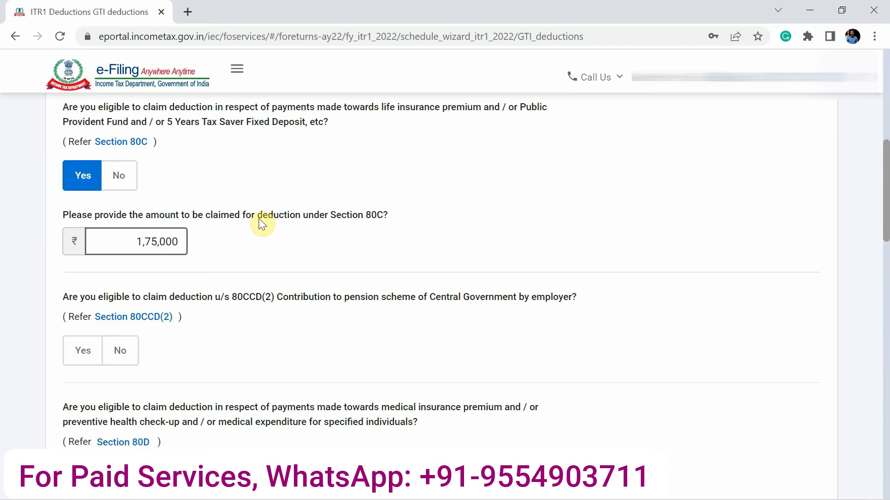
click(259, 218)
scroll(259, 222, down, 2)
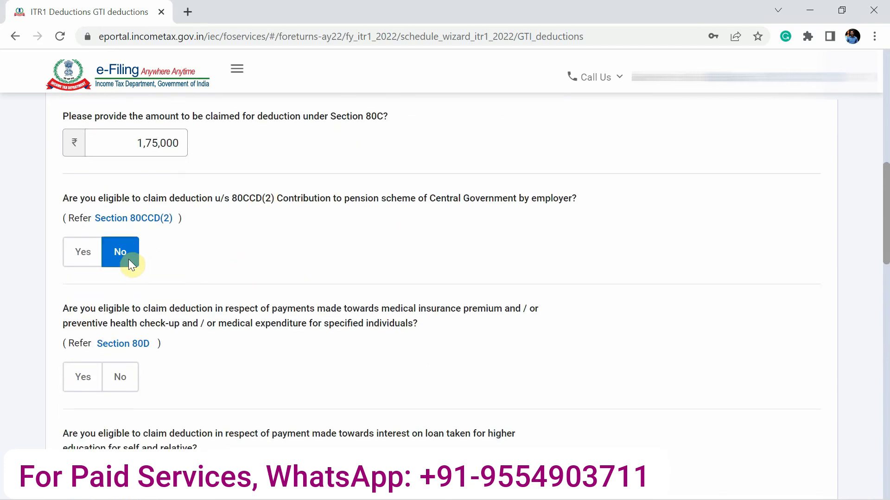
click(82, 377)
scroll(84, 384, down, 4)
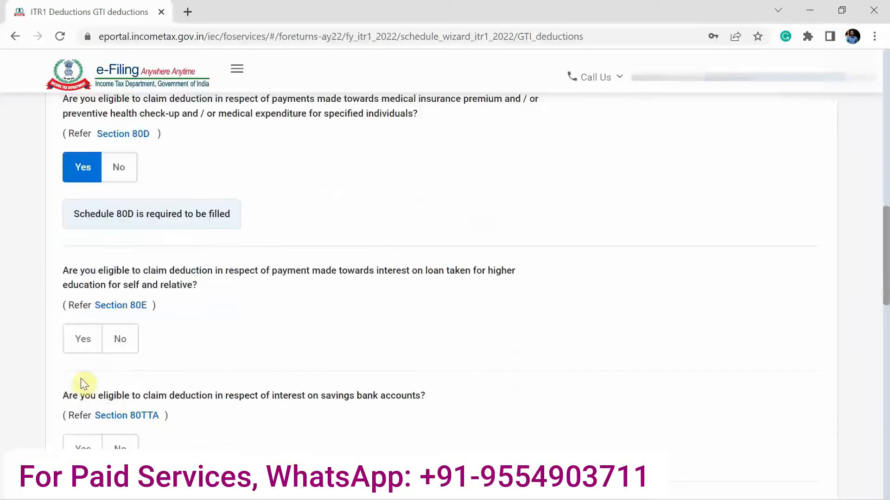
scroll(81, 378, down, 2)
click(126, 228)
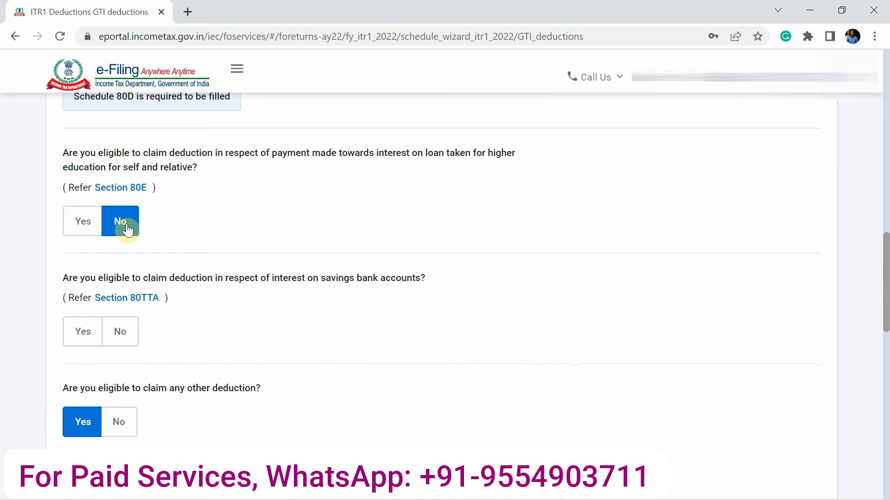
scroll(127, 228, down, 2)
click(82, 241)
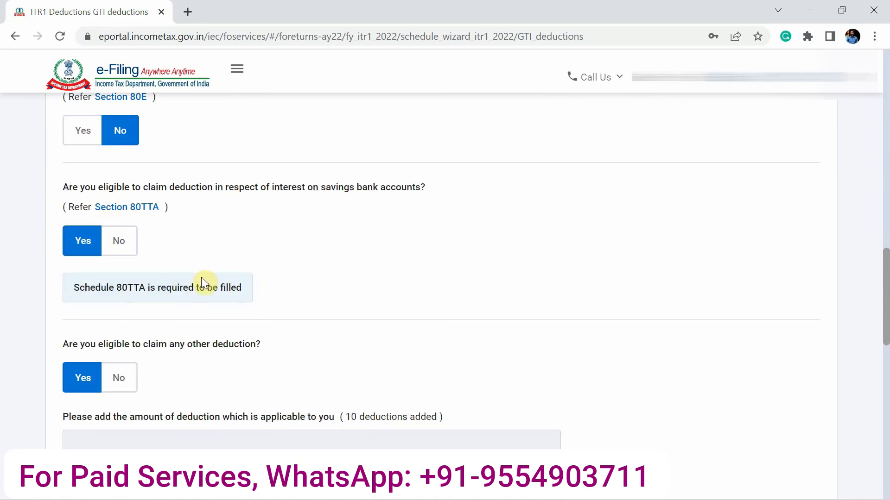
- Keep only 80DD selected among the other deductions, enter 35,000 from the Excel computation for it, and continue to the verification page
scroll(202, 278, down, 2)
scroll(129, 268, down, 4)
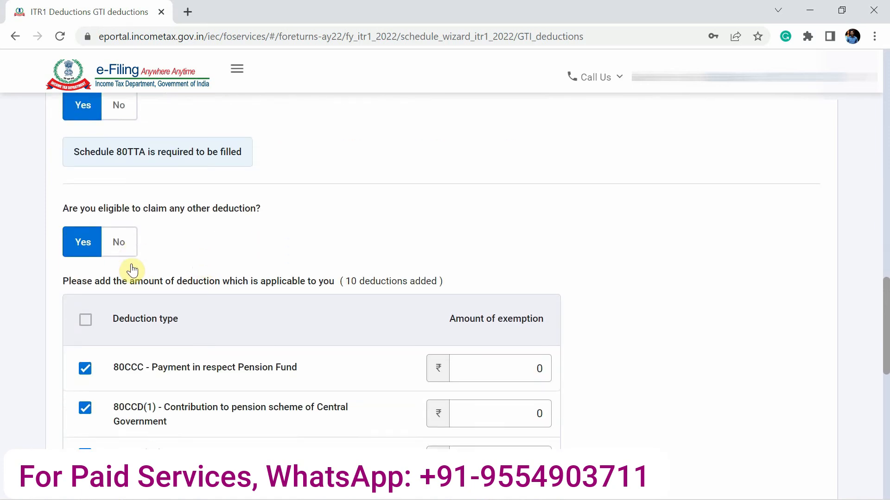
click(85, 297)
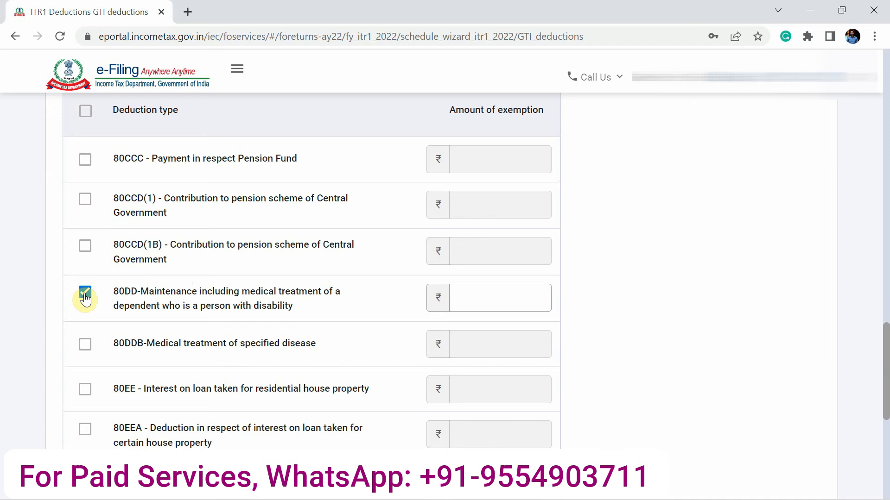
key(alt+Tab)
scroll(494, 297, down, 2)
click(370, 357)
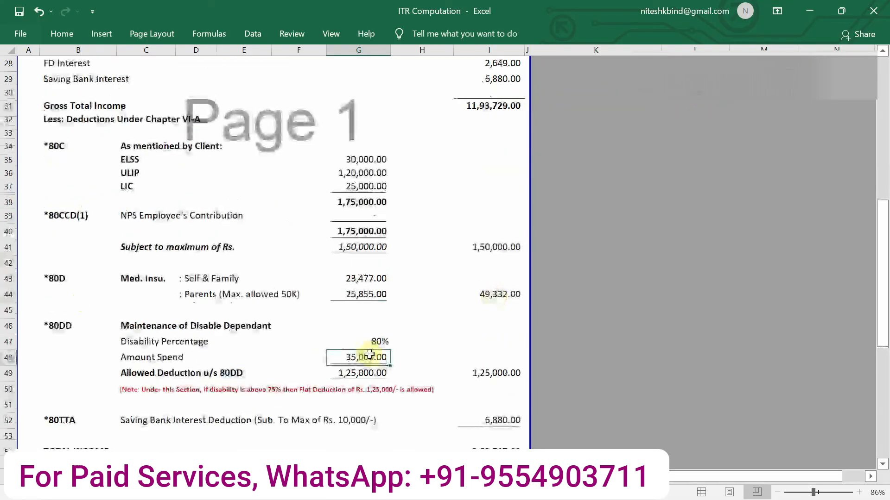
key(alt+Tab)
text(35,000)
click(682, 252)
scroll(682, 252, down, 1)
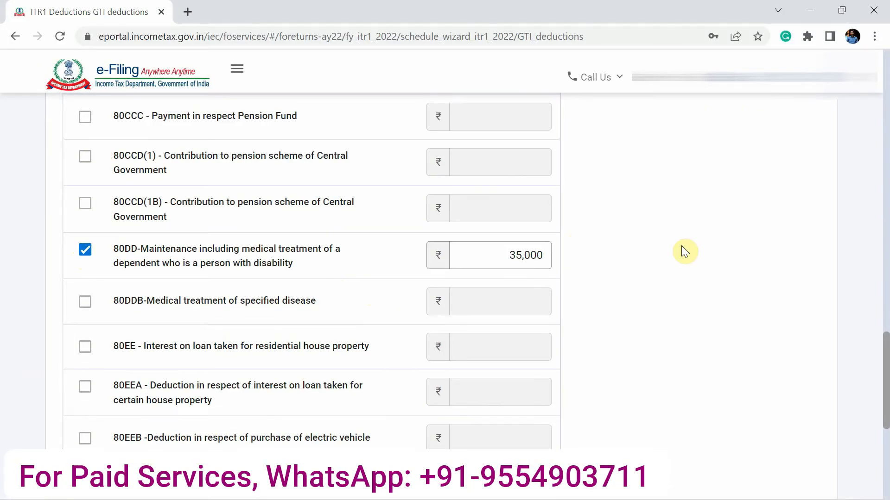
scroll(683, 250, down, 6)
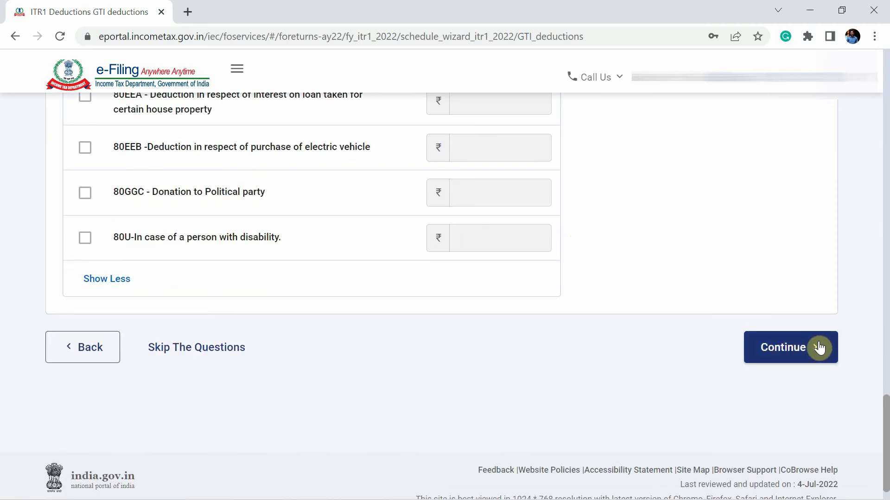
click(818, 348)
- Open the 80D deduction for editing and answer No to whether any family member excluding parents is a senior citizen
scroll(740, 355, down, 1)
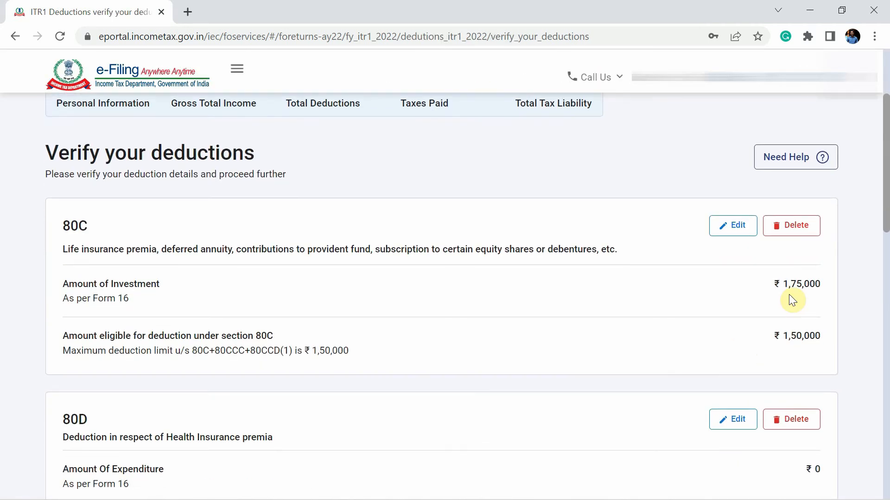
scroll(731, 362, down, 3)
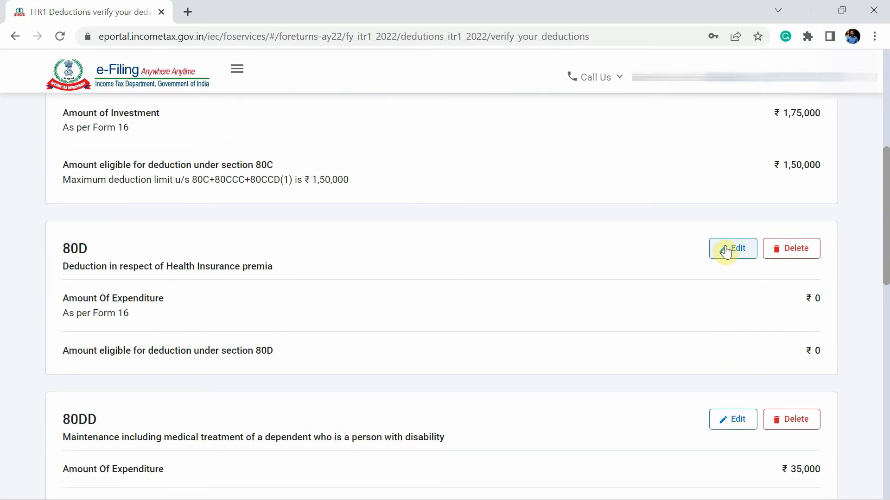
click(726, 249)
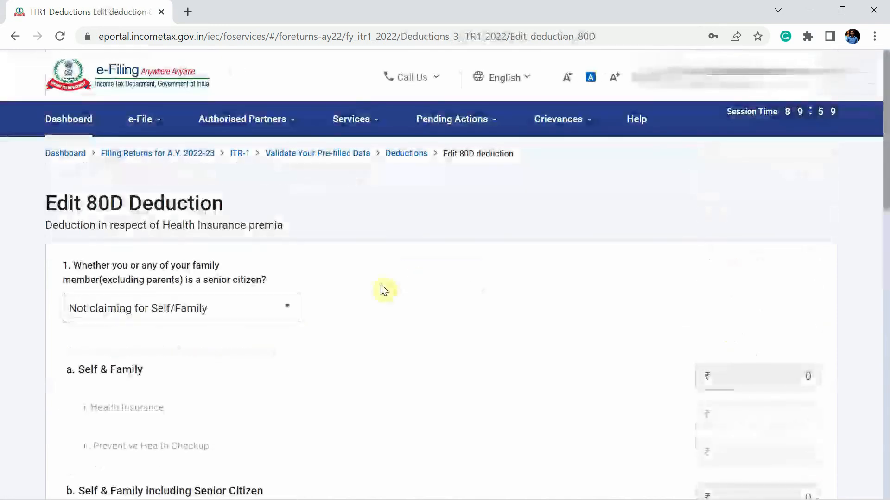
scroll(383, 290, down, 3)
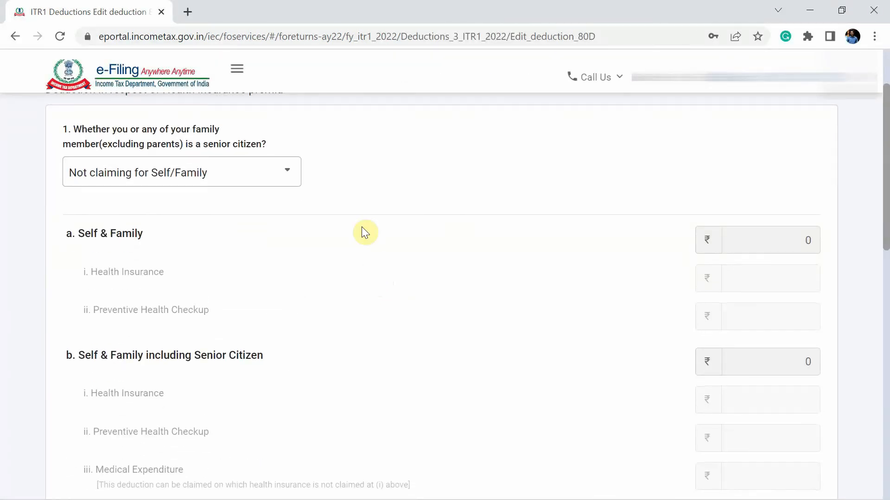
click(224, 172)
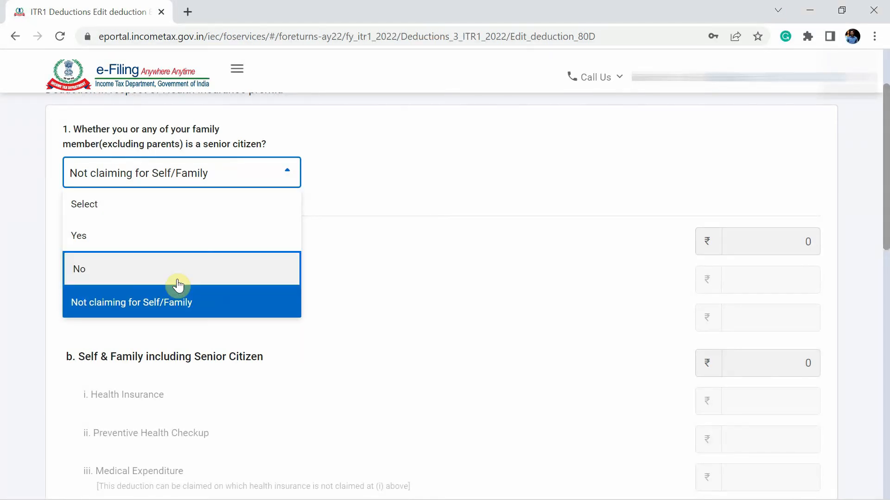
click(156, 267)
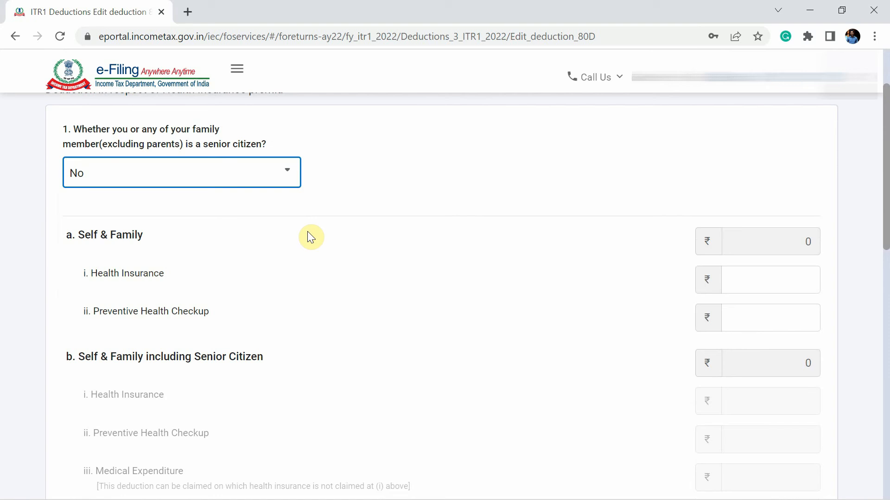
click(445, 195)
- Enter 23,477 from the Excel computation as the health insurance amount for self and family under 80D
click(760, 271)
key(alt+Tab)
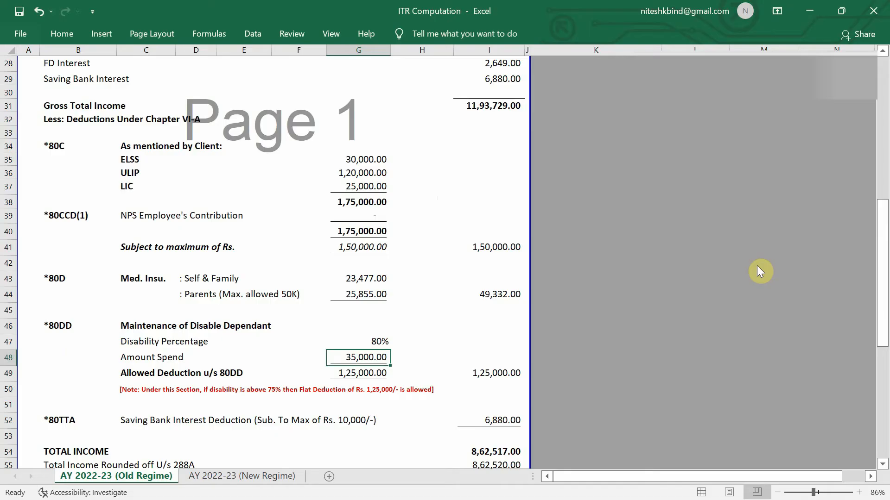
click(372, 278)
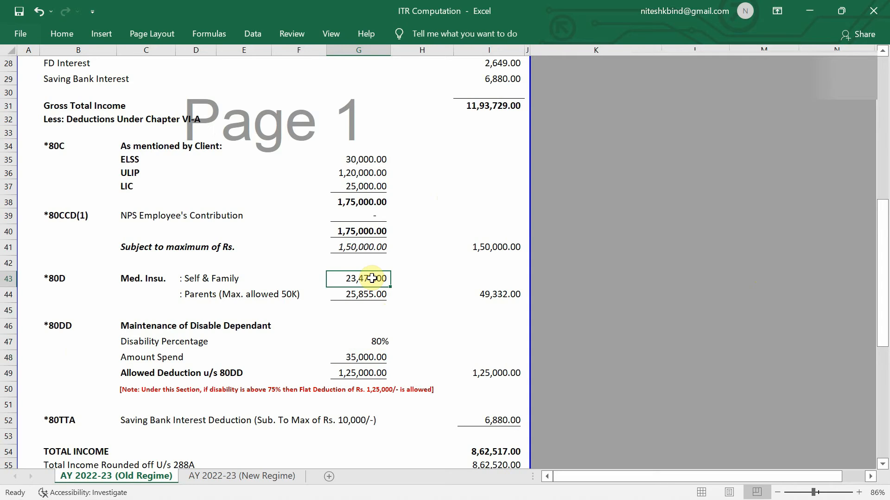
key(alt+Tab)
text(234)
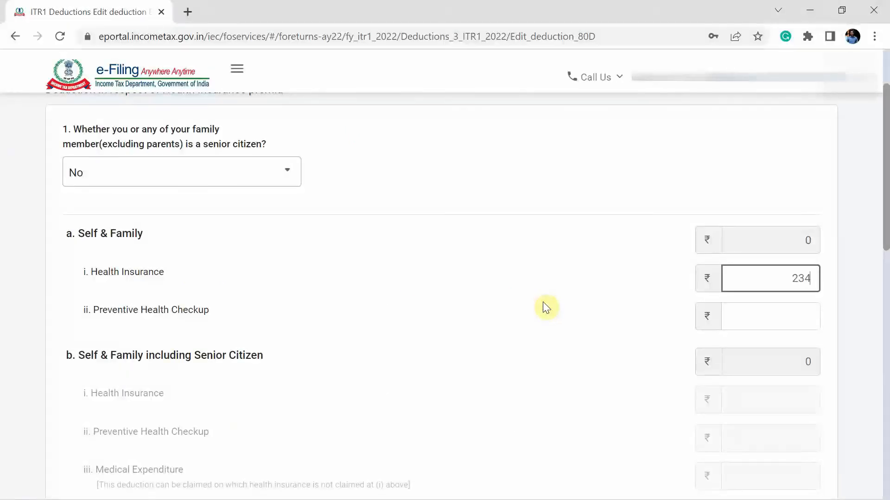
text(77)
- Answer Yes to whether any one of the parents is a senior citizen in the 80D deduction
scroll(886, 304, down, 8)
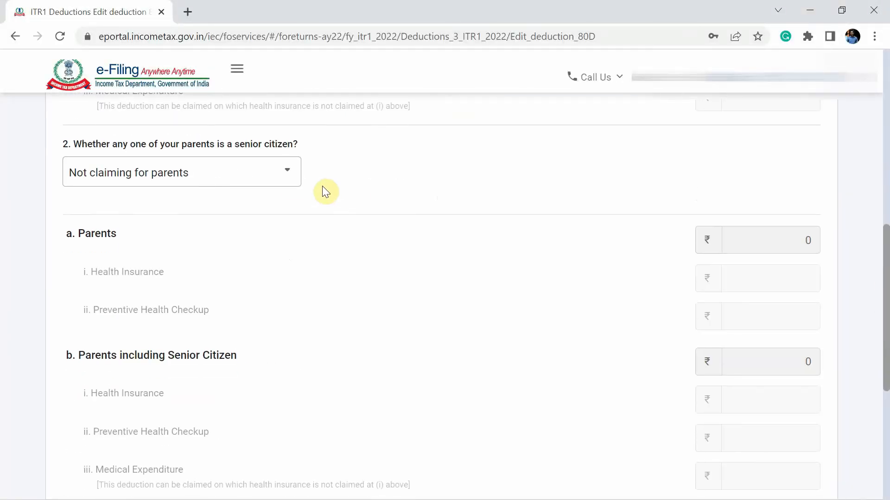
click(283, 181)
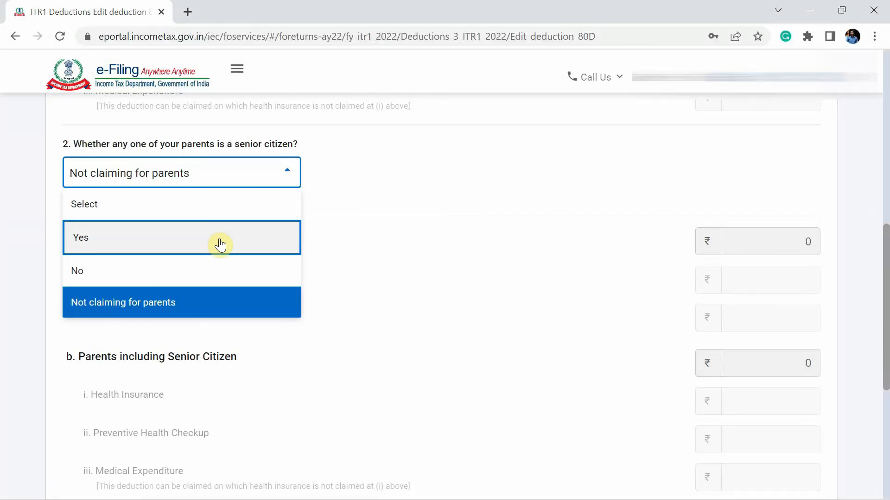
click(220, 241)
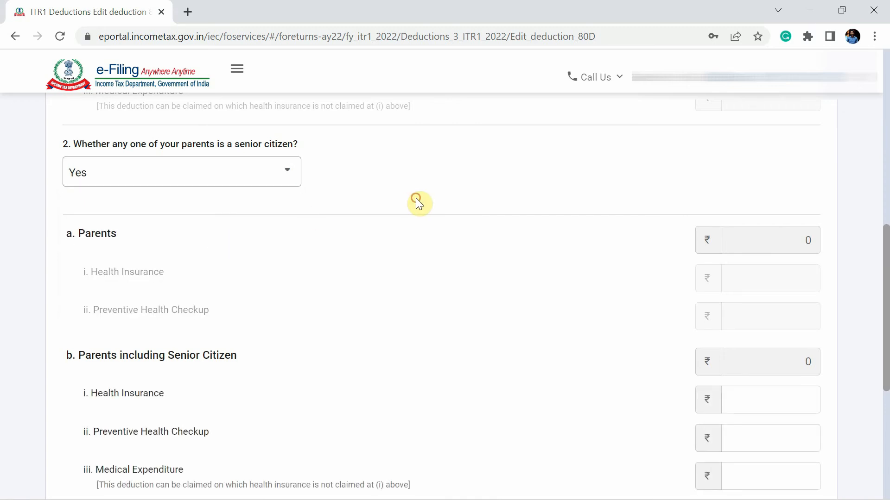
- Copy 25,855 from the Excel computation into health insurance for parents including senior citizen, and save the 80D deduction
scroll(416, 199, down, 4)
click(731, 212)
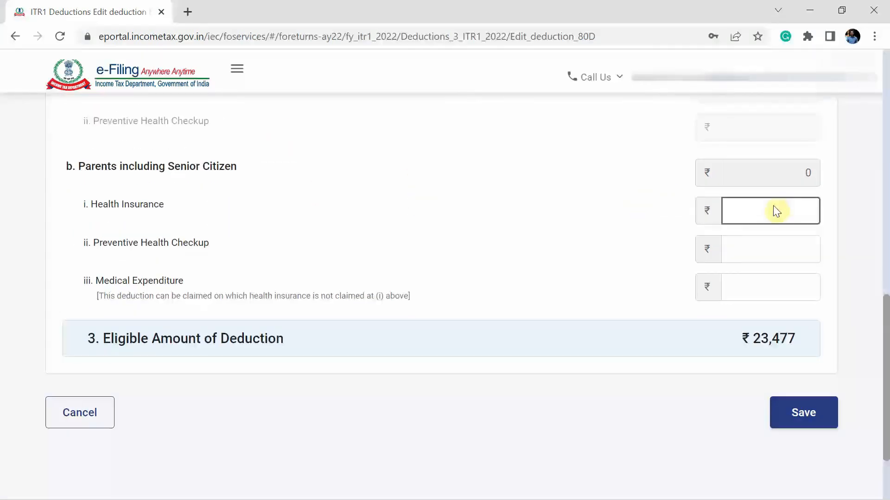
key(alt+Tab)
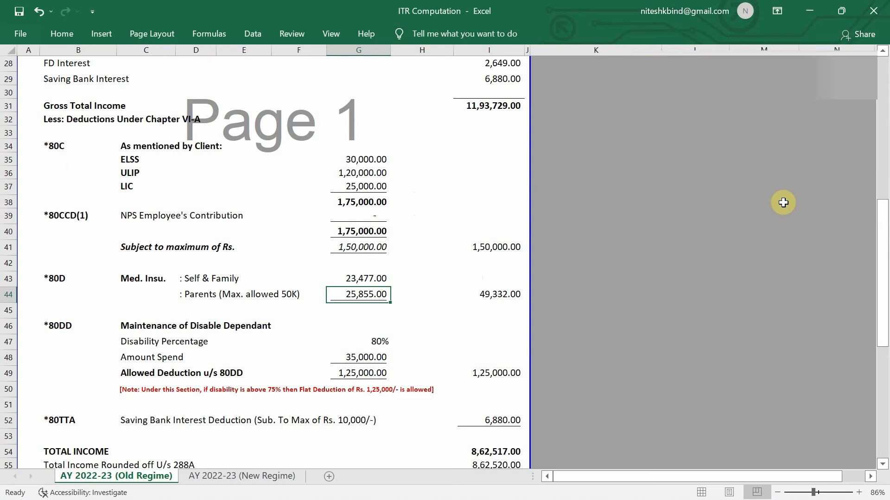
key(ctrl+c)
key(alt+Tab)
key(ctrl+v)
key(Tab)
click(806, 412)
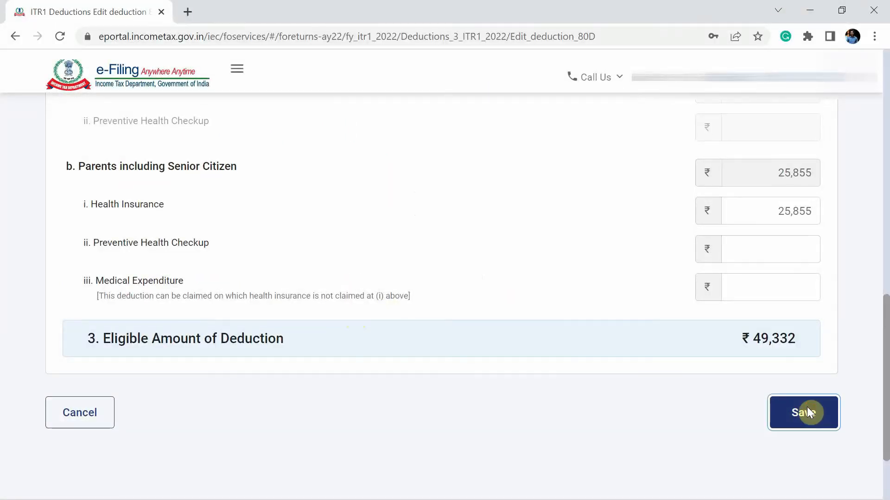
- Open the 80DD deduction for editing and choose Dependent person with Severe Disability as the category
scroll(734, 299, down, 7)
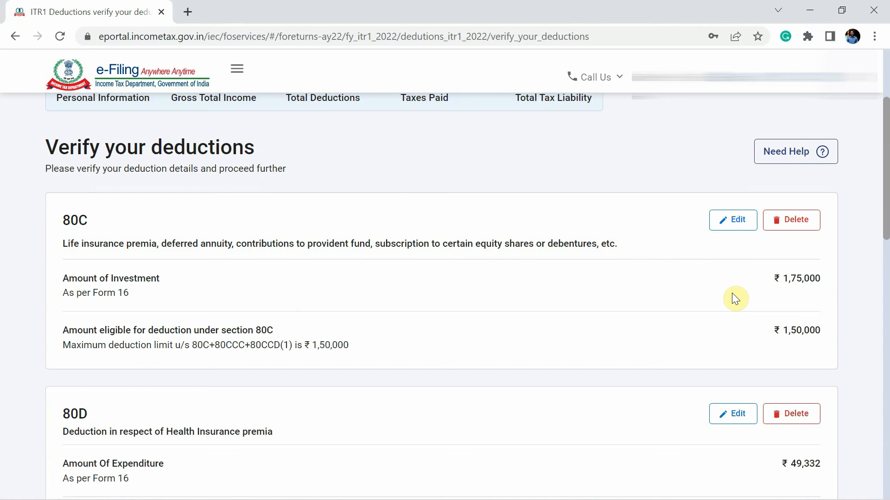
scroll(733, 293, down, 3)
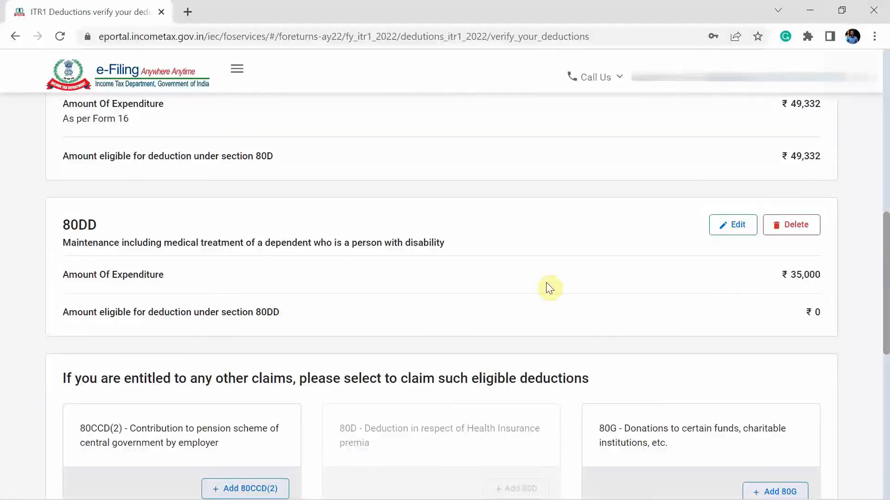
click(730, 230)
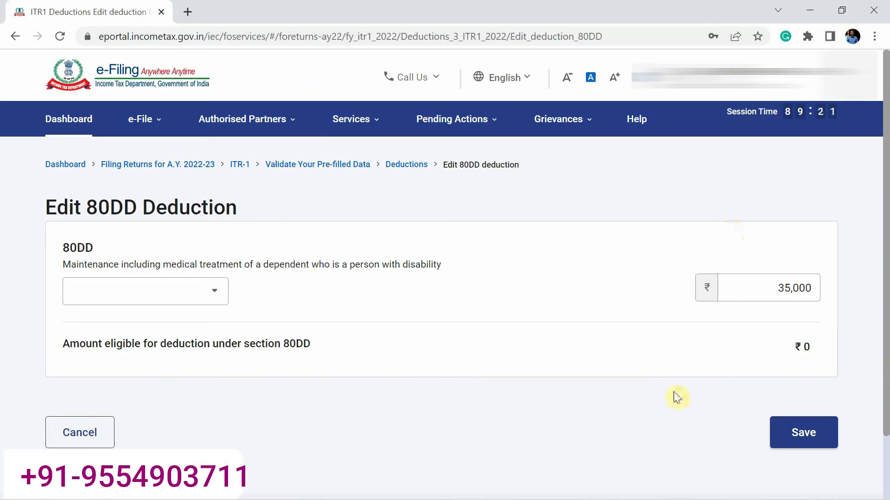
click(221, 291)
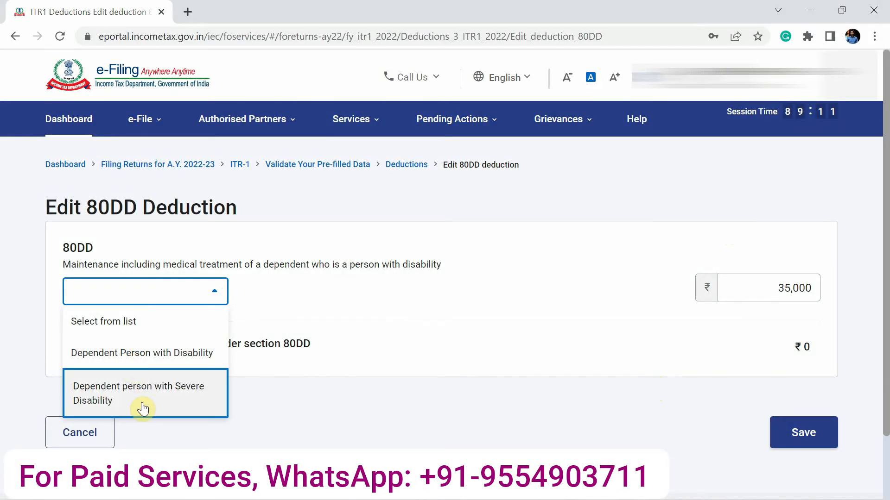
click(183, 398)
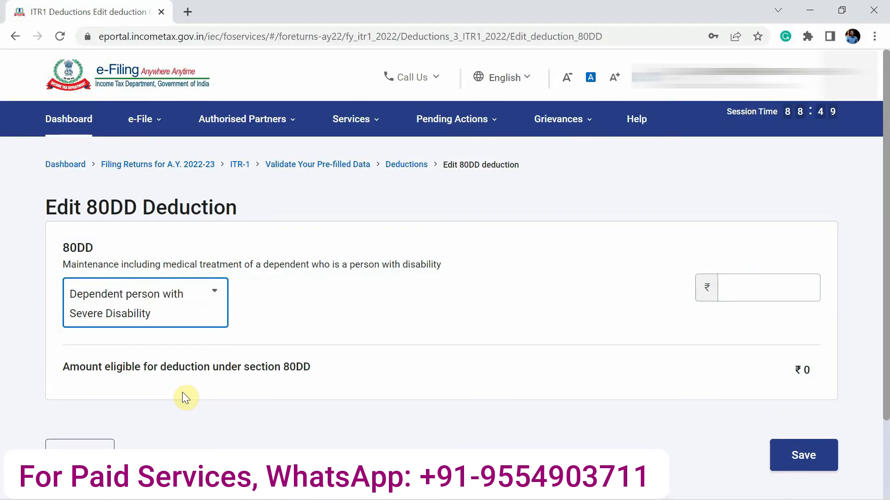
- Enter 35,000 again as the 80DD expenditure and save the deduction
click(794, 285)
text(35,000)
key(Tab)
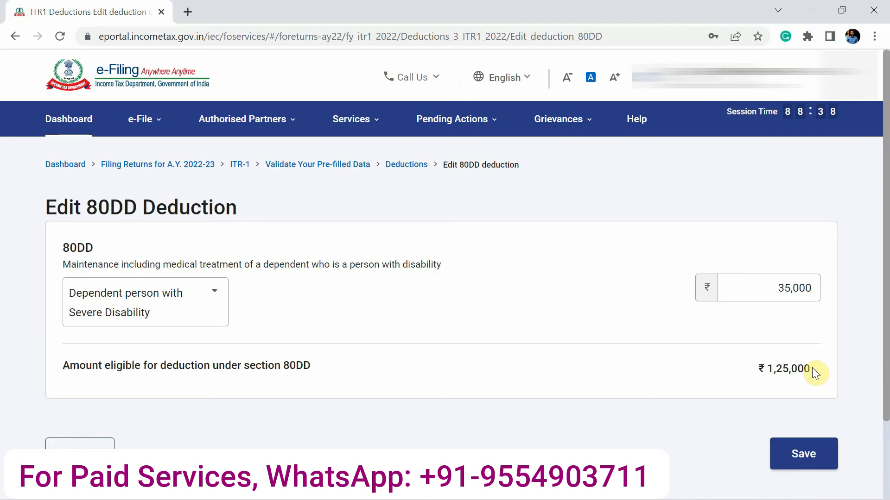
scroll(830, 368, down, 2)
click(812, 381)
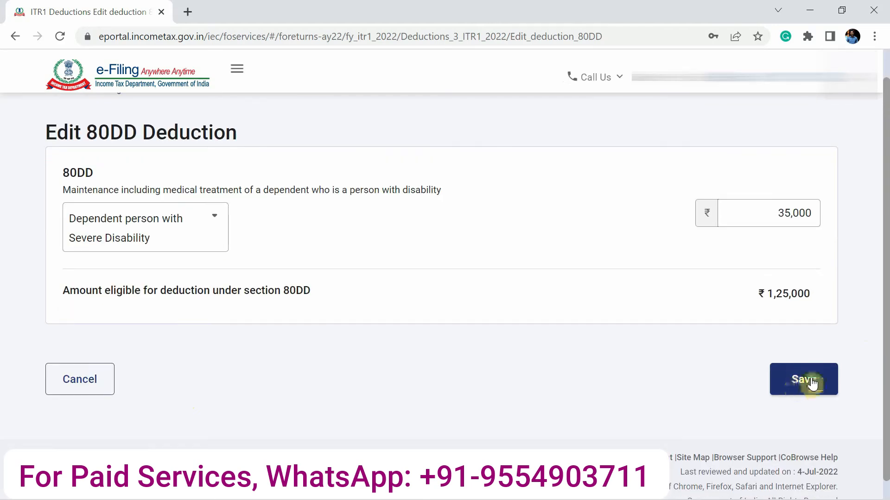
- Add an 80TTA deduction of 6,880 for interest on saving bank accounts, taking the amount from the Excel computation
scroll(812, 380, down, 4)
scroll(812, 378, down, 7)
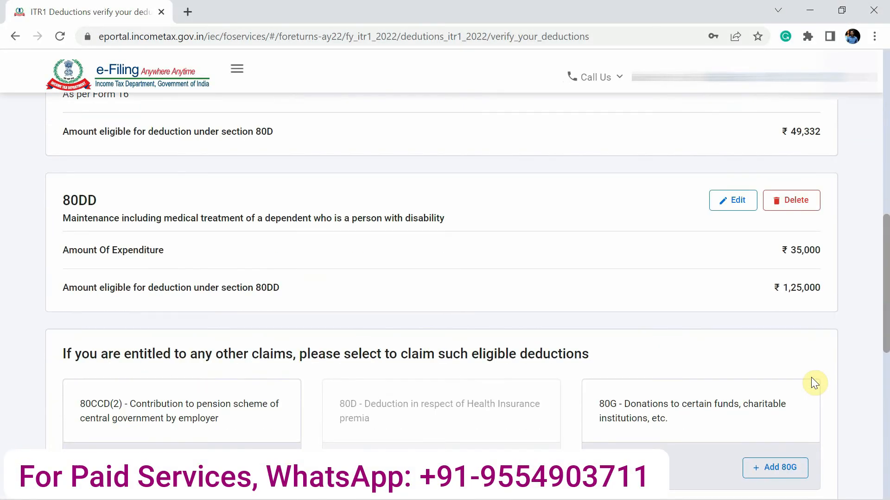
scroll(811, 378, down, 4)
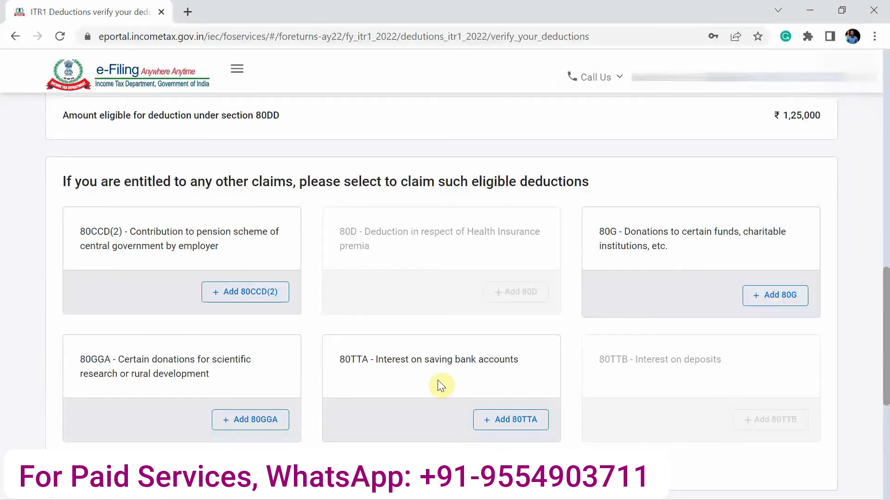
click(487, 419)
click(785, 246)
key(alt+Tab)
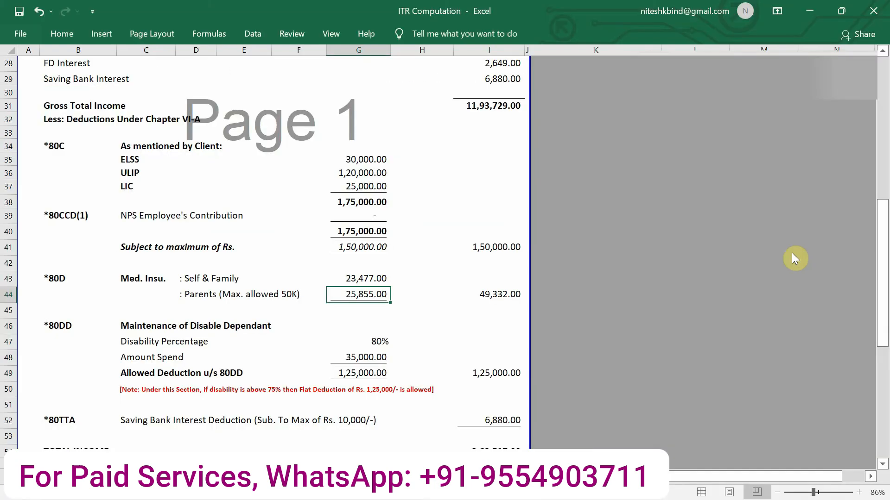
click(479, 411)
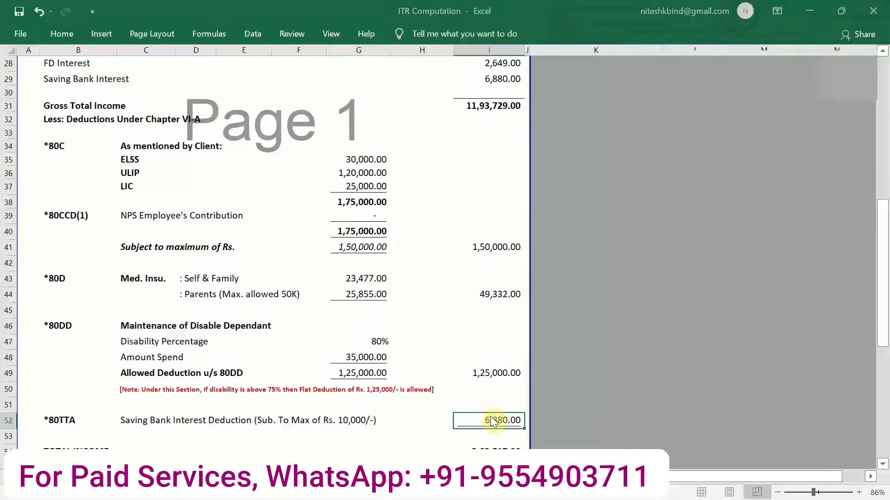
key(alt+Tab)
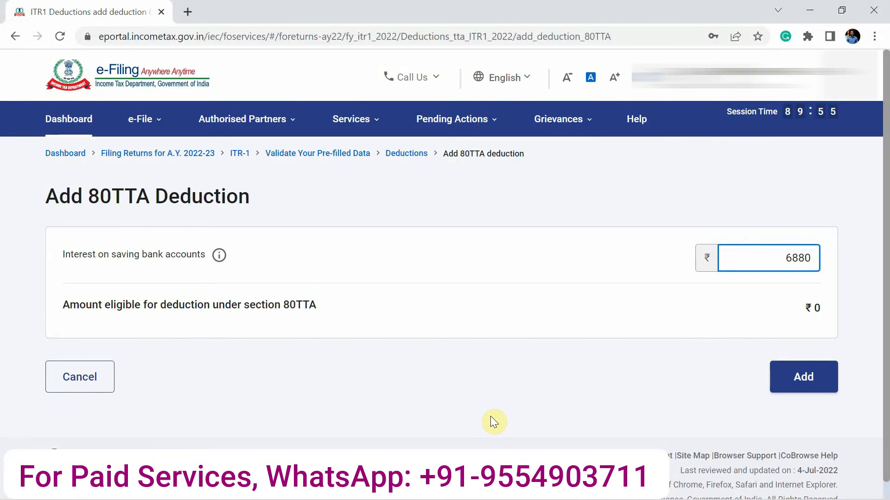
click(573, 400)
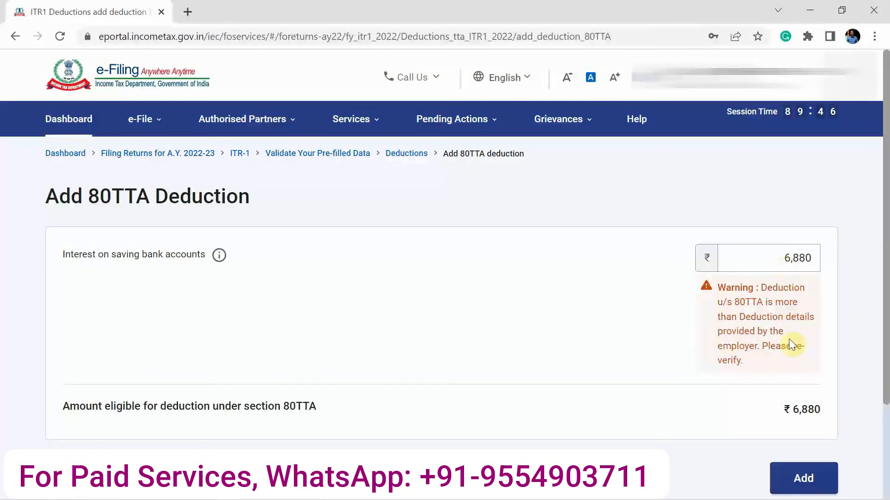
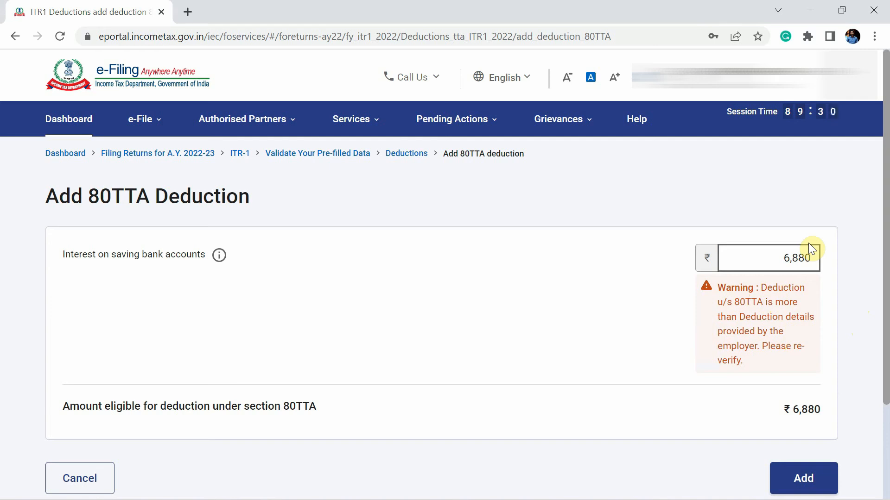
scroll(808, 243, down, 3)
click(802, 358)
- Check the listed deductions against the Excel computation and confirm the Total Deductions section
scroll(808, 364, down, 8)
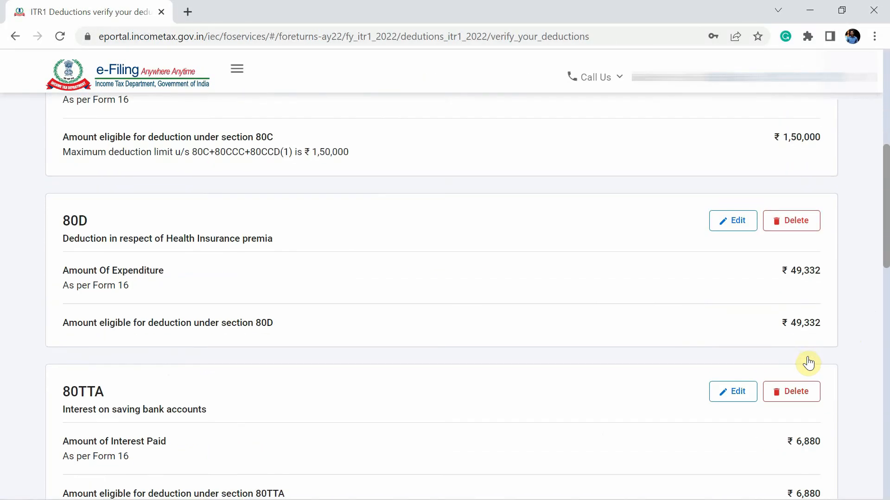
scroll(808, 364, down, 7)
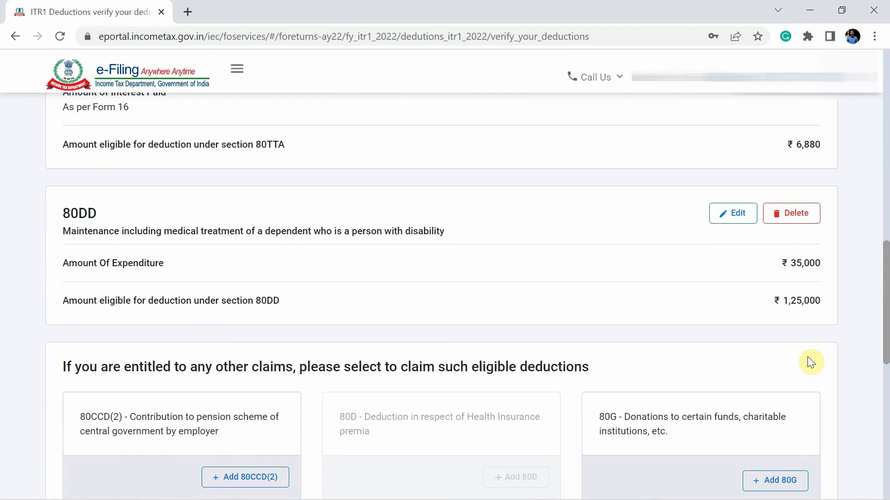
scroll(810, 362, down, 3)
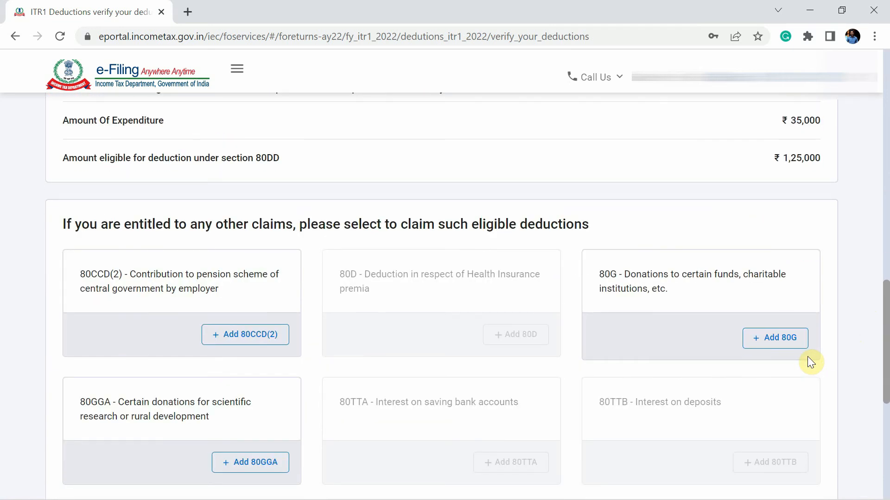
key(alt+Tab)
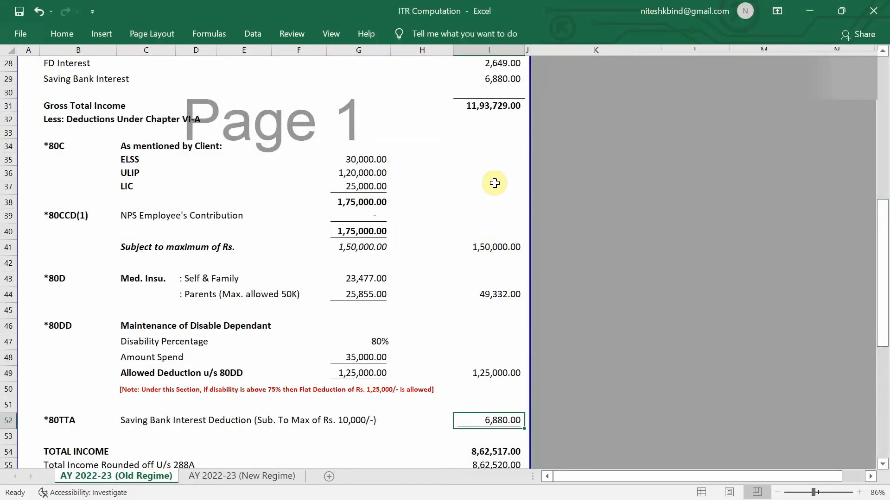
key(alt+Tab)
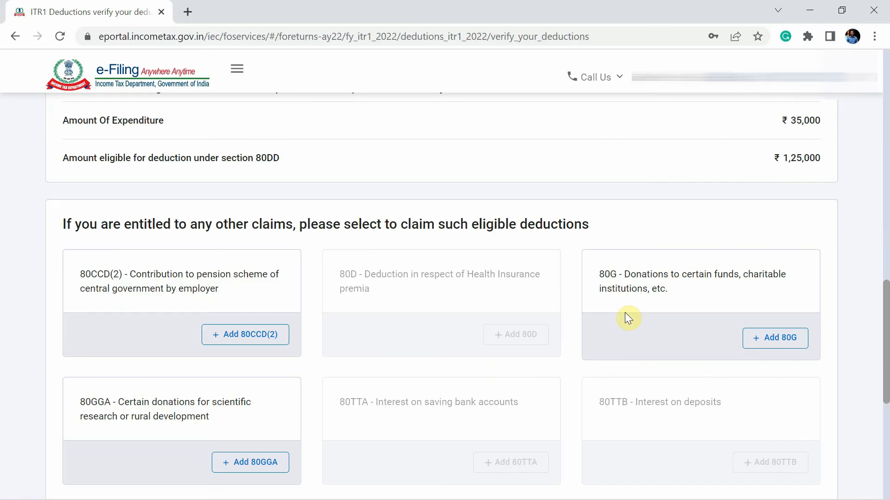
scroll(626, 315, down, 4)
scroll(627, 318, down, 3)
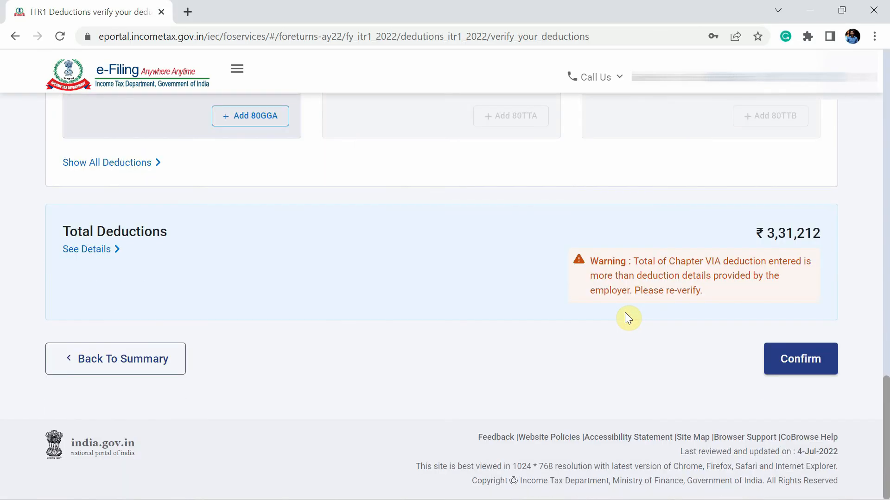
click(807, 361)
- Open the Tax Paid section and expand the details of tax deducted at source on salary income to review the deductor entry
scroll(808, 360, down, 7)
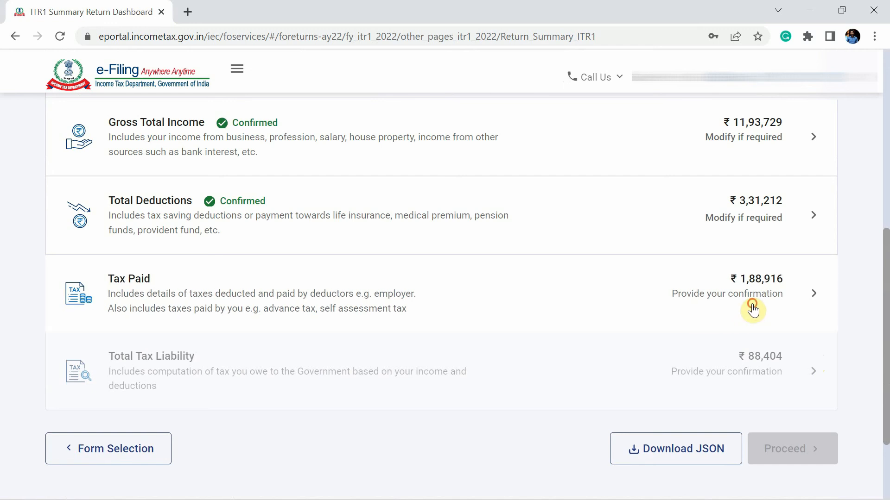
click(748, 305)
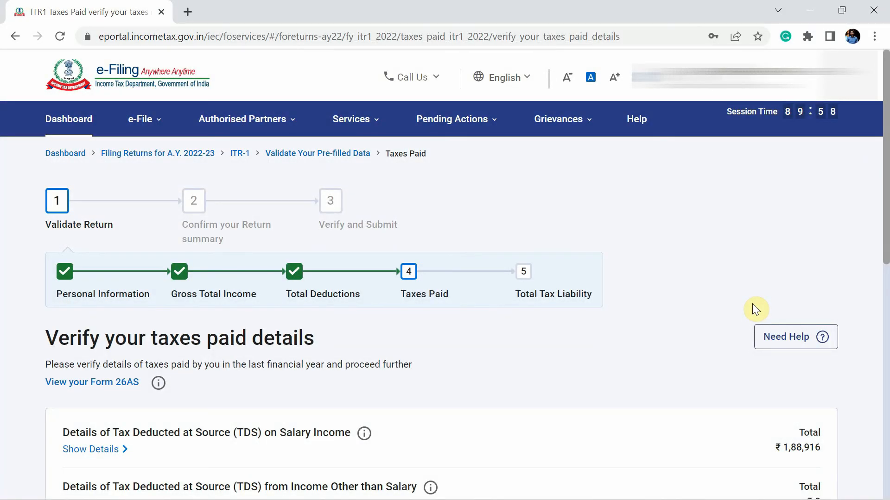
scroll(755, 309, down, 2)
scroll(754, 309, down, 1)
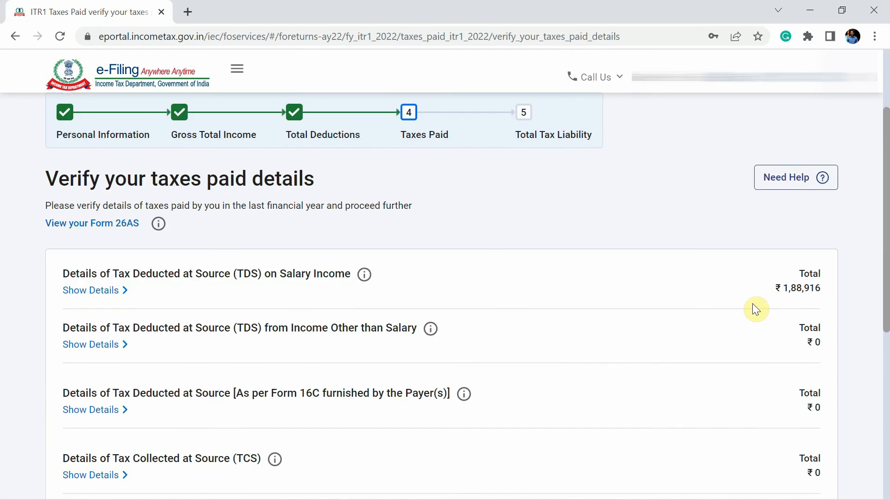
scroll(542, 313, down, 2)
scroll(543, 314, up, 3)
scroll(540, 310, up, 2)
scroll(537, 307, down, 3)
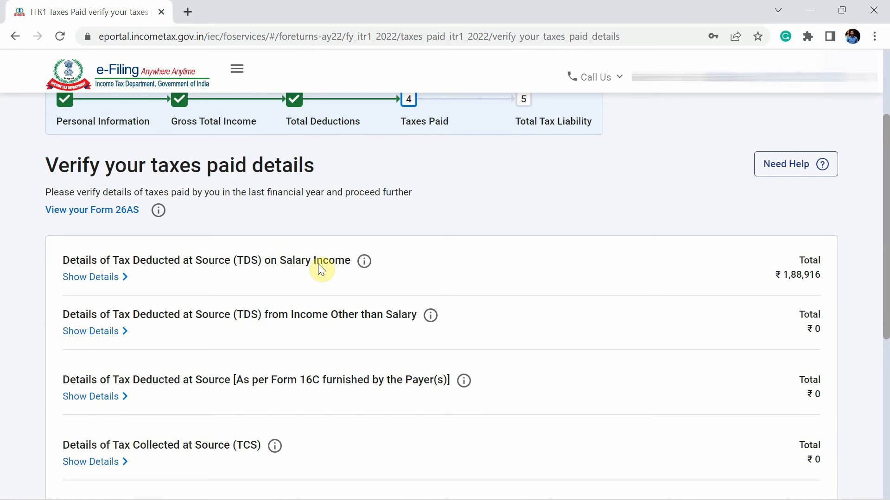
click(112, 278)
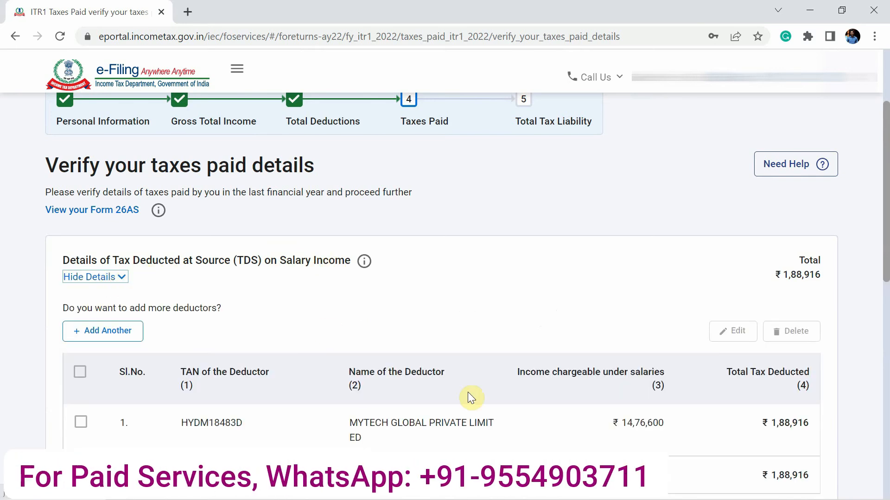
scroll(472, 398, down, 3)
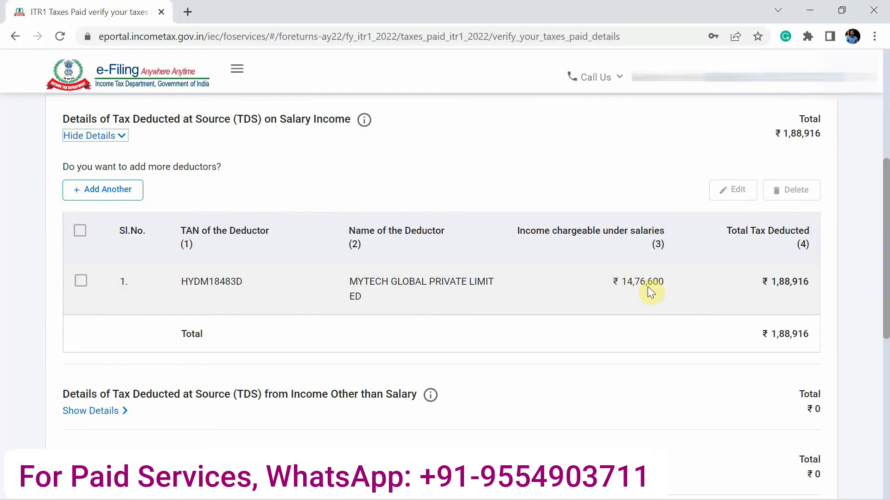
- Open the Form 26AS page on TRACES from the e-Filing portal, confirming the redirect disclaimer and agreeing to the Form 16/16A usage terms
scroll(653, 274, up, 7)
click(134, 119)
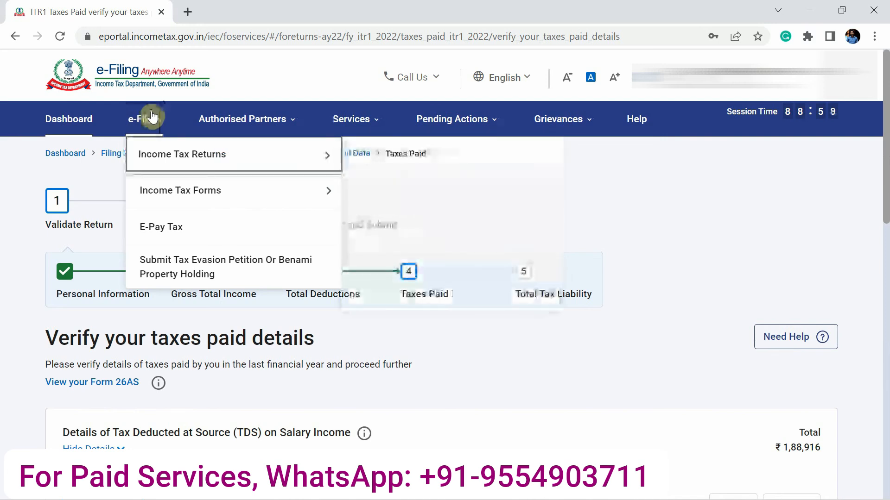
mouse_move(185, 155)
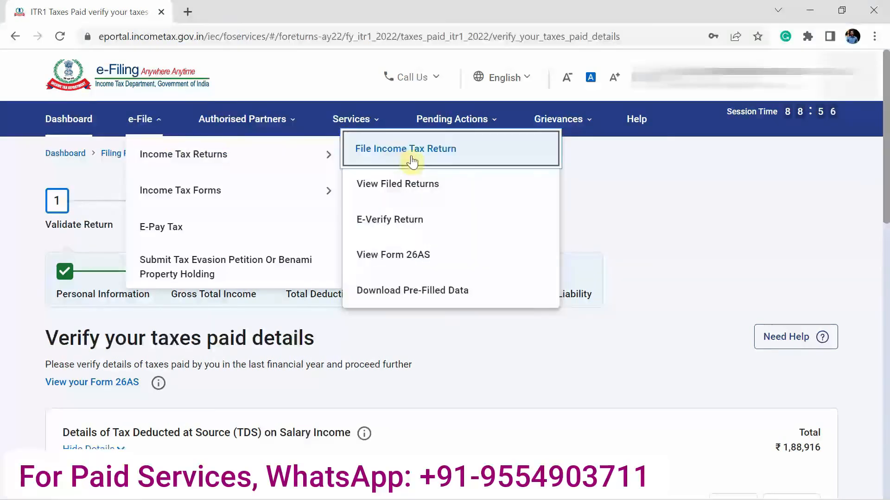
click(416, 262)
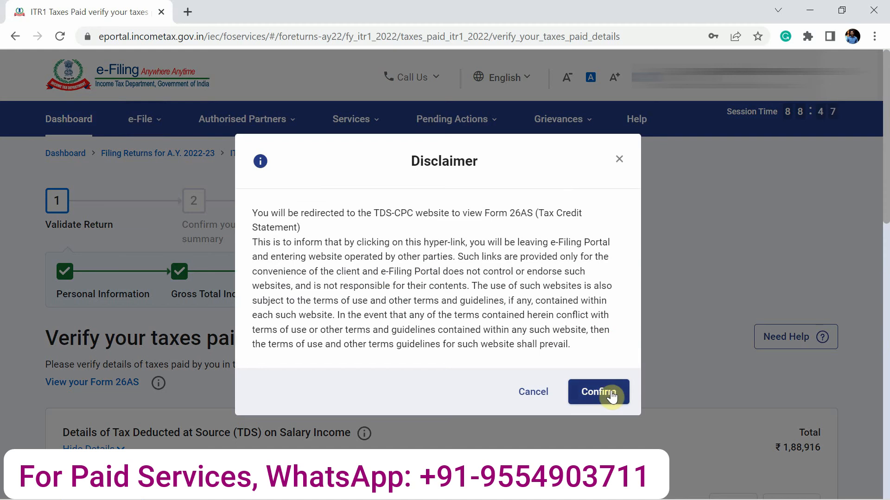
click(601, 400)
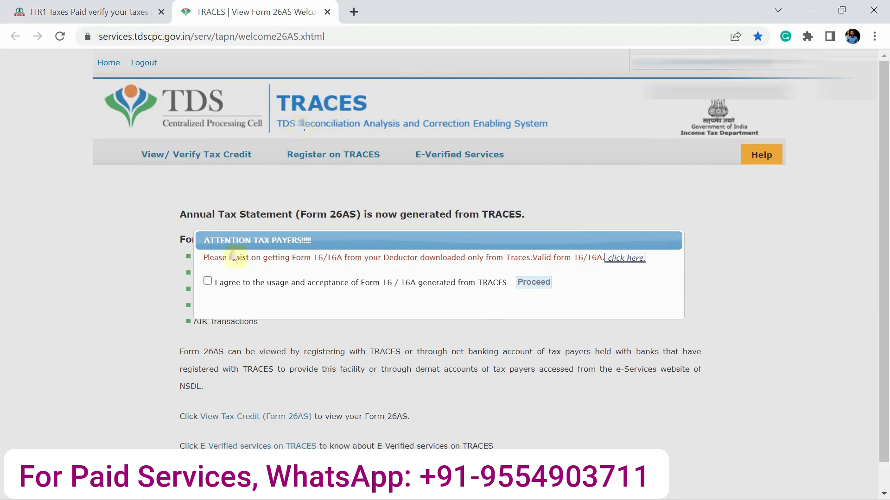
click(208, 281)
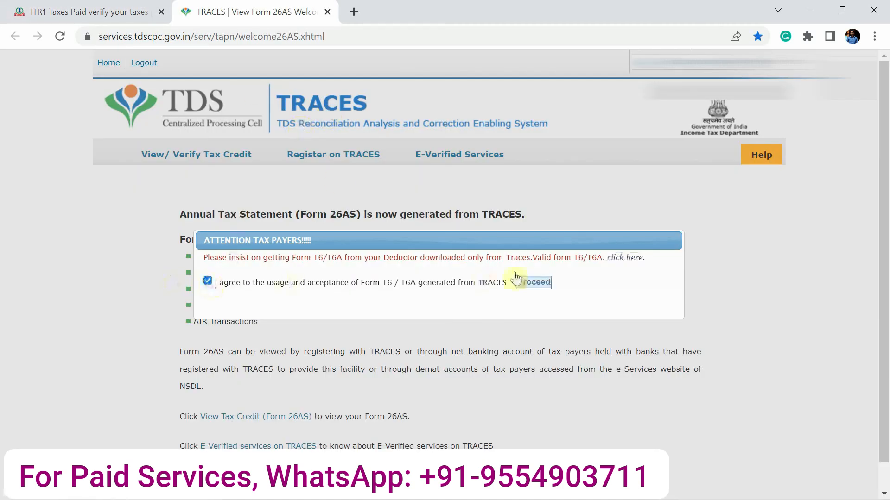
click(533, 283)
click(290, 415)
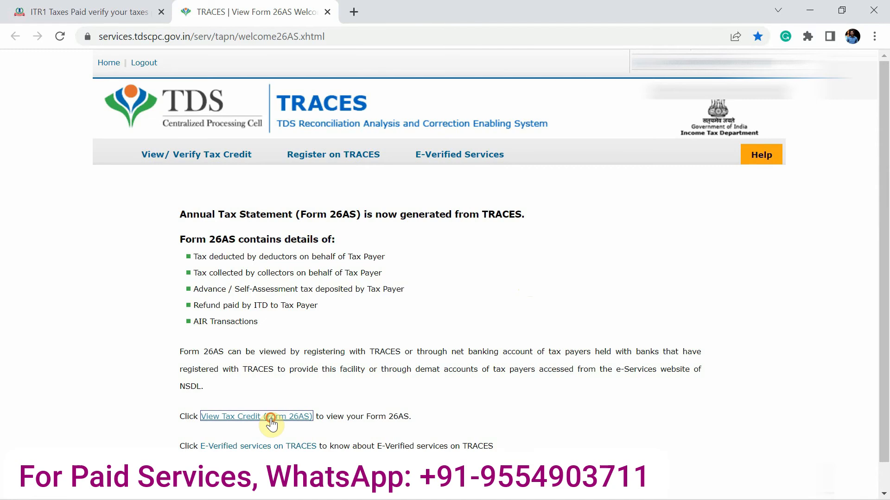
- View Form 26AS for assessment year 2022-23 in HTML format
click(519, 248)
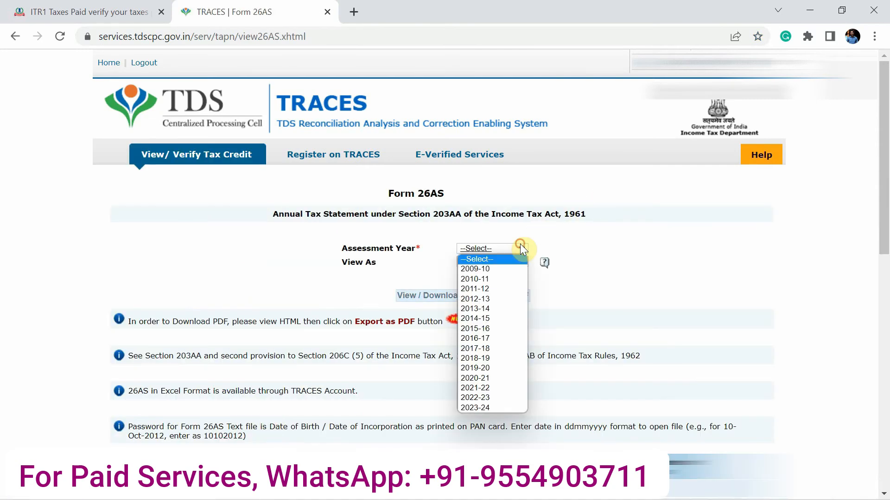
click(496, 401)
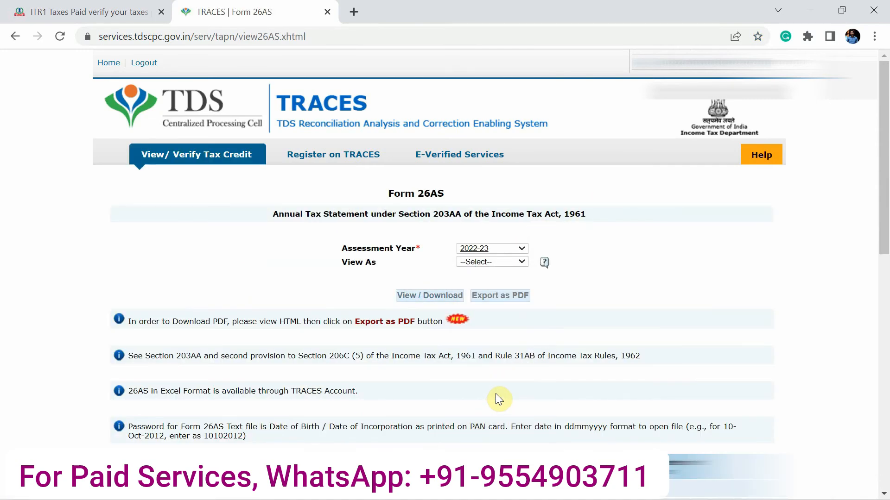
click(520, 263)
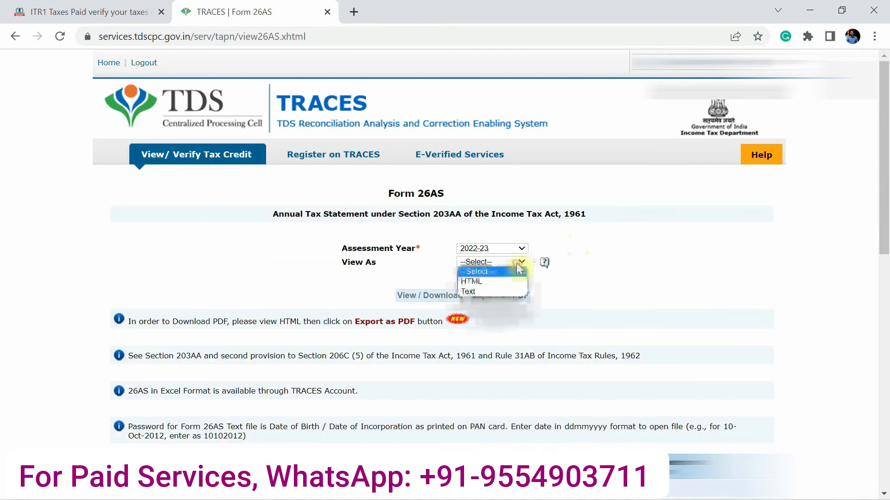
click(493, 282)
click(435, 297)
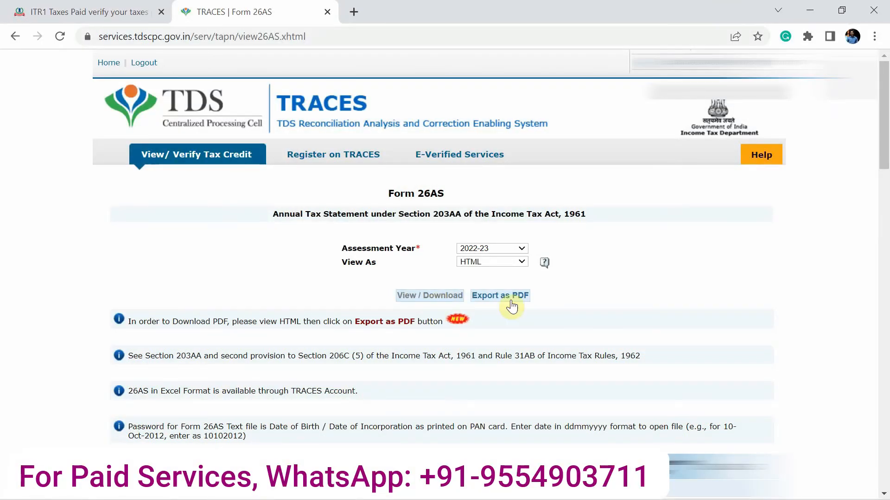
- Compare the salary amount and tax deducted in Part A of Form 26AS with the deductor entry in the return
scroll(705, 349, down, 10)
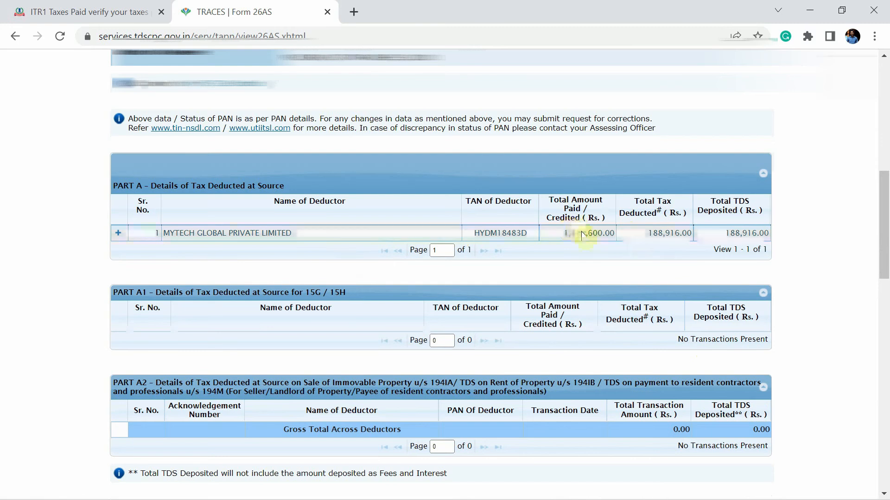
key(ctrl+shift+Tab)
scroll(666, 336, down, 5)
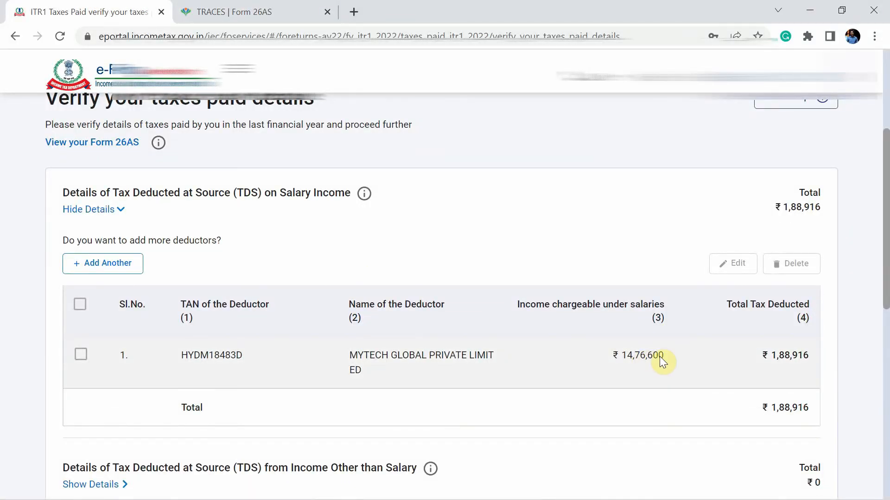
key(ctrl+Tab)
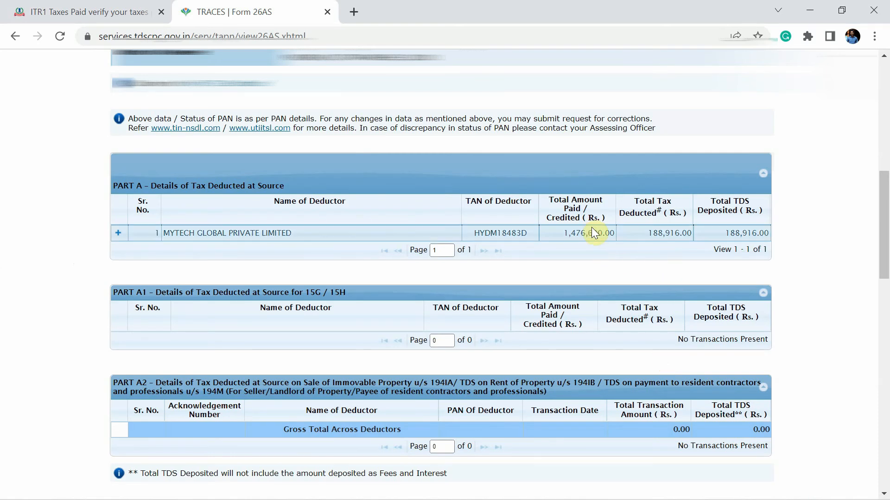
key(ctrl+shift+Tab)
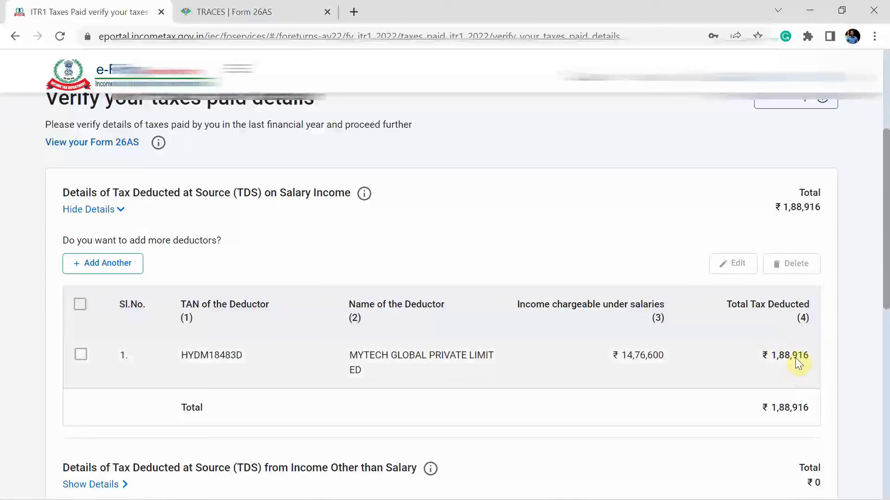
key(ctrl+Tab)
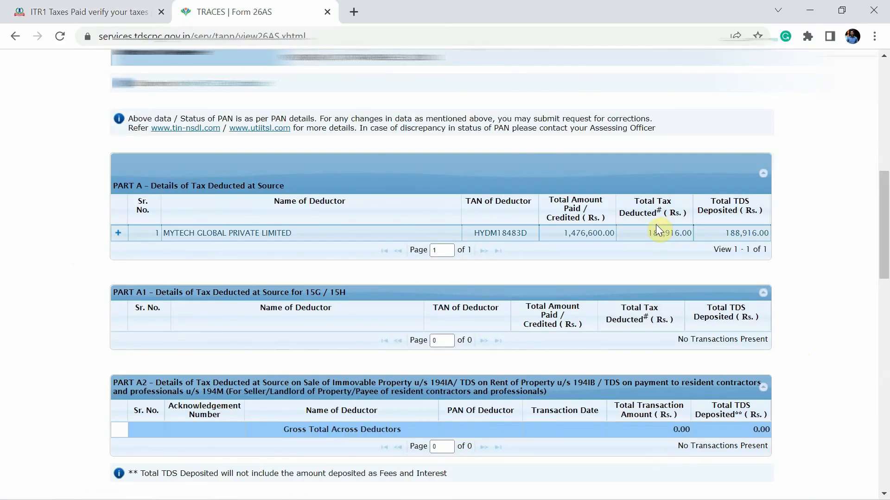
- Return to the ITR-1 page and confirm the taxes paid details
key(ctrl+shift+Tab)
scroll(664, 235, down, 10)
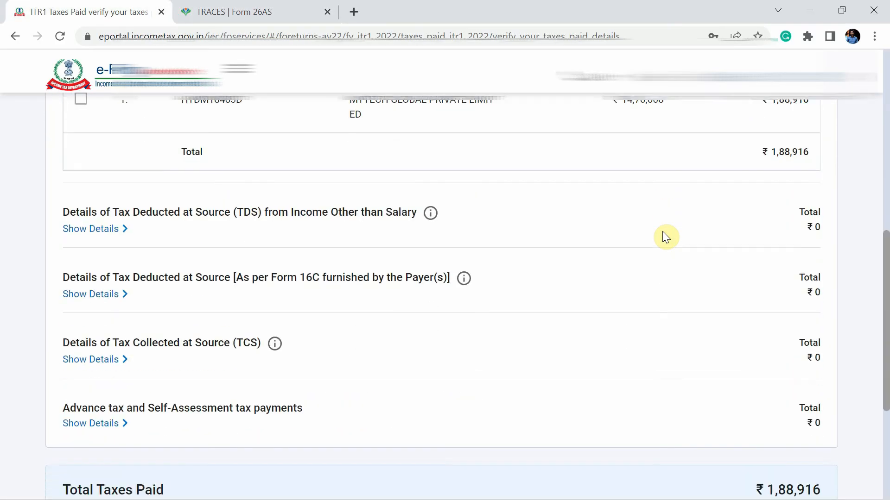
click(783, 336)
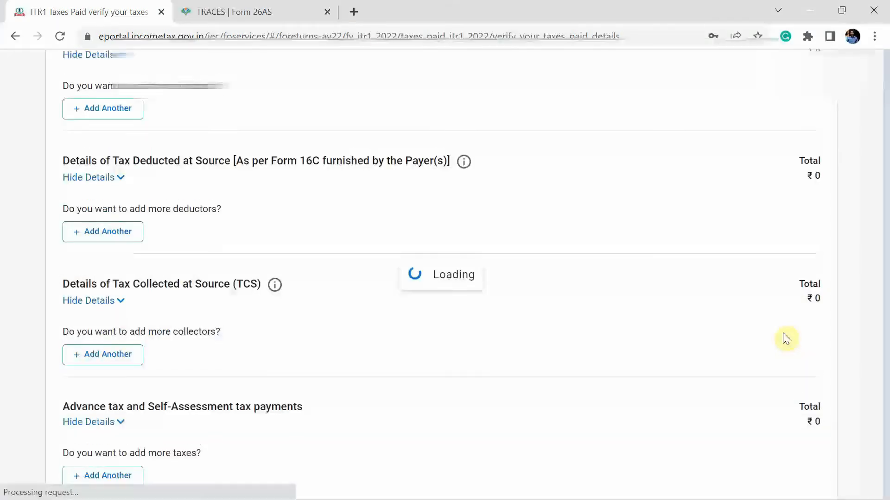
- Open the Total Tax Liability section, review the income and tax computation, and confirm it
scroll(784, 340, down, 7)
scroll(785, 340, down, 5)
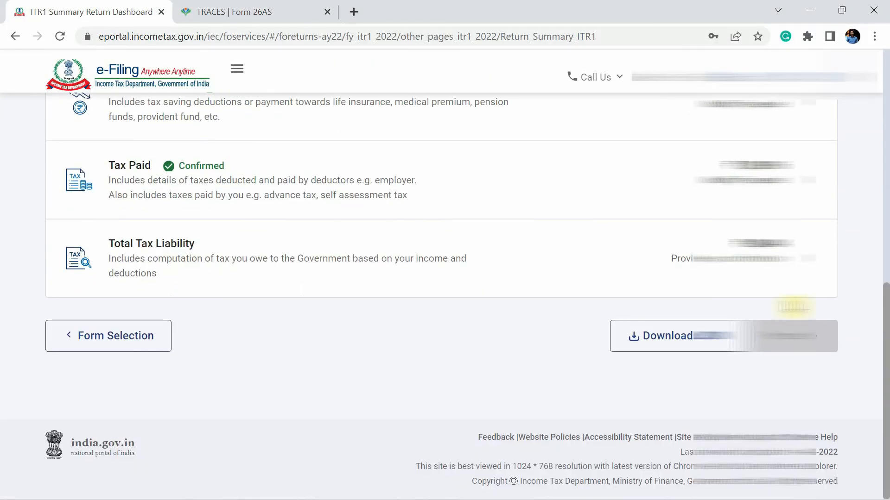
click(751, 262)
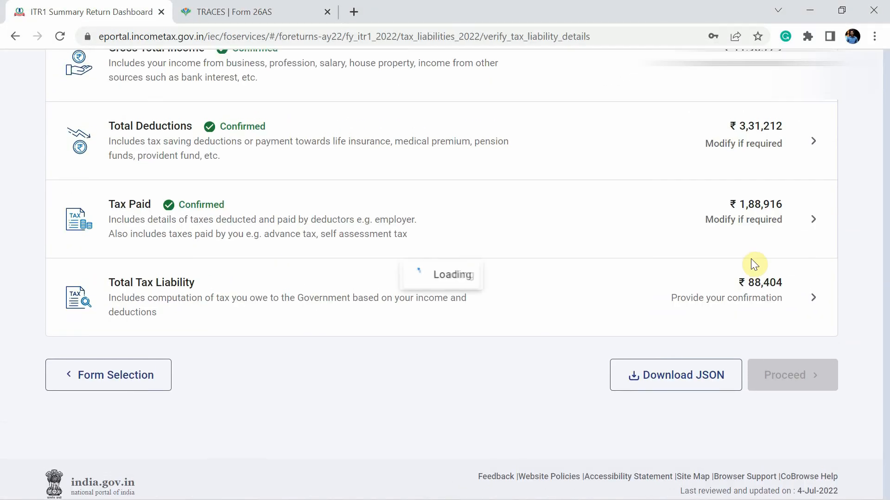
scroll(751, 261, down, 3)
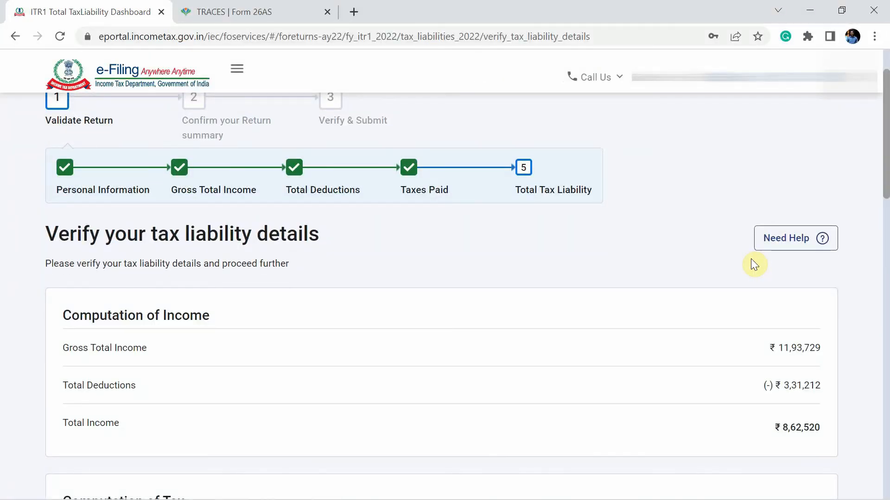
scroll(750, 259, down, 3)
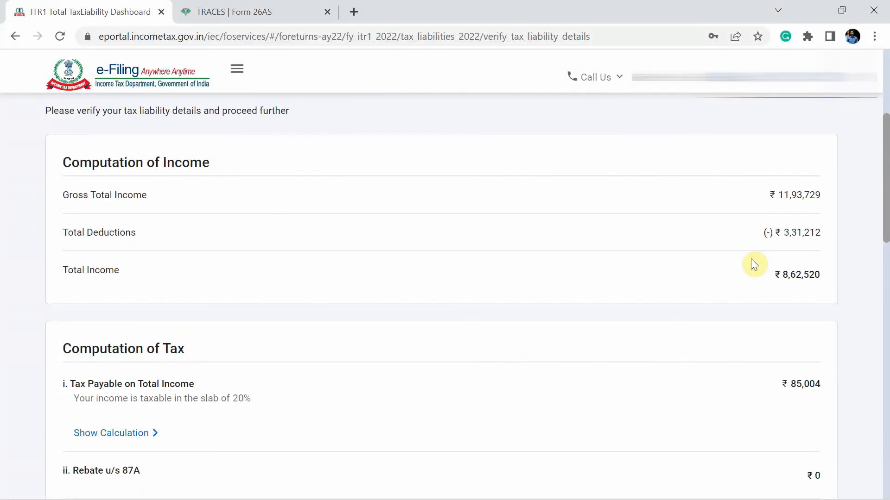
scroll(750, 260, down, 6)
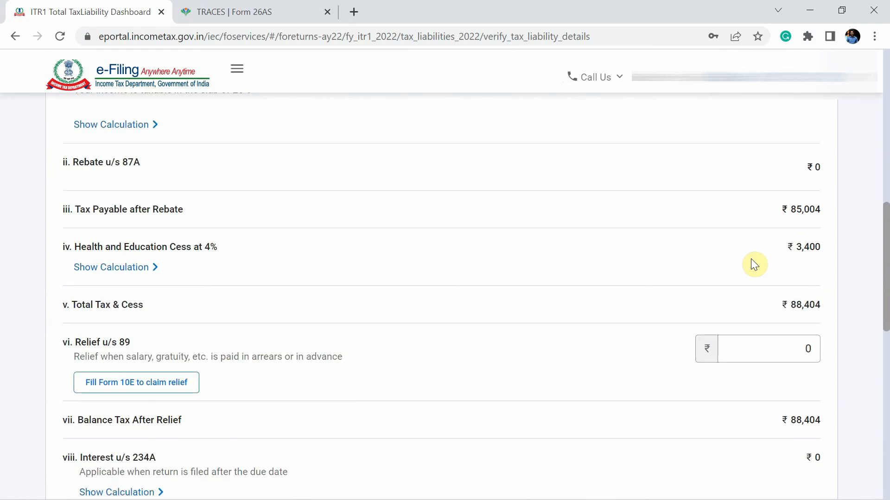
scroll(751, 263, down, 4)
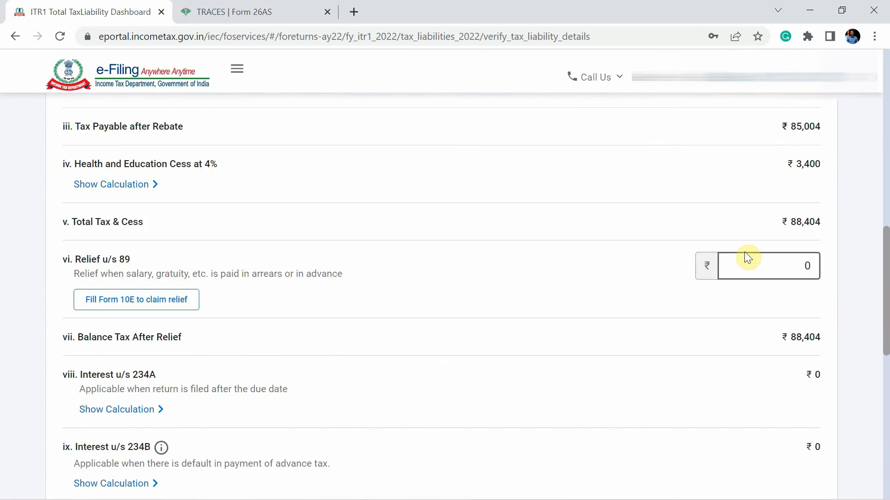
scroll(751, 262, down, 8)
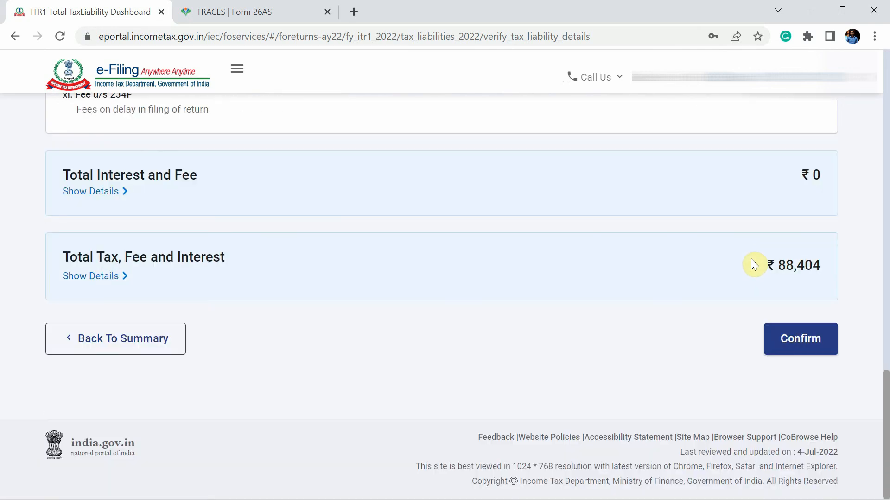
click(810, 333)
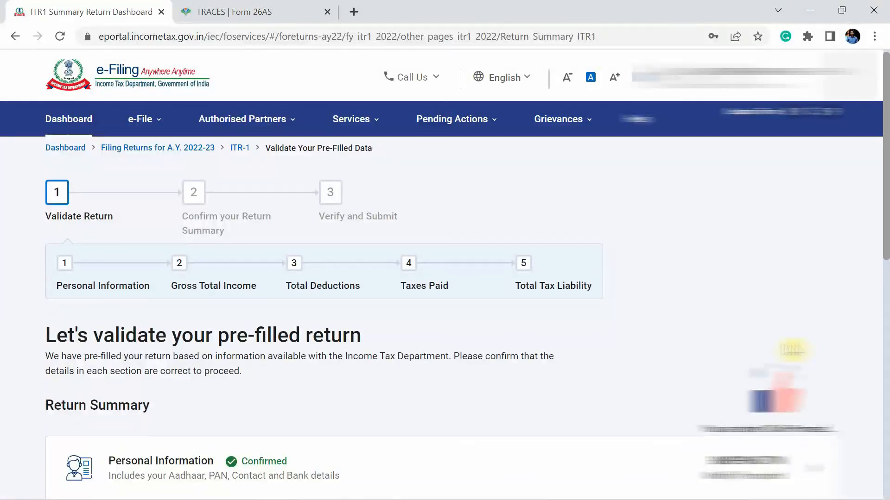
- Check that every return section is confirmed and proceed to the tax summary
scroll(792, 351, down, 5)
scroll(791, 352, down, 3)
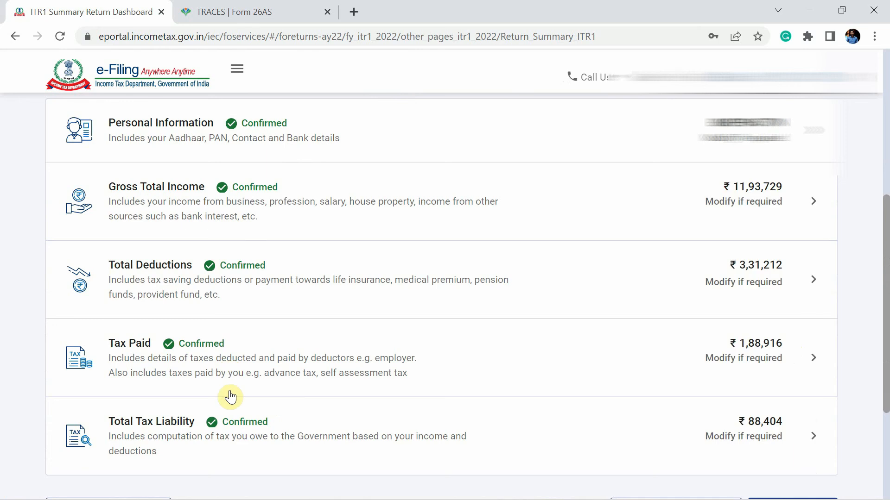
scroll(628, 412, down, 4)
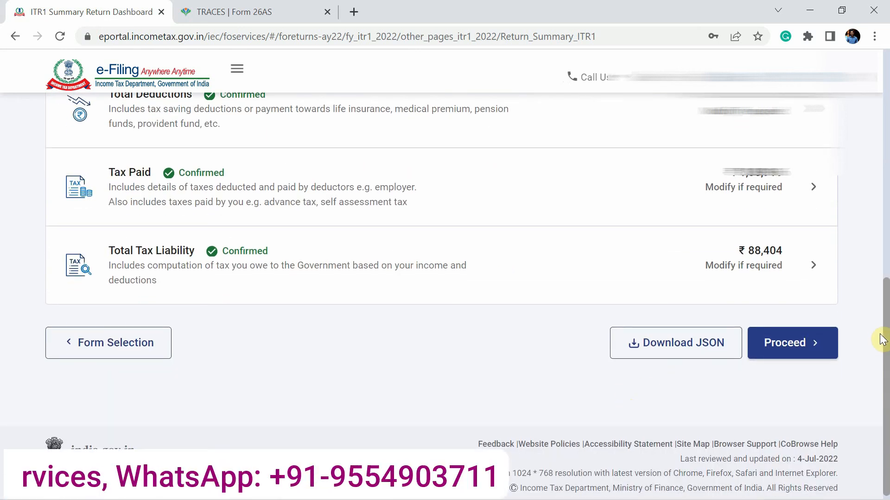
click(815, 348)
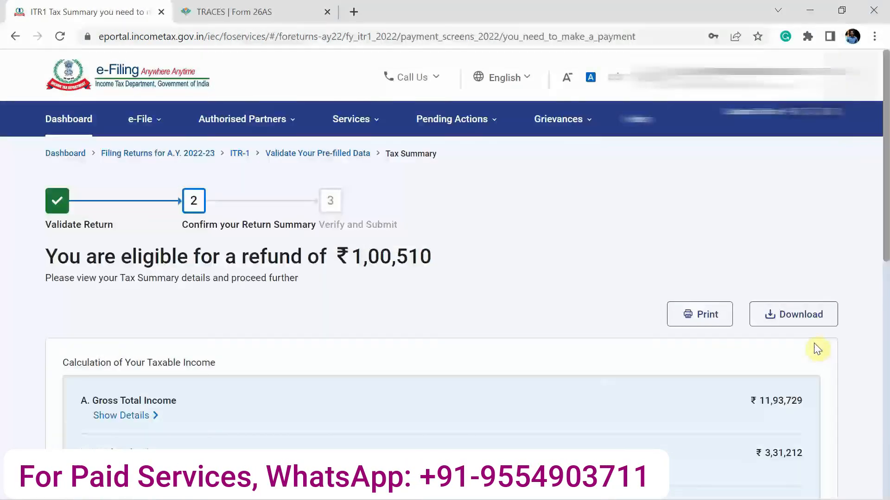
- Review the taxable income calculation and refund amount in the tax summary, and continue to the return preview
scroll(569, 257, down, 5)
scroll(569, 258, down, 5)
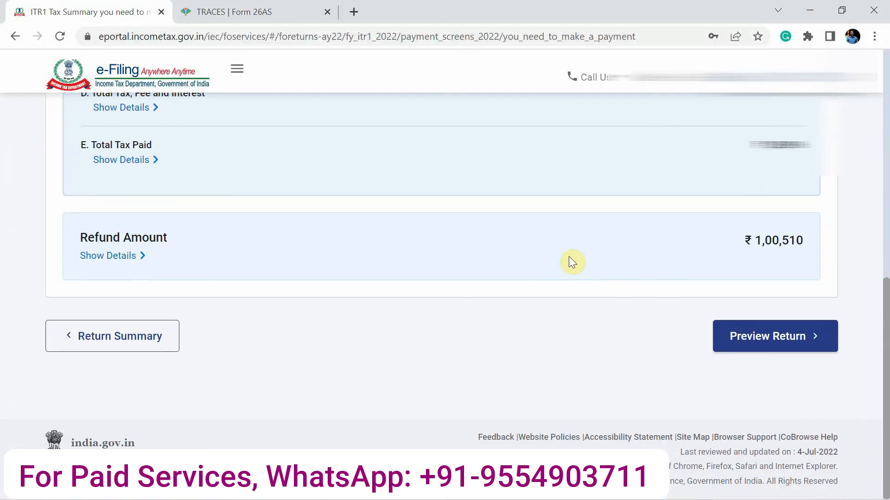
click(797, 347)
- Set the place to New Delhi and accept the declaration for submitting the return, leaving the TRP fields blank
scroll(303, 355, down, 5)
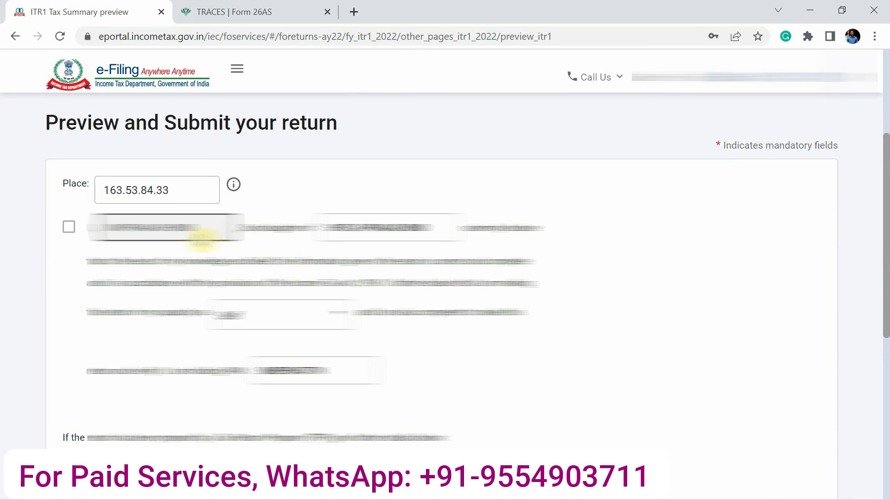
double_click(181, 183)
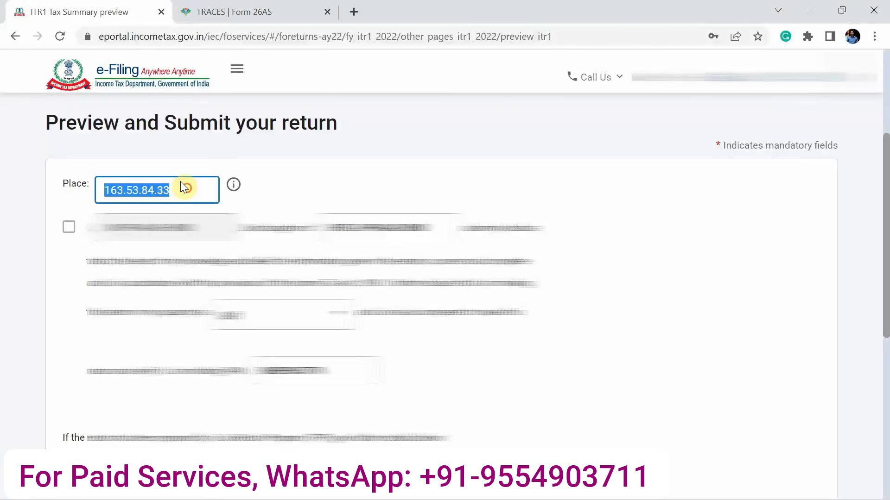
text(New Delhi)
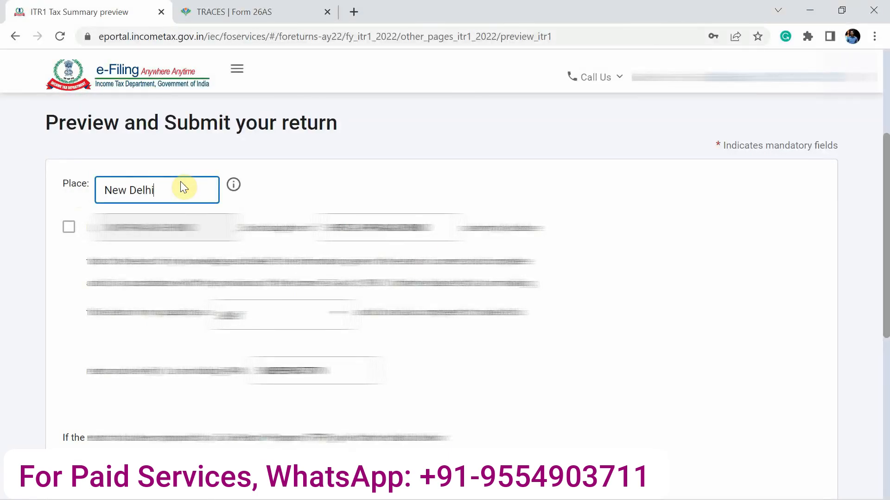
click(308, 184)
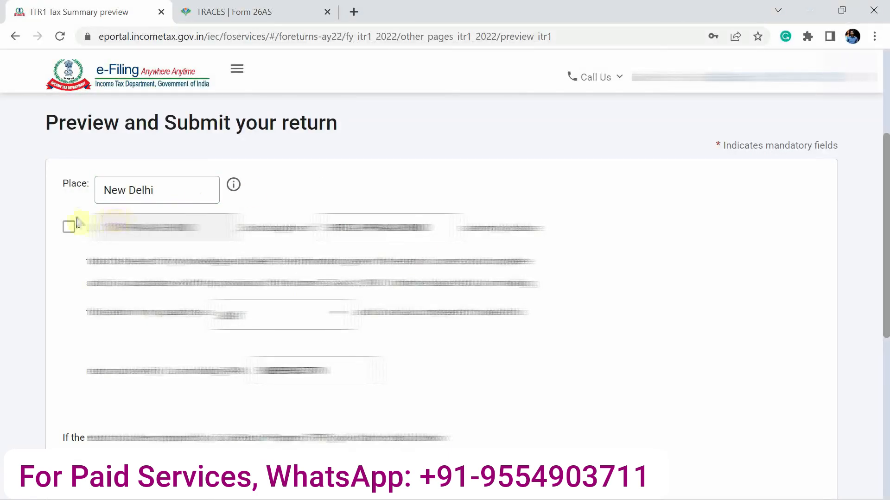
click(68, 230)
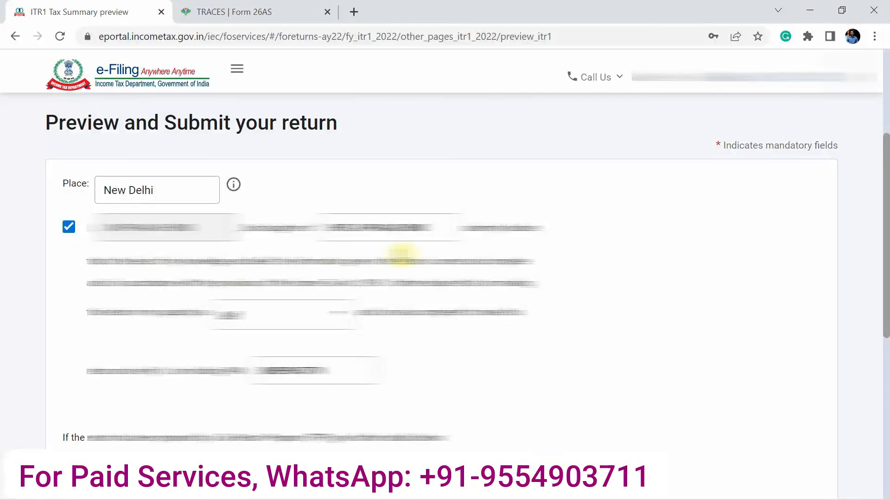
scroll(401, 254, down, 5)
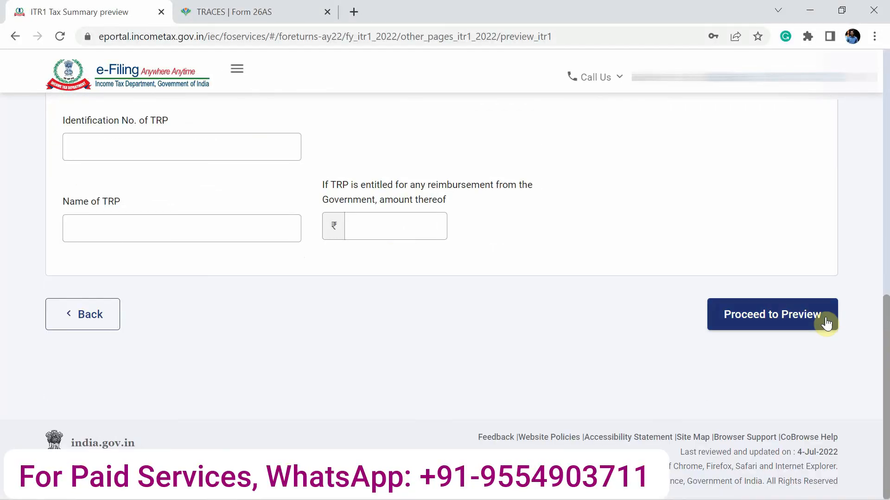
- Open the ITR-1 preview and examine the salary, other income, deductions, tax computation, refund account and declaration details
click(818, 316)
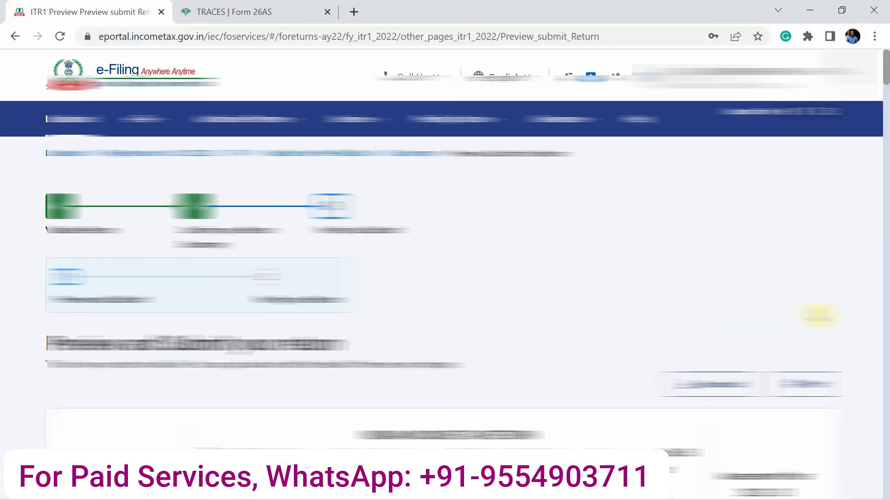
scroll(818, 315, down, 7)
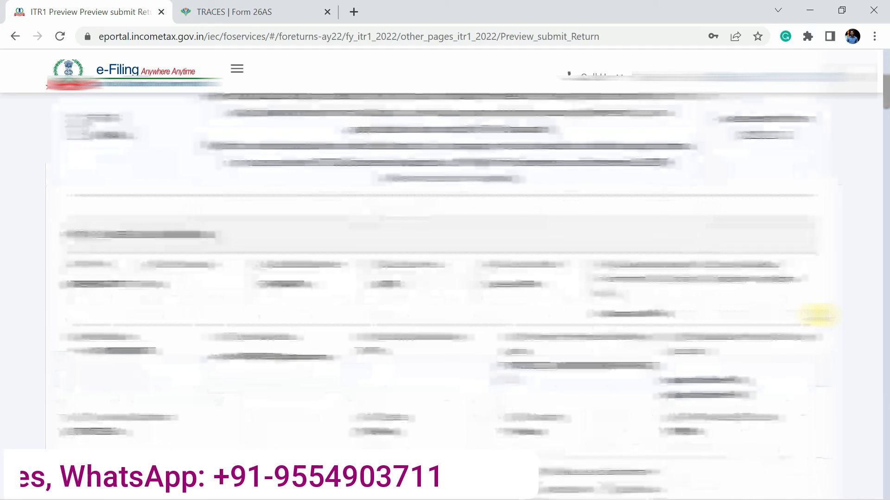
scroll(818, 315, down, 3)
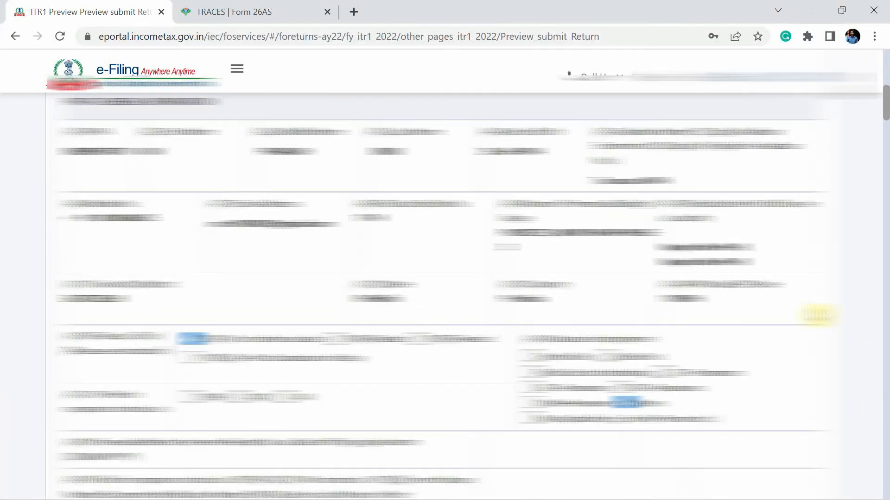
scroll(817, 315, down, 15)
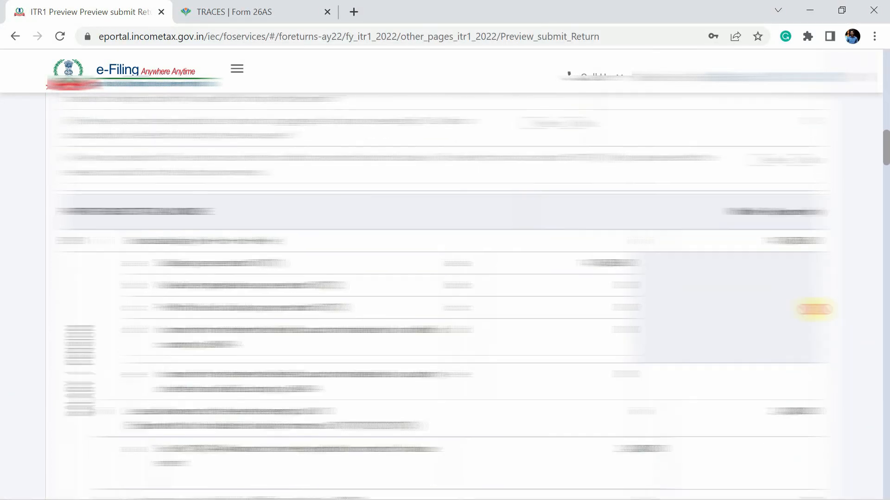
scroll(818, 316, down, 5)
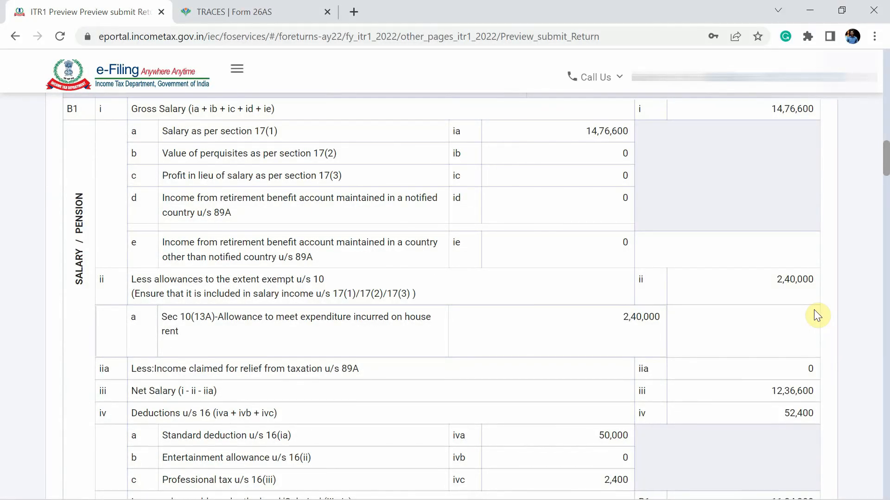
scroll(817, 315, down, 5)
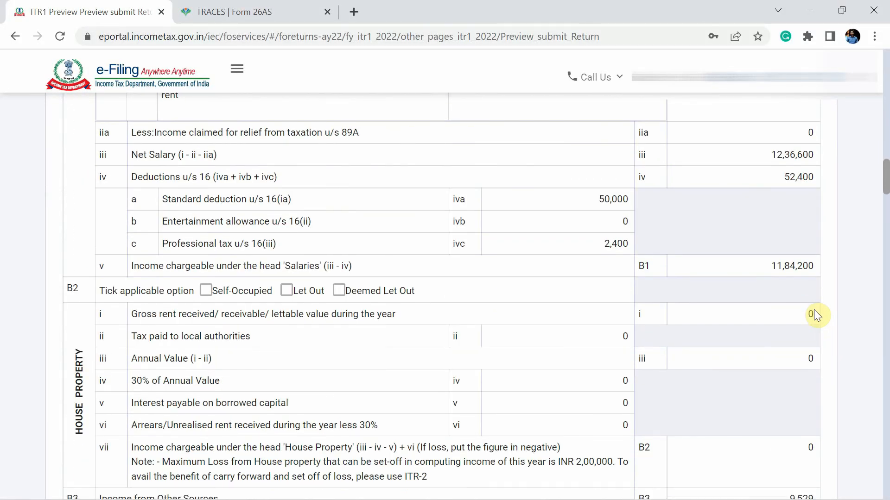
scroll(814, 309, down, 6)
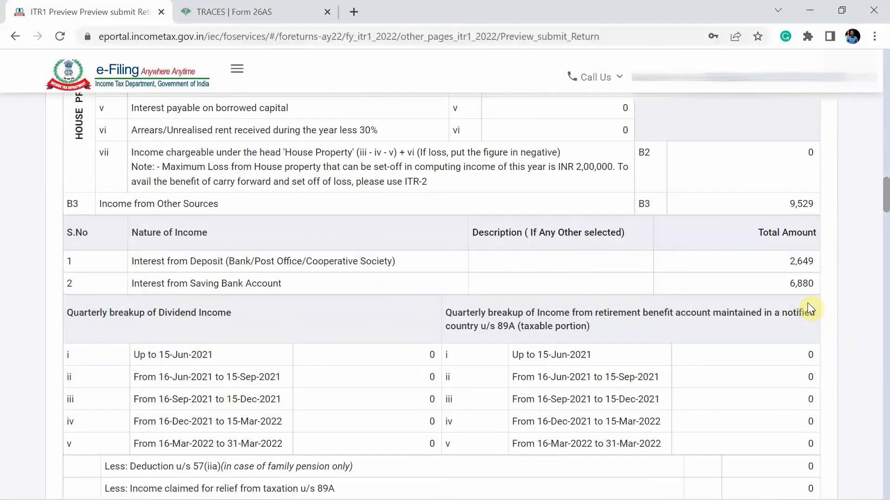
scroll(811, 310, down, 12)
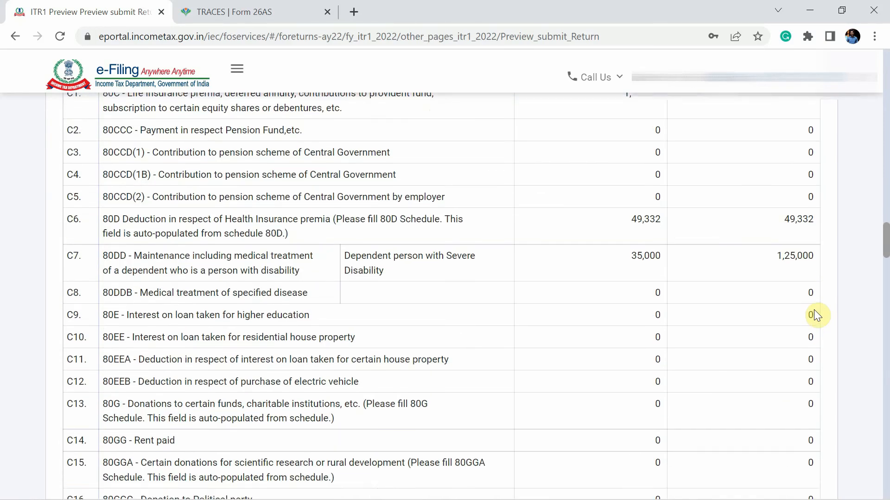
scroll(815, 315, down, 14)
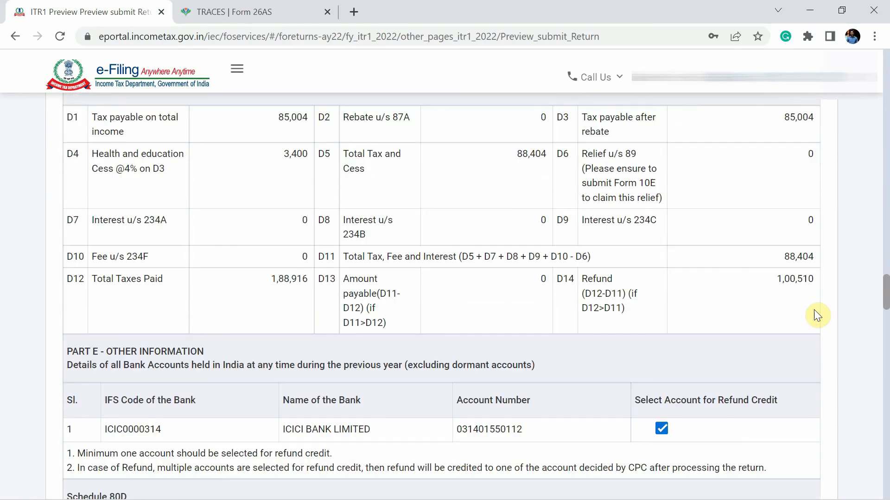
scroll(817, 315, down, 20)
scroll(818, 315, down, 20)
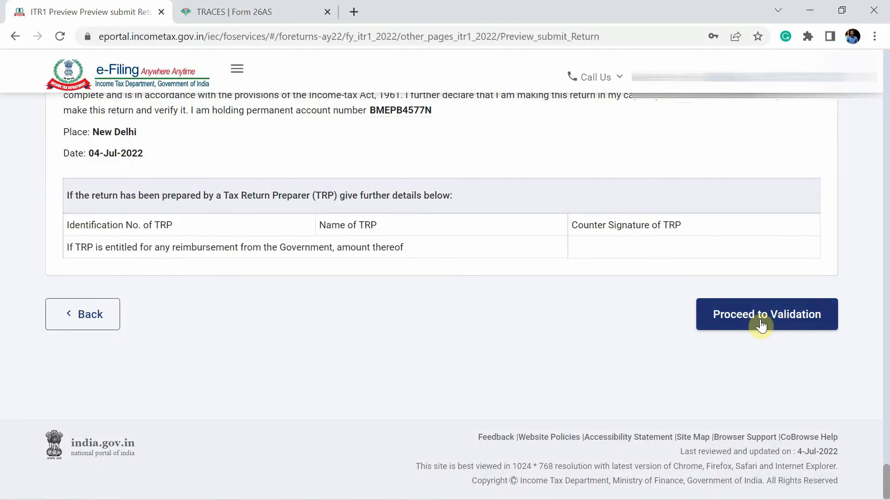
- Validate the return and continue to verification with e-Verify Now as the method
click(760, 324)
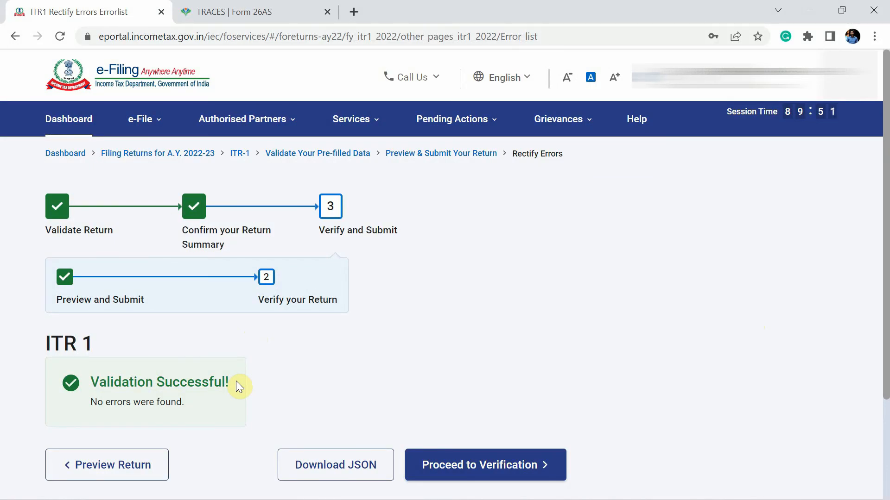
click(504, 467)
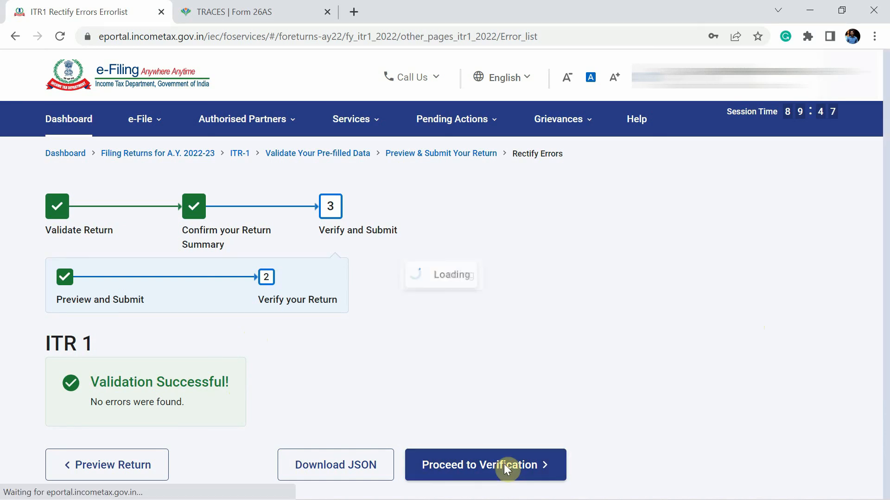
scroll(504, 463, down, 5)
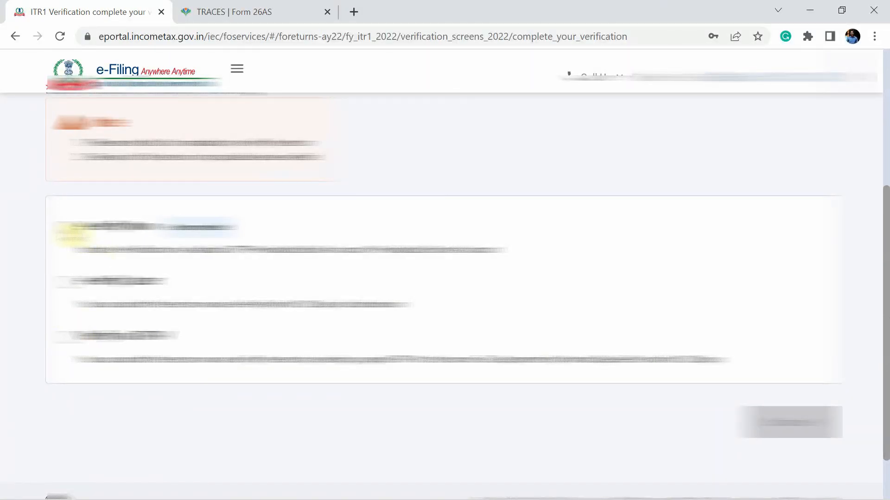
click(68, 230)
scroll(293, 263, up, 2)
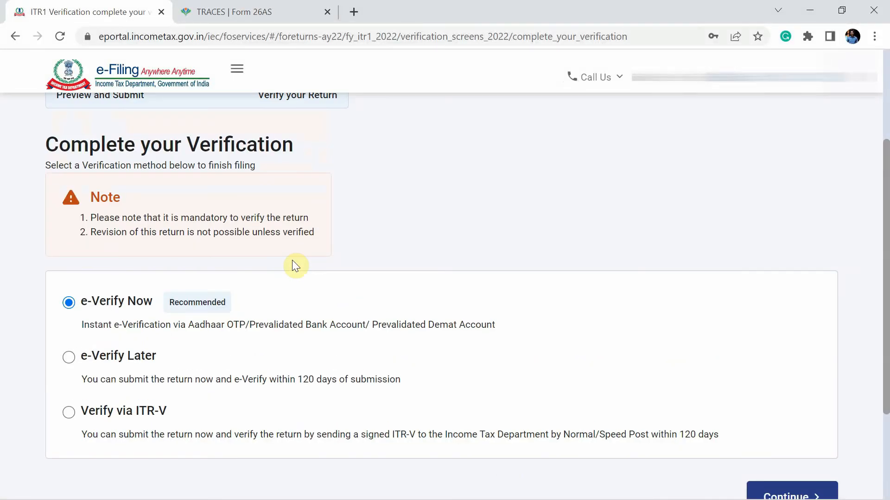
scroll(293, 261, down, 2)
click(771, 415)
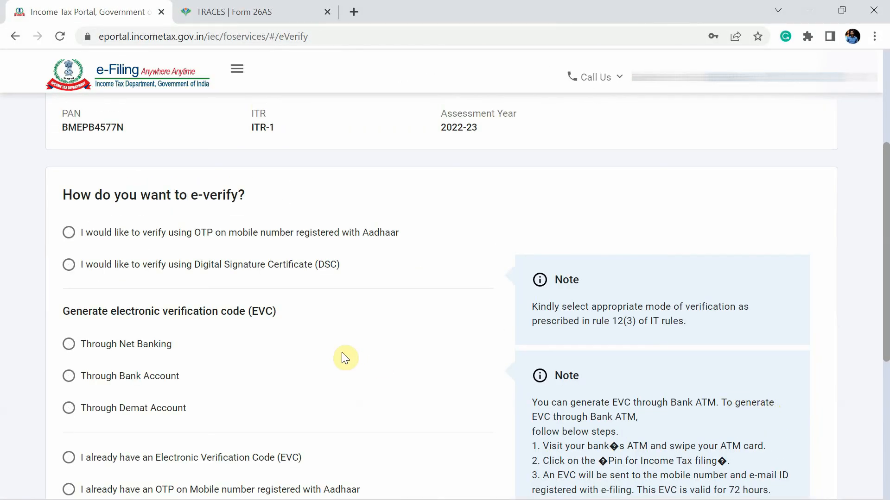
- Choose e-verification by OTP on the Aadhaar-registered mobile number, agree to validate the Aadhaar details, and generate the OTP
scroll(199, 268, down, 1)
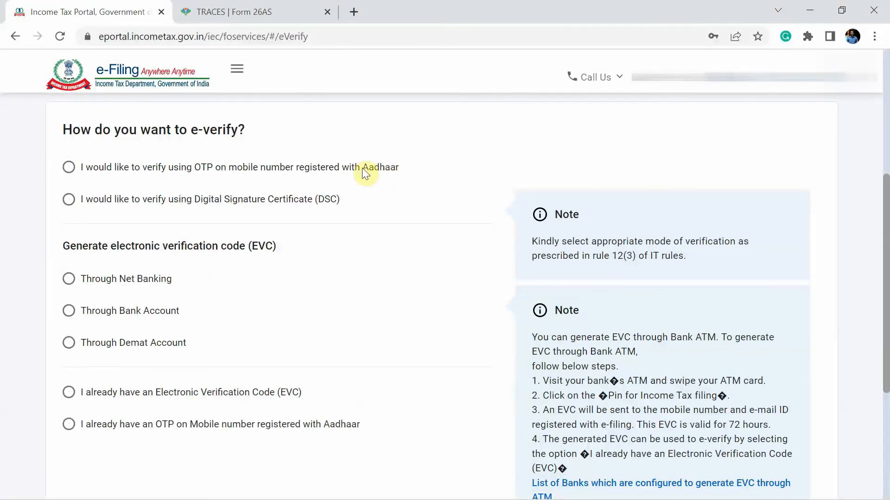
scroll(325, 208, down, 1)
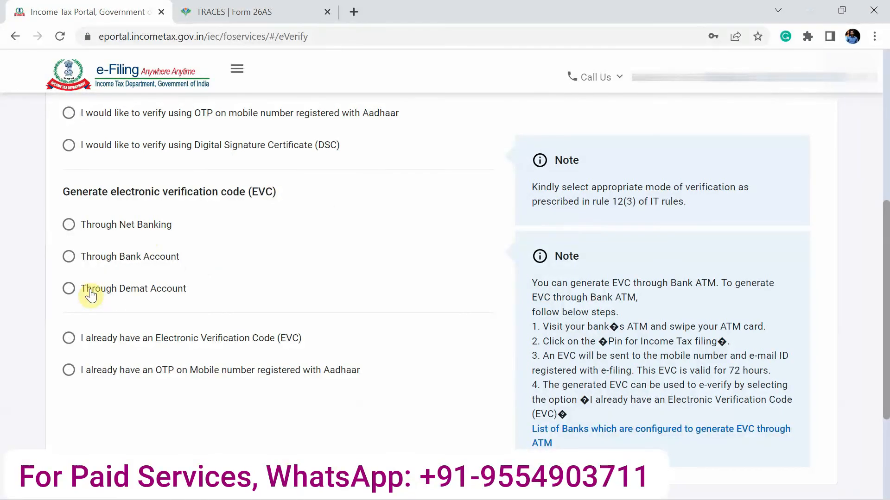
scroll(95, 278, up, 2)
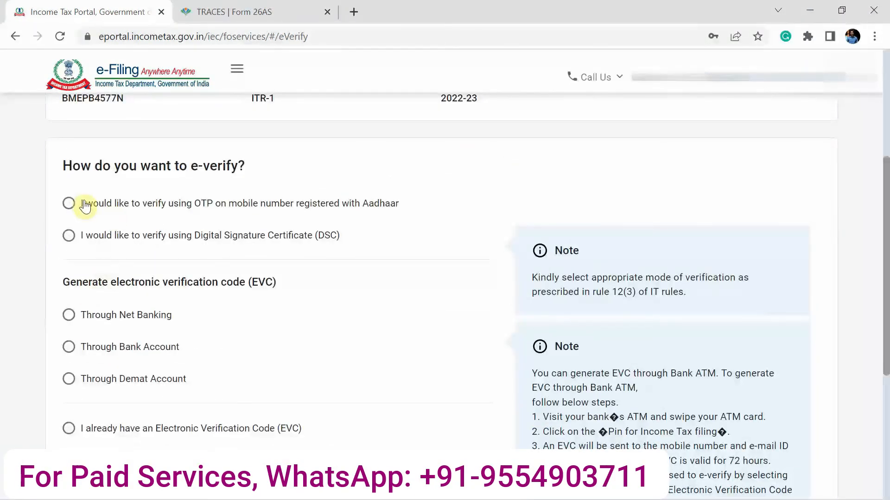
click(68, 204)
scroll(310, 251, down, 5)
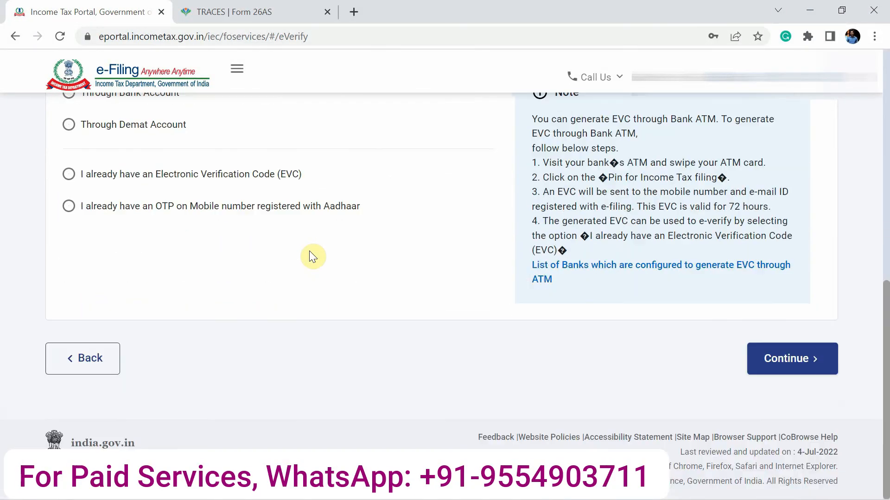
click(828, 364)
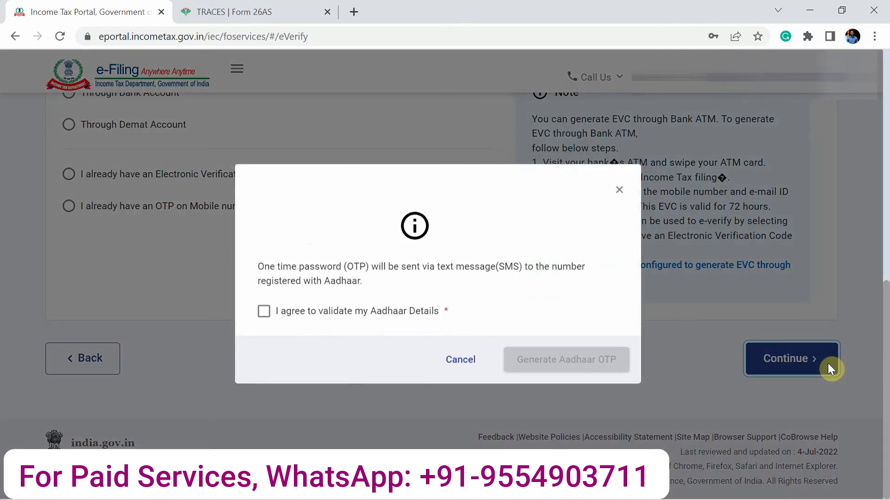
click(338, 316)
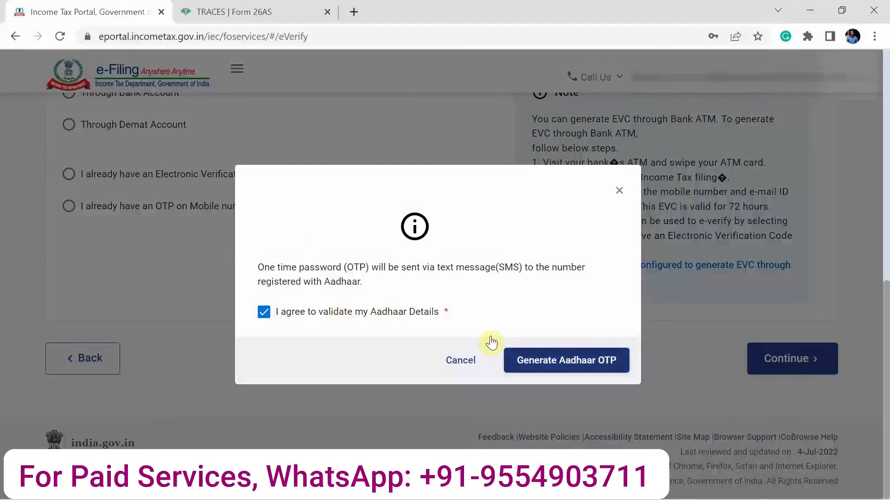
click(564, 364)
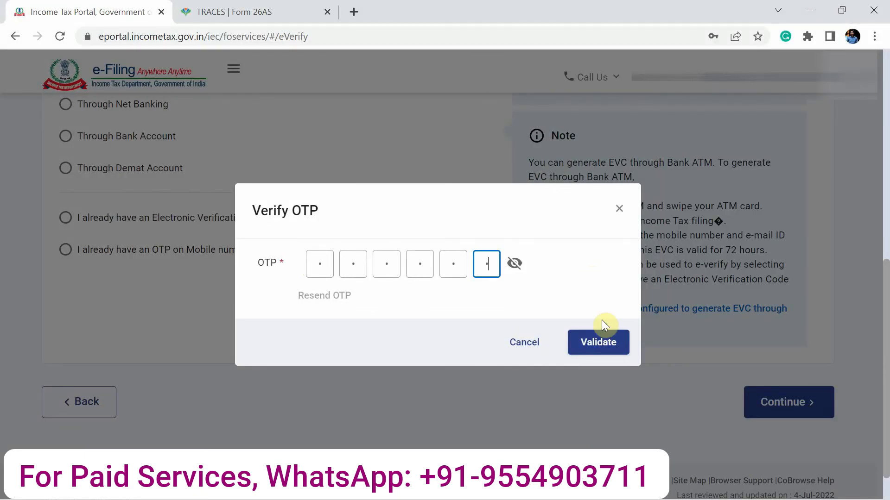
- Validate the entered Aadhaar OTP and confirm submission of the return
click(603, 342)
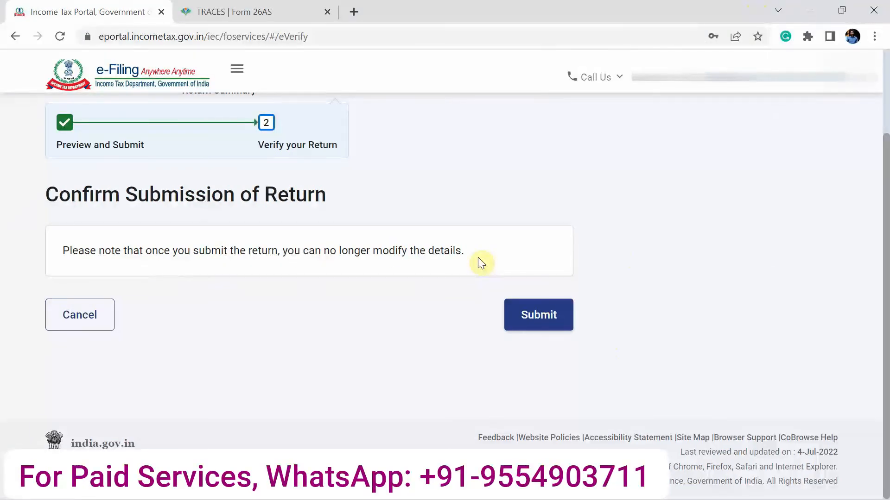
click(542, 327)
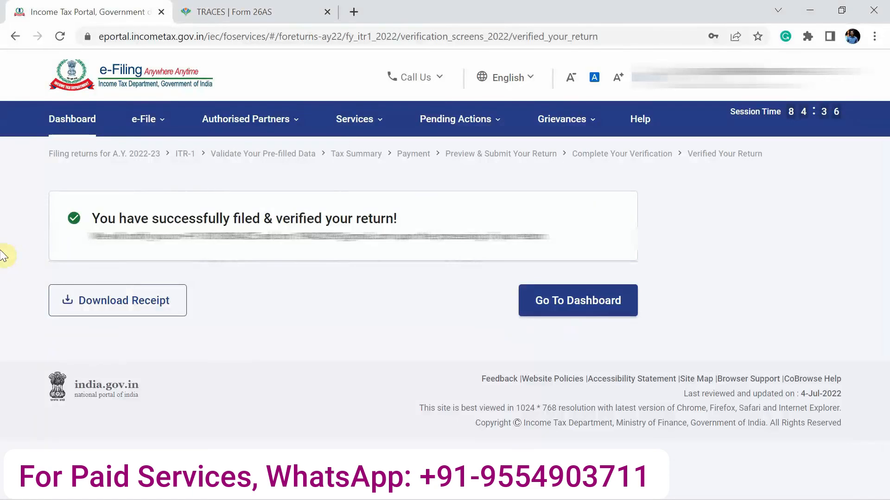